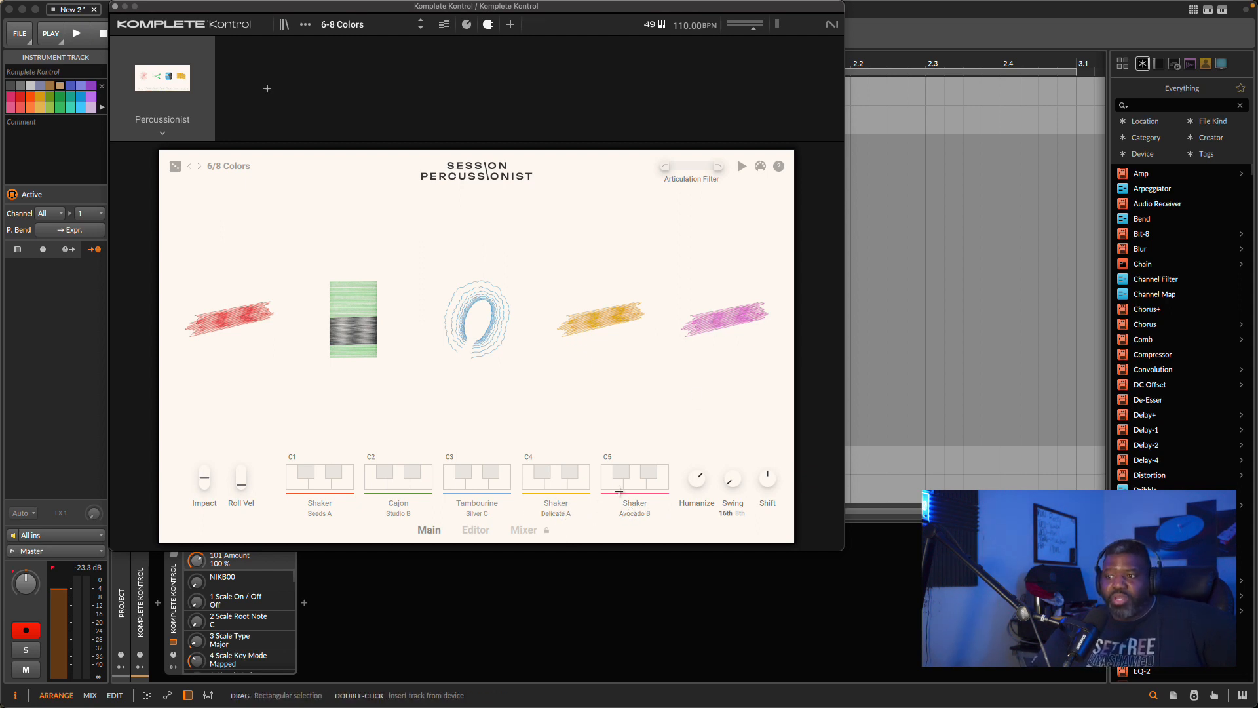
Replace the Player 5 shaker with the Bongos Modern A instrument and confirm the choice.
click(639, 508)
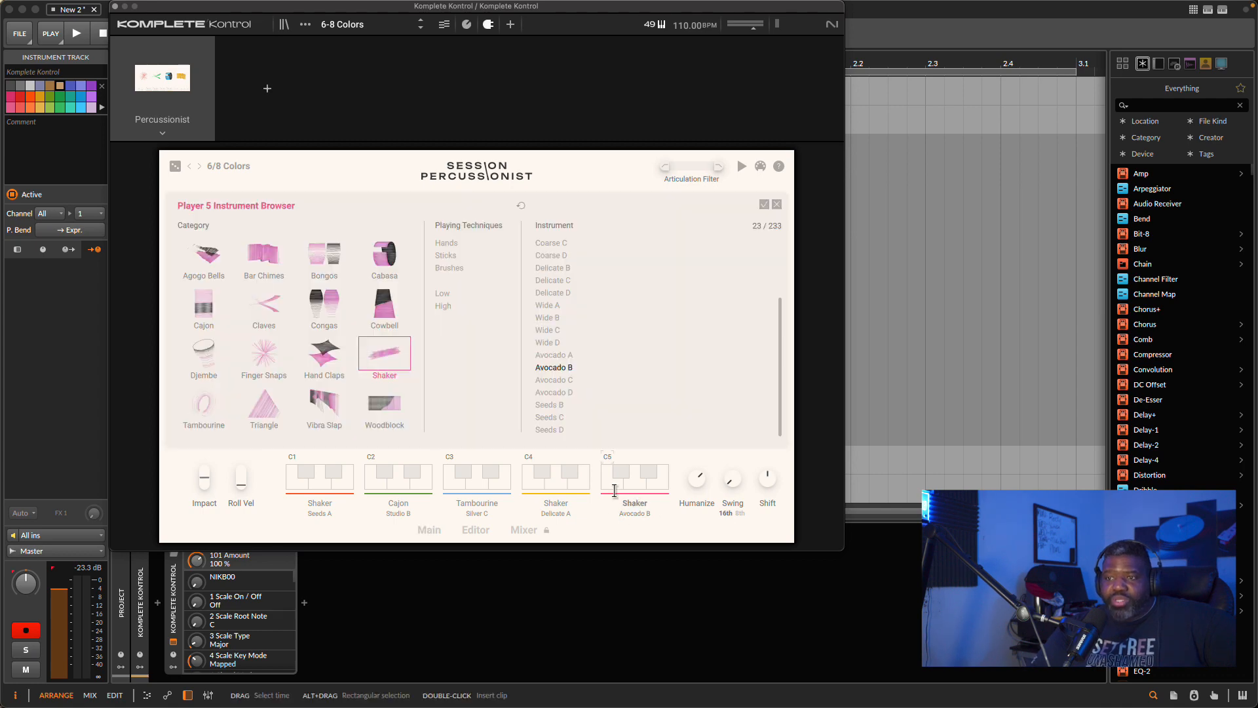
click(315, 256)
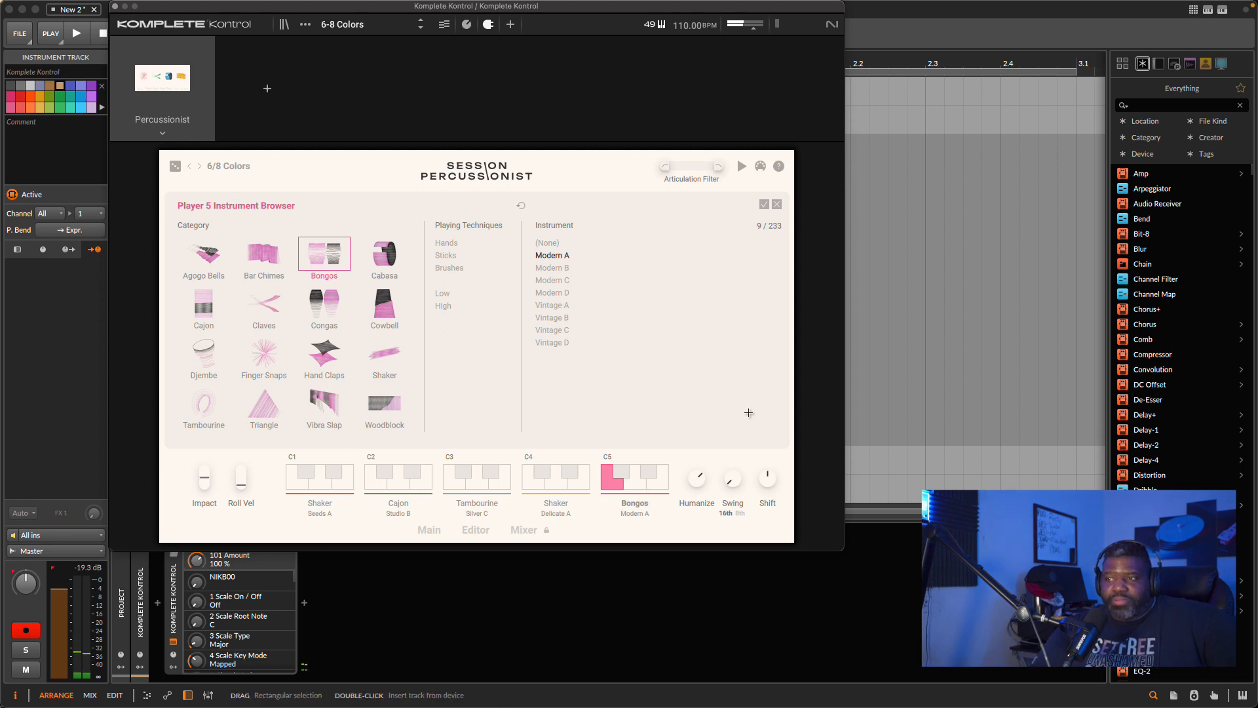
click(764, 203)
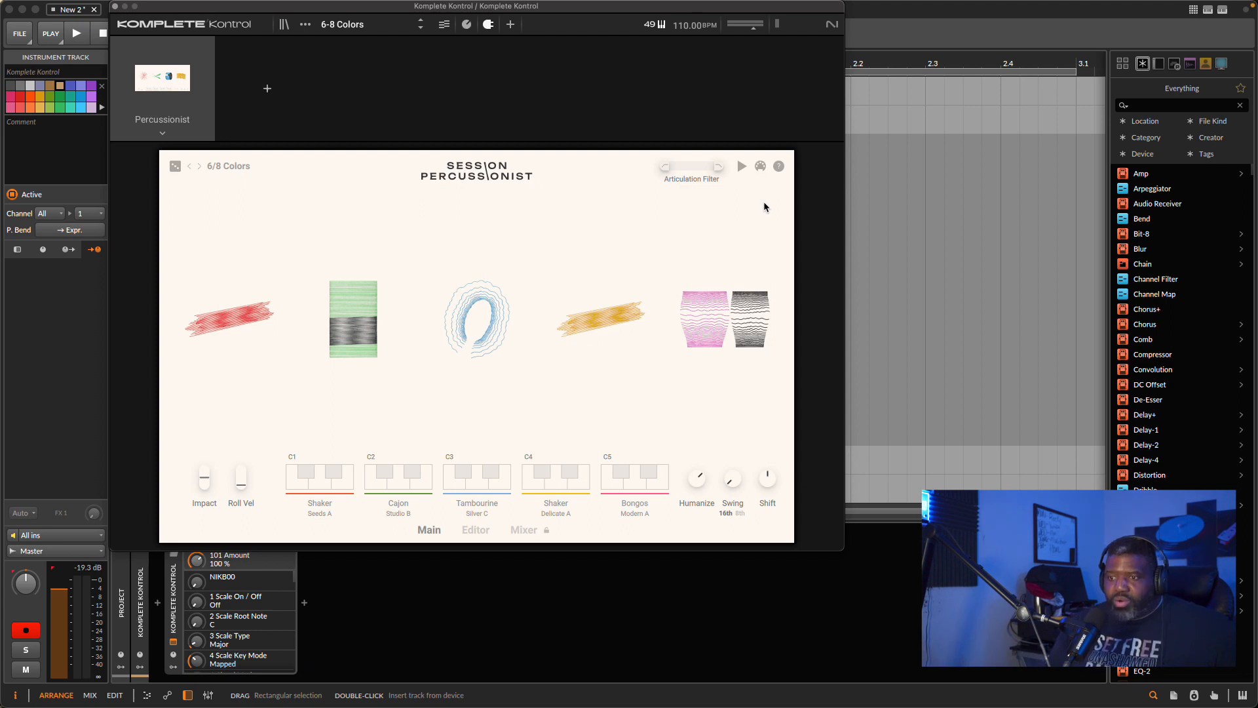
Switch the Session Percussionist display to Additional View.
click(305, 25)
mouse_move(342, 110)
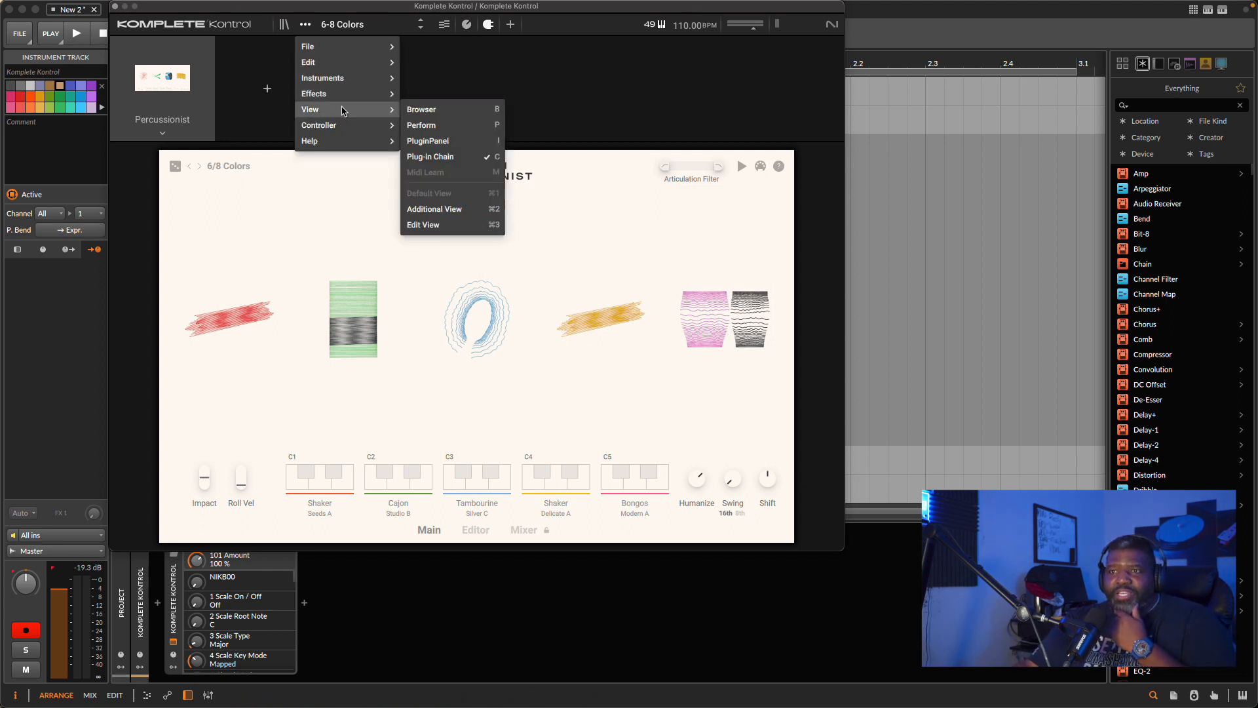
click(440, 210)
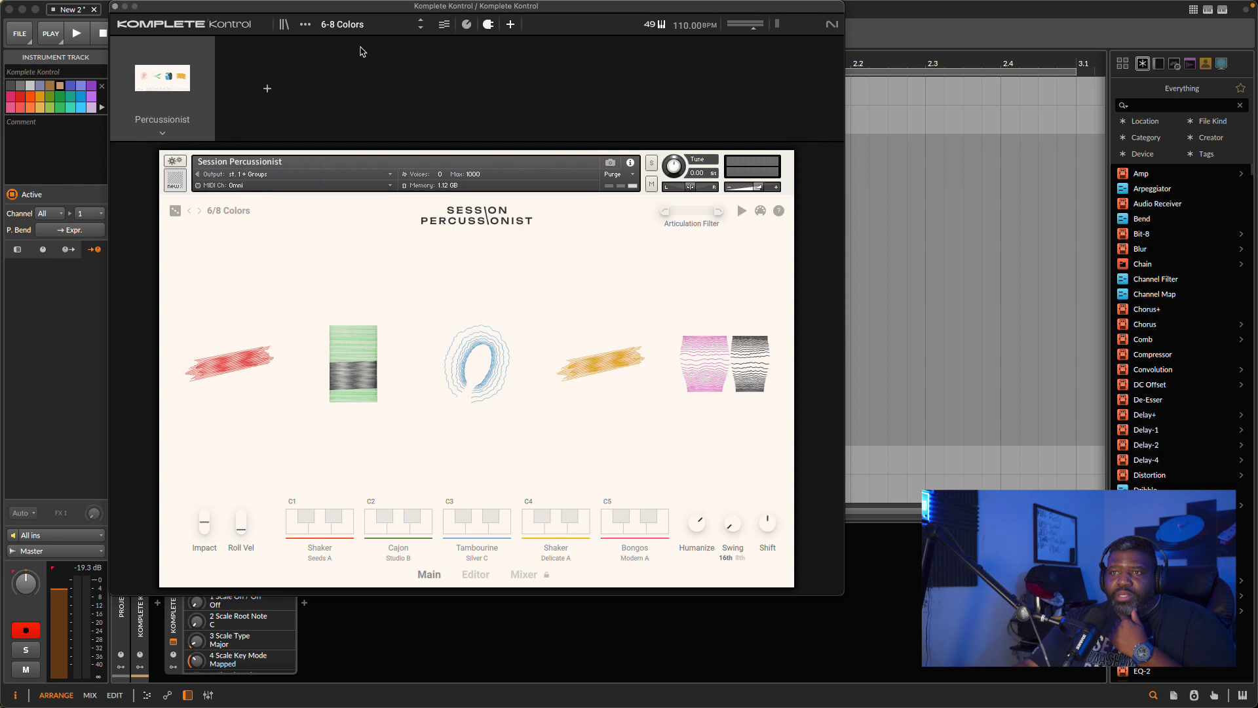
Switch the instrument display to Edit View and return it to Default View.
click(306, 26)
mouse_move(346, 132)
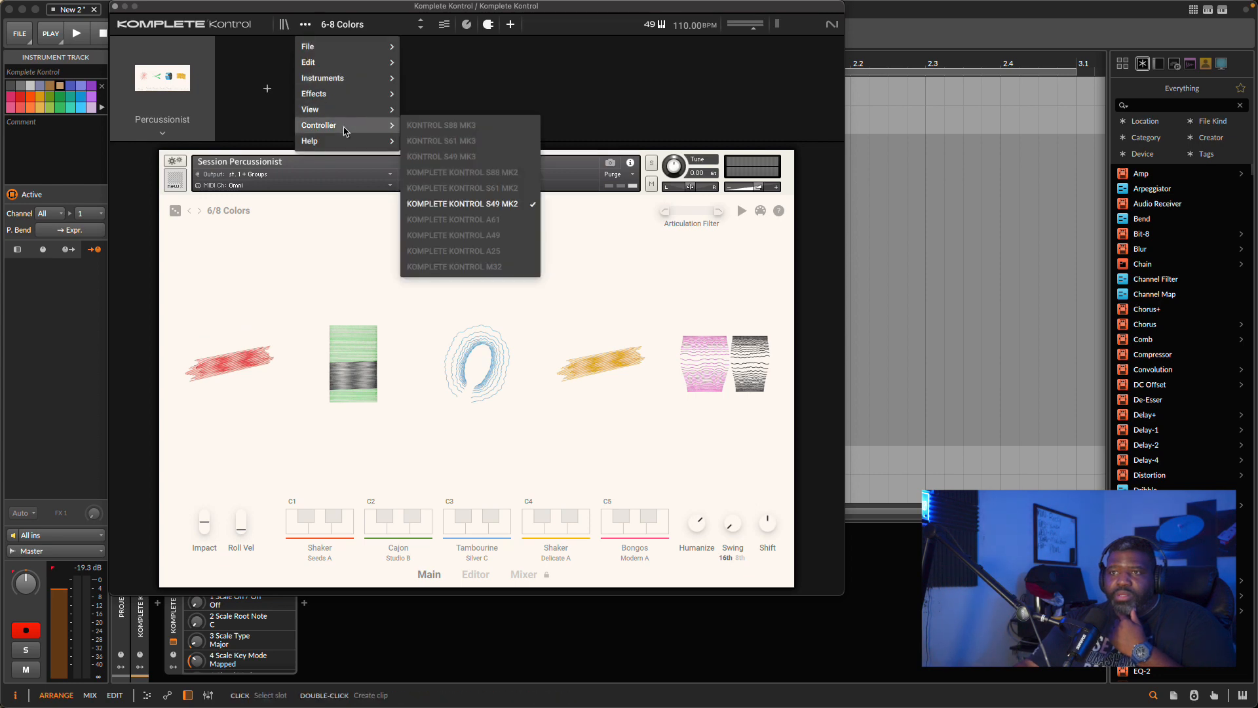
mouse_move(351, 87)
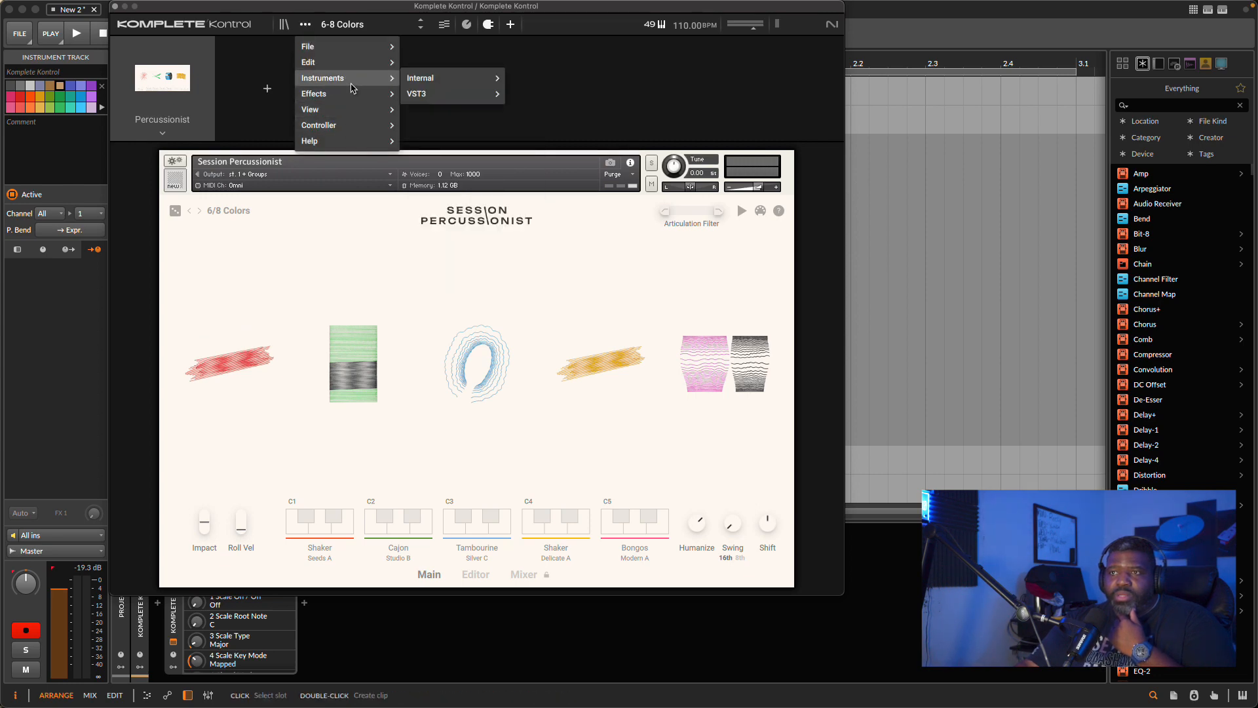
mouse_move(359, 62)
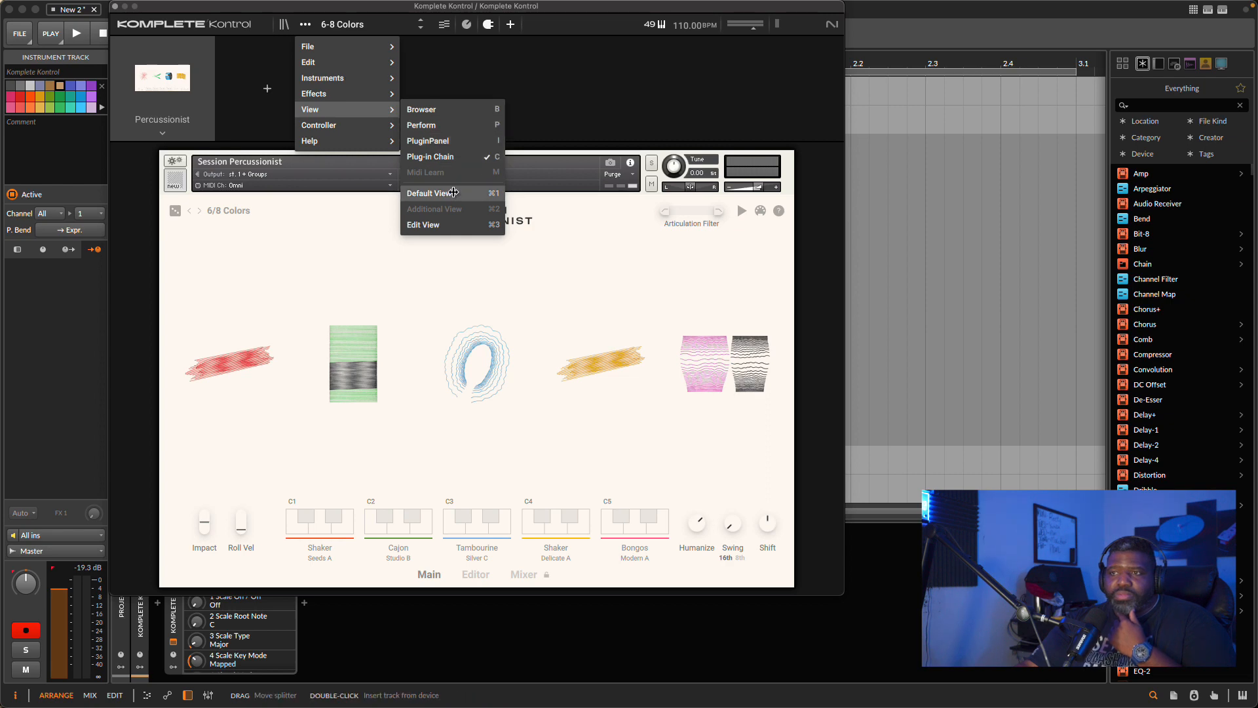
click(446, 224)
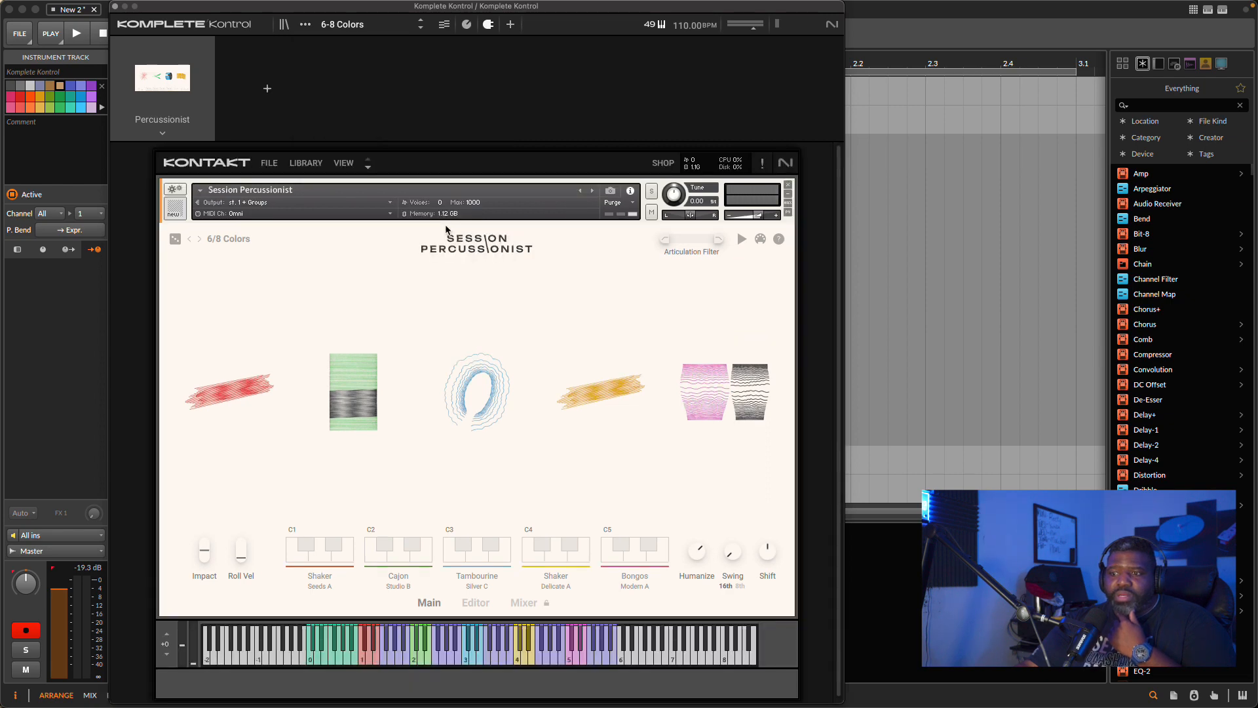
click(305, 25)
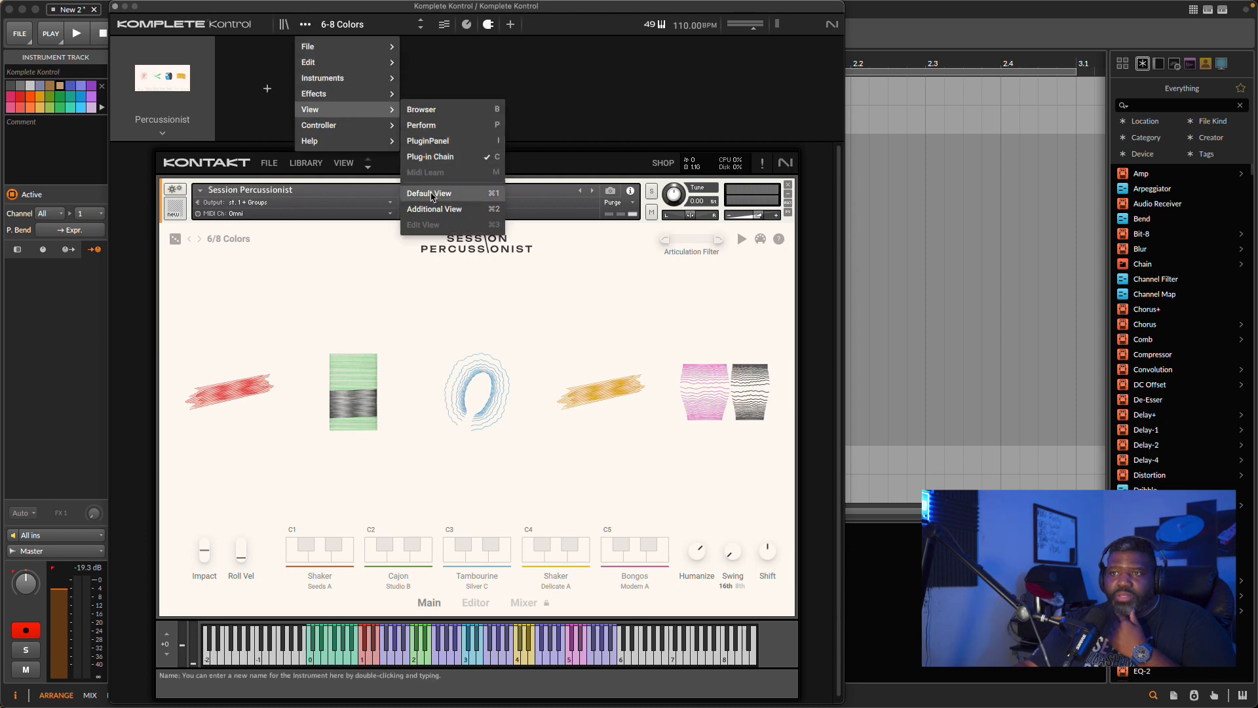
click(429, 194)
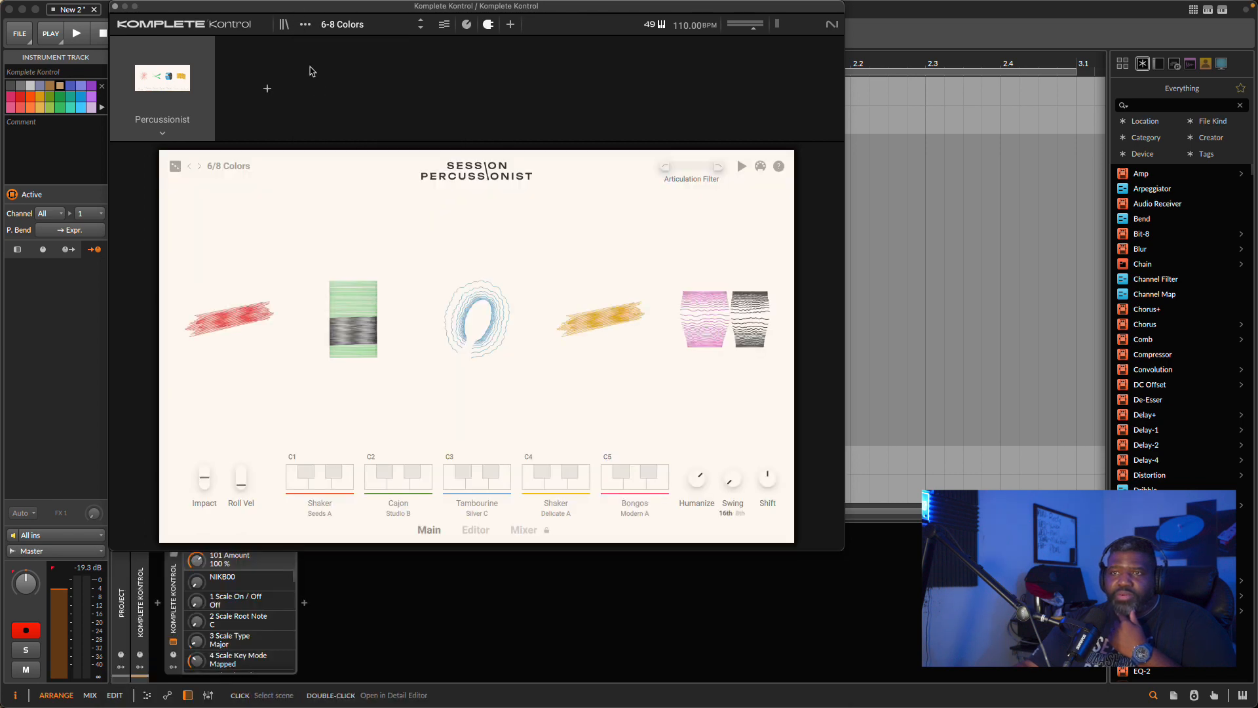
Show Session Percussionist in Edit View with the full Kontakt interface and hide the plug-in chain.
click(305, 24)
mouse_move(366, 109)
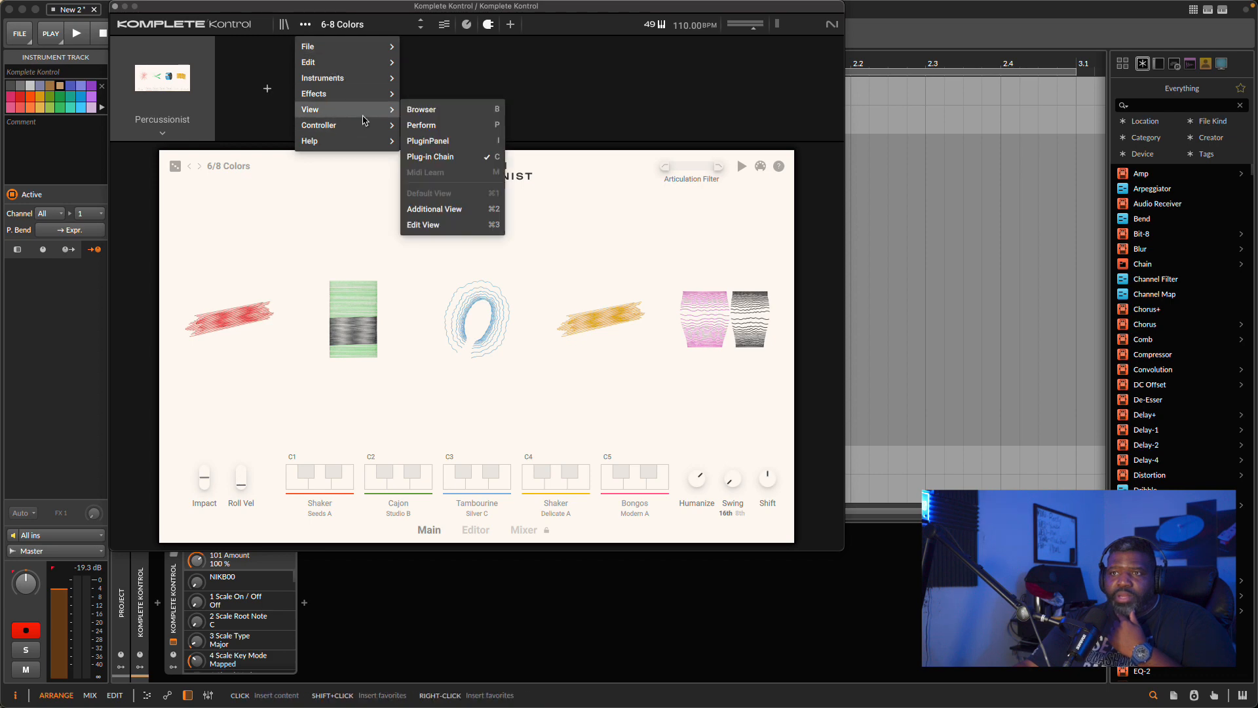
click(419, 225)
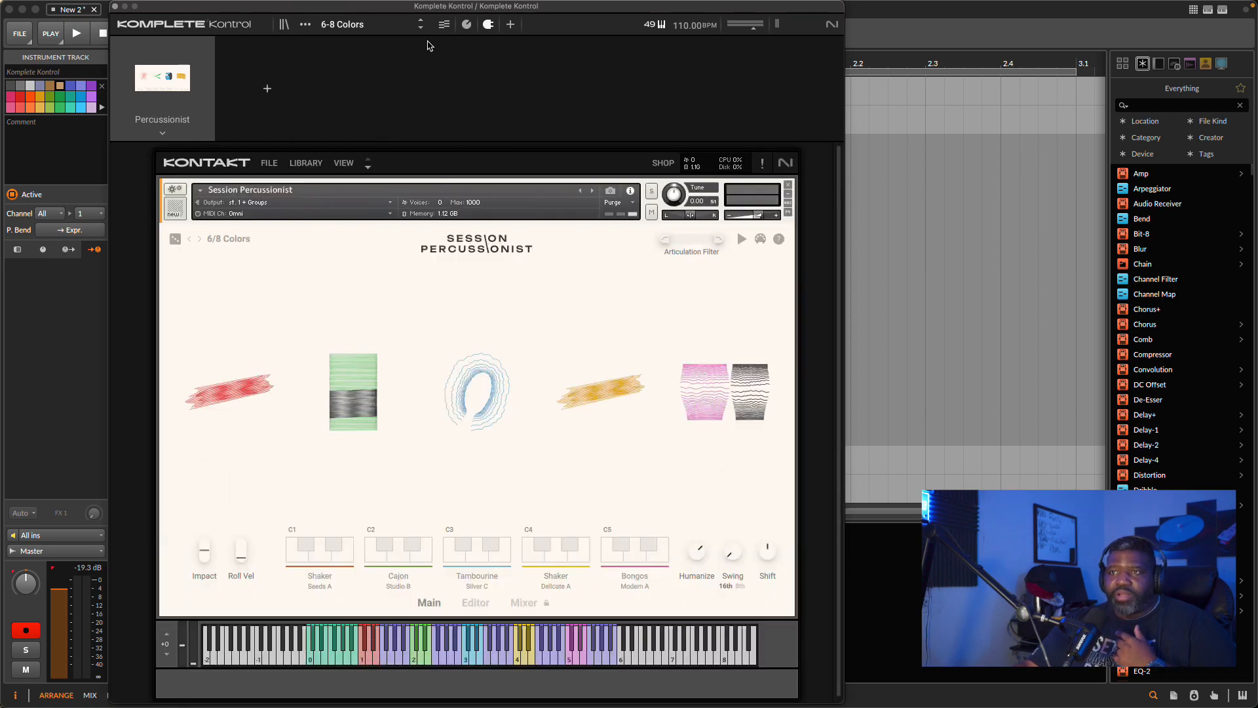
click(306, 24)
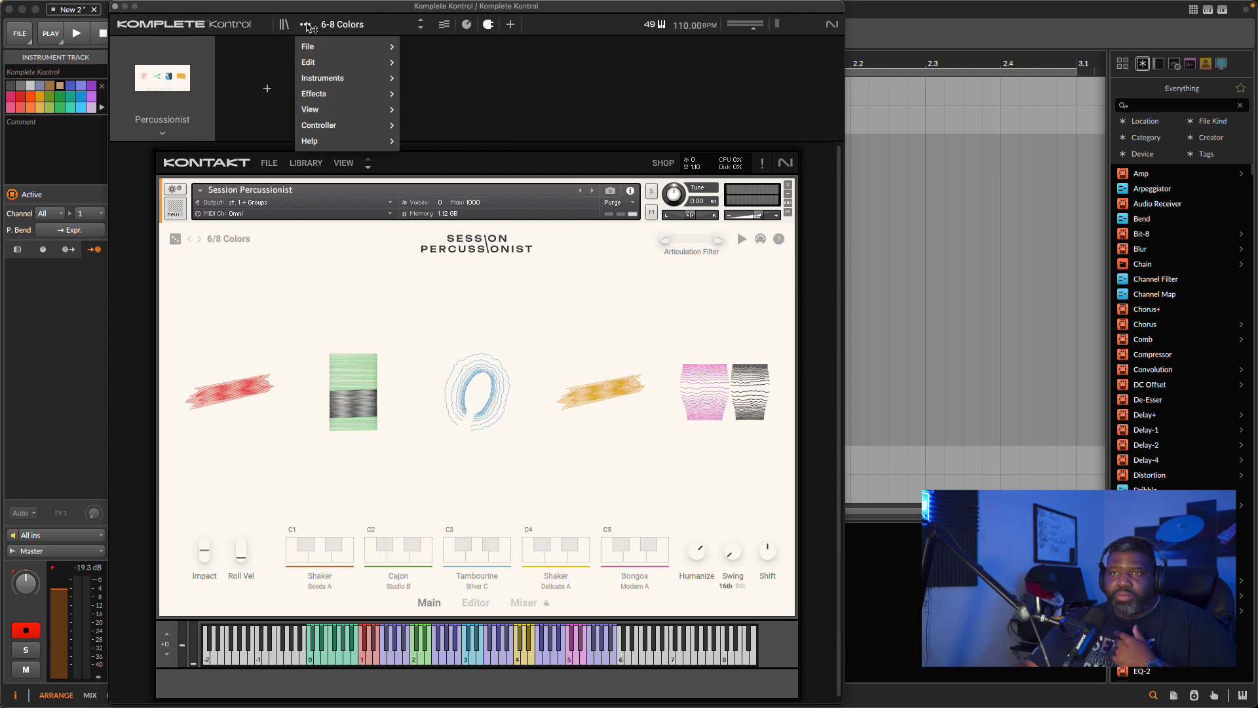
click(489, 26)
click(489, 26)
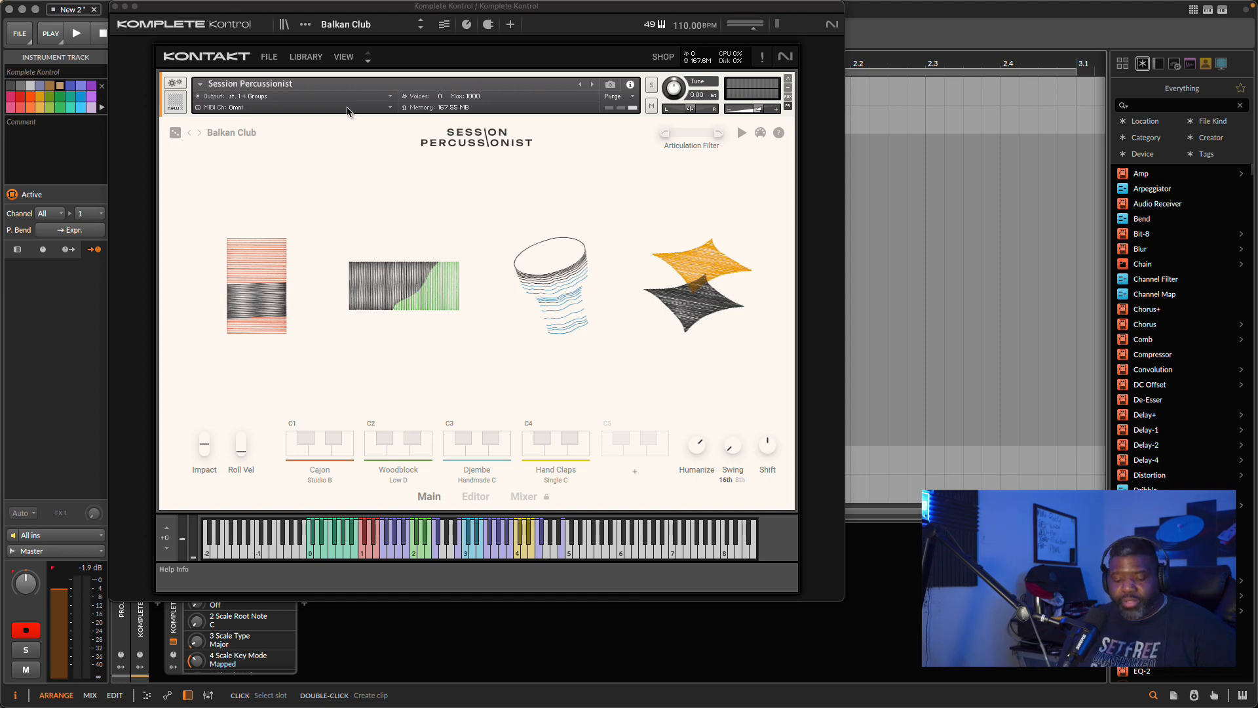
Record a percussion performance of about four bars on the Komplete Kontrol track and close the plug-in window.
key(space)
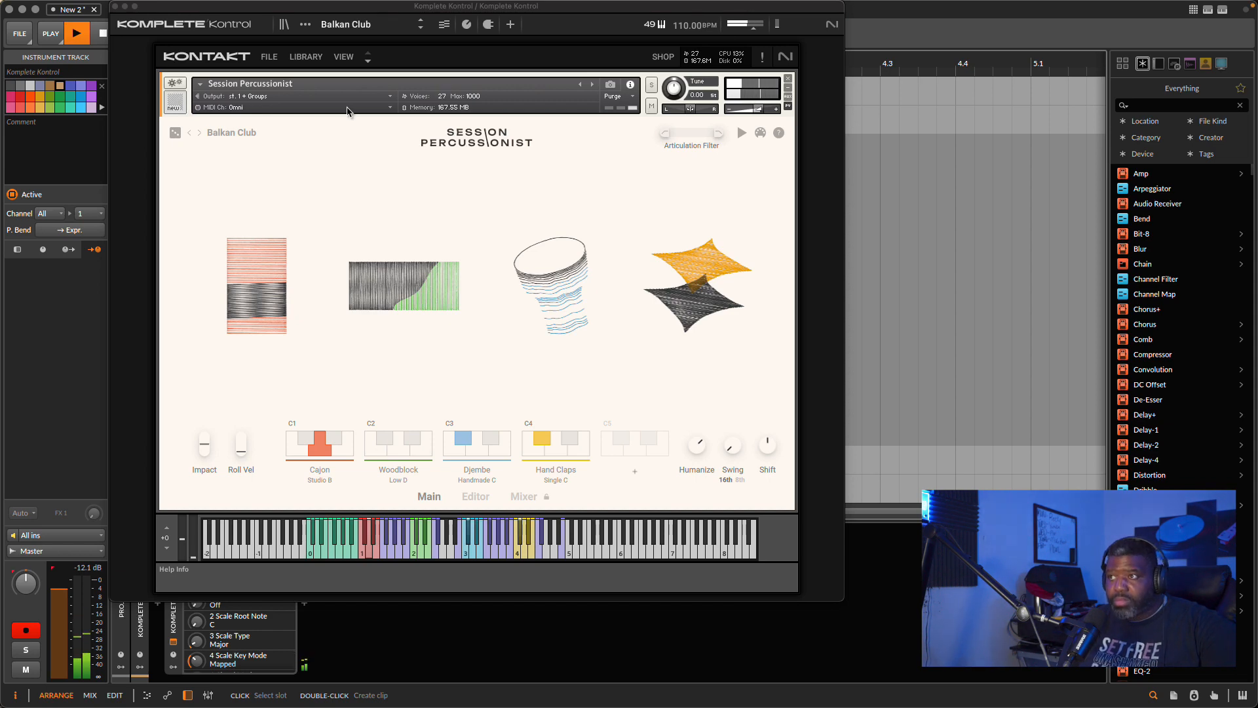
key(space)
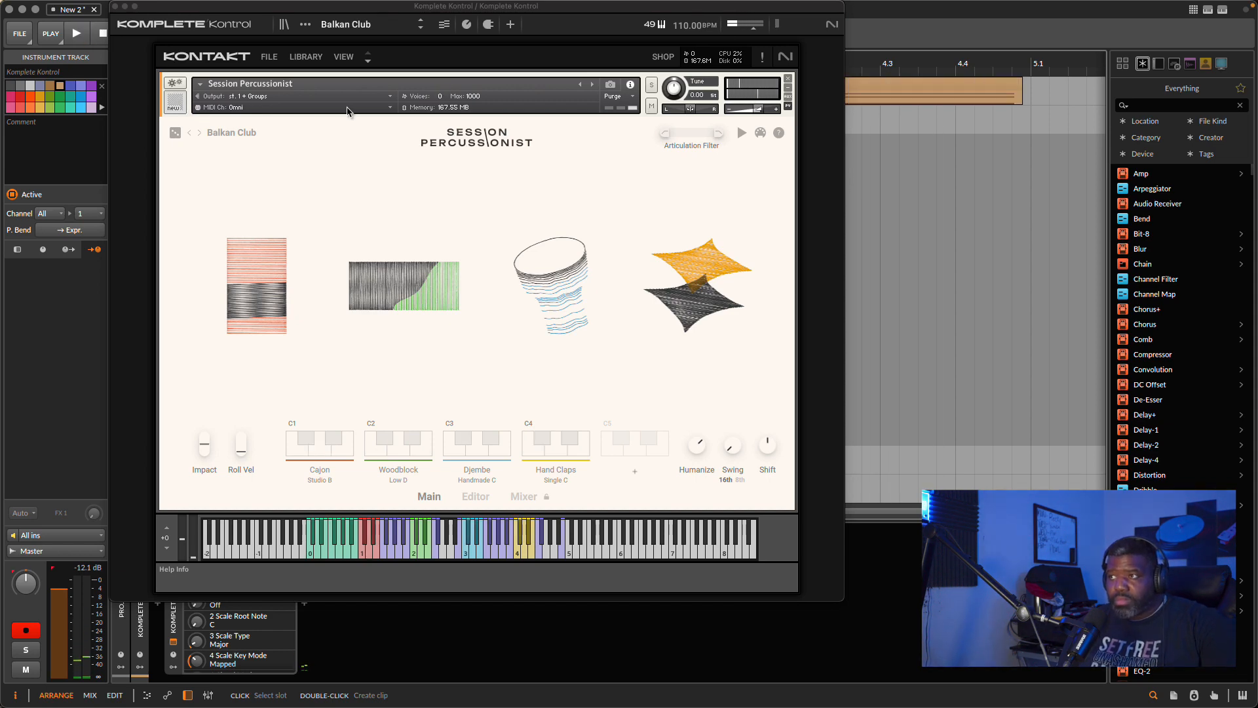
click(115, 6)
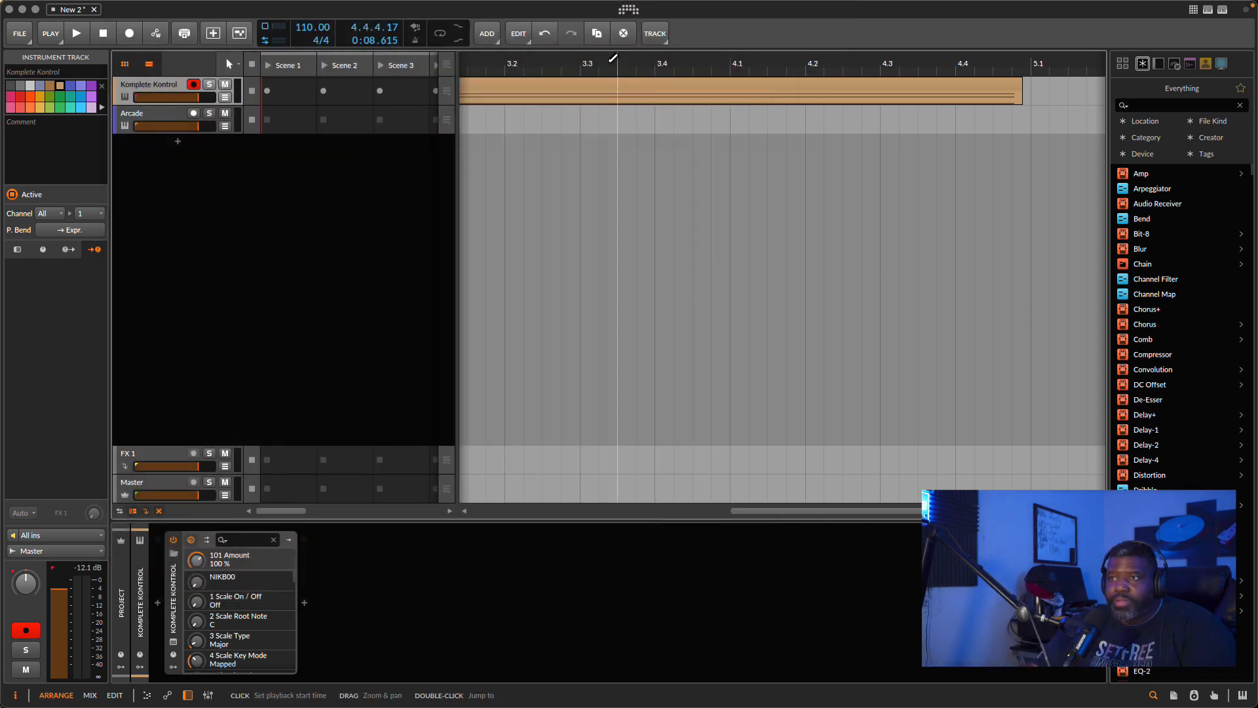
Enable looping over the first four bars, reopen the Komplete Kontrol plug-in window and play the recorded clip.
mouse_move(609, 63)
mouse_down()
mouse_move(609, 87)
mouse_move(545, 75)
mouse_move(607, 78)
mouse_up()
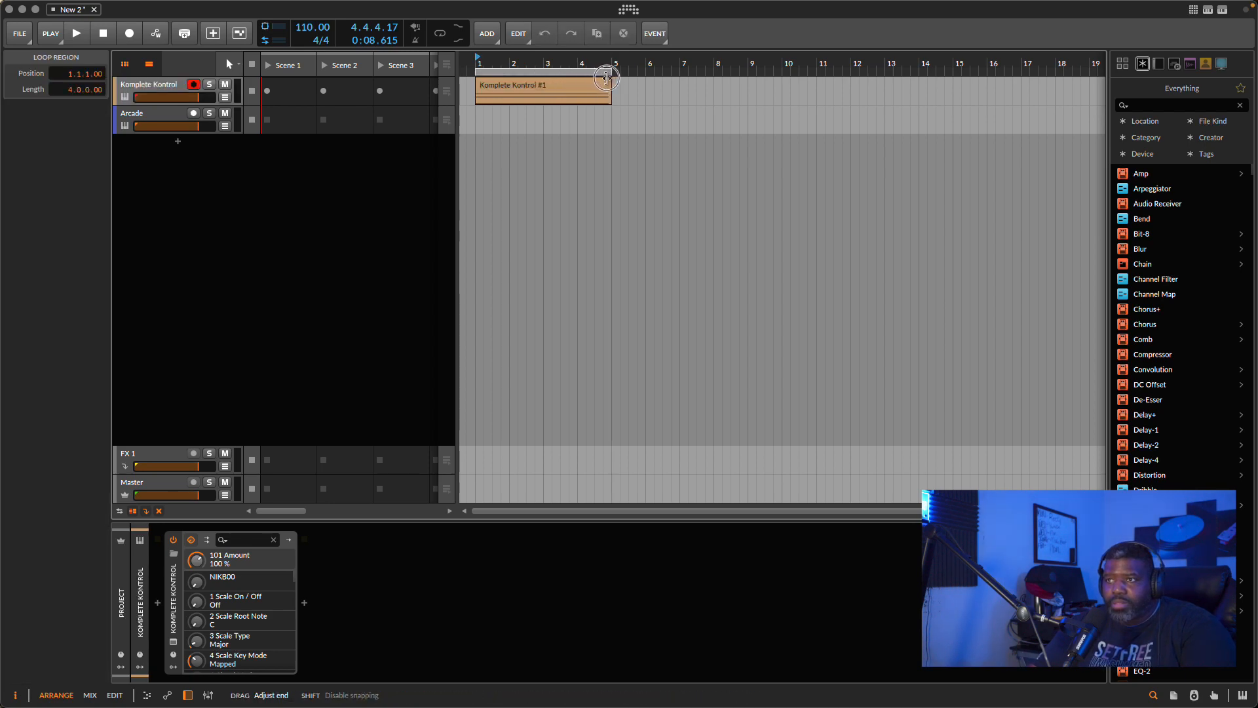
click(438, 36)
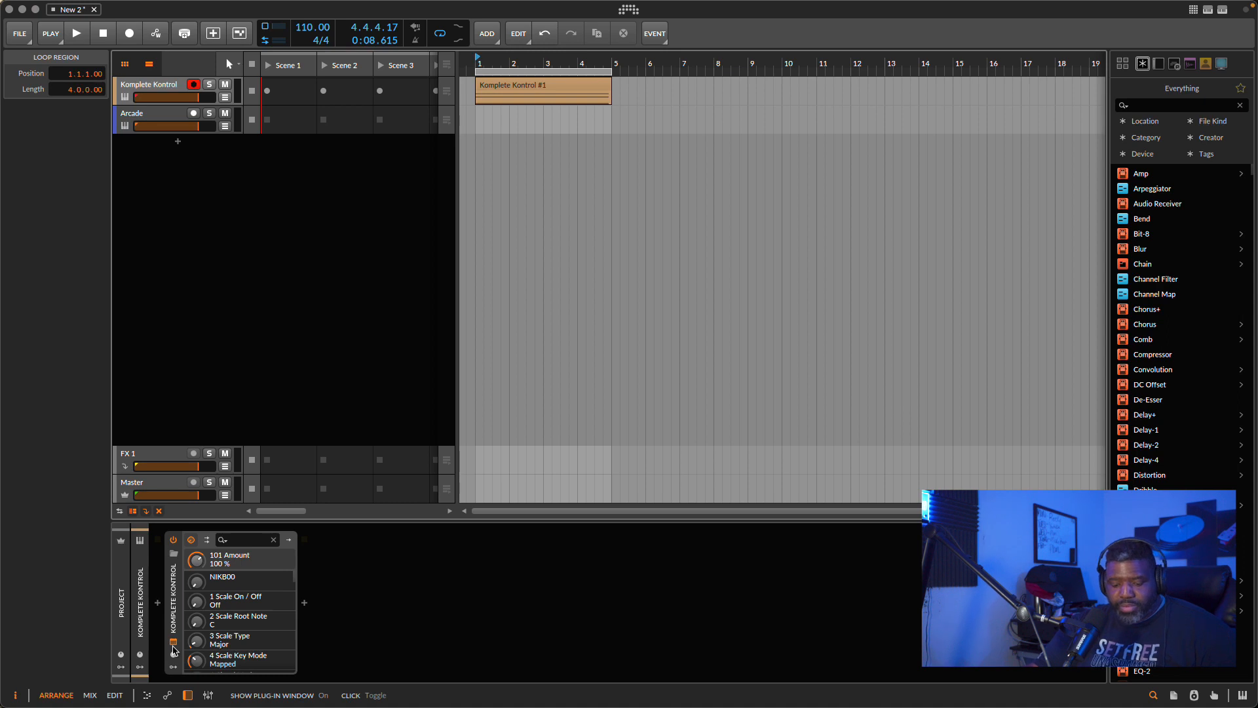
click(174, 647)
key(space)
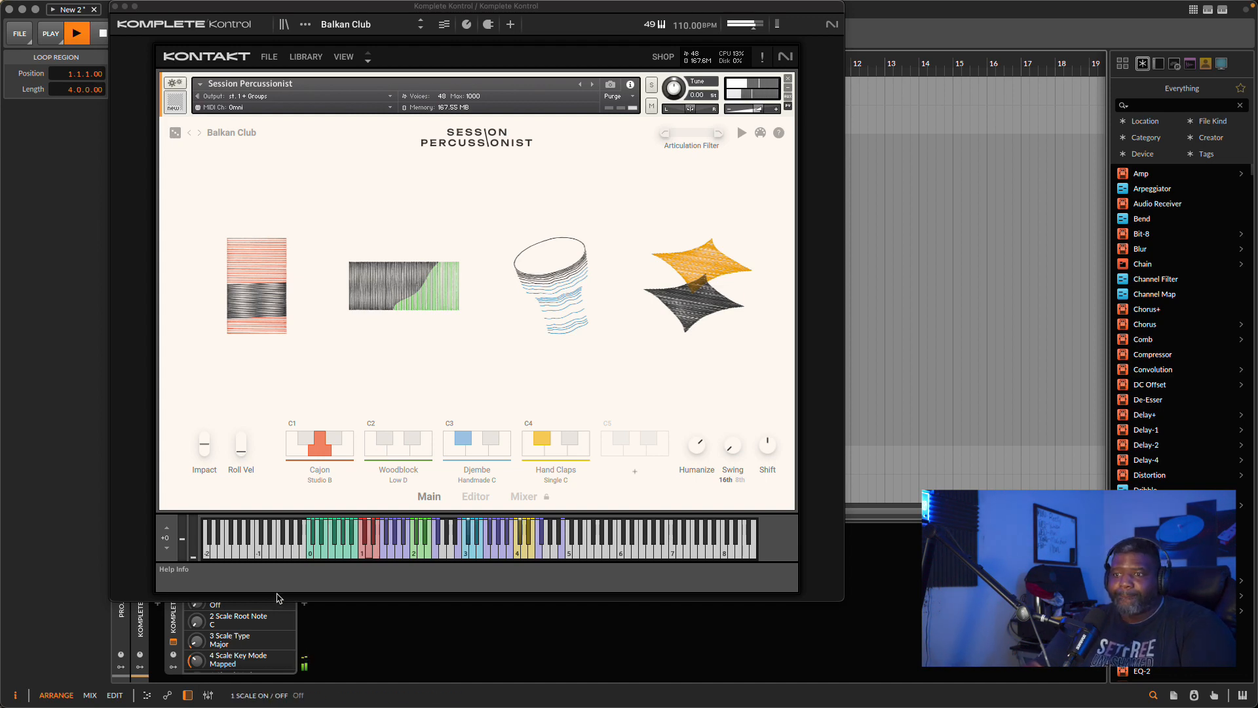
Try raising the Articulation Filter's lower limit during playback and restore its full range.
drag(696, 446, 772, 445)
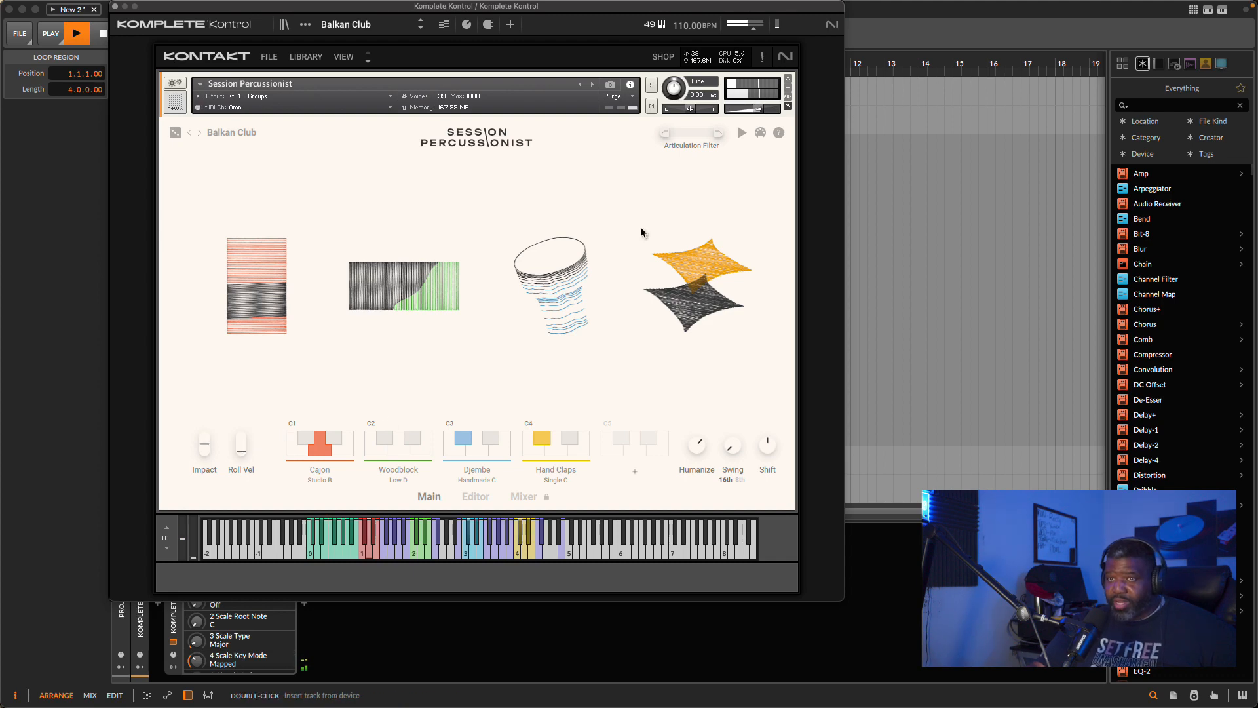
drag(665, 135, 680, 135)
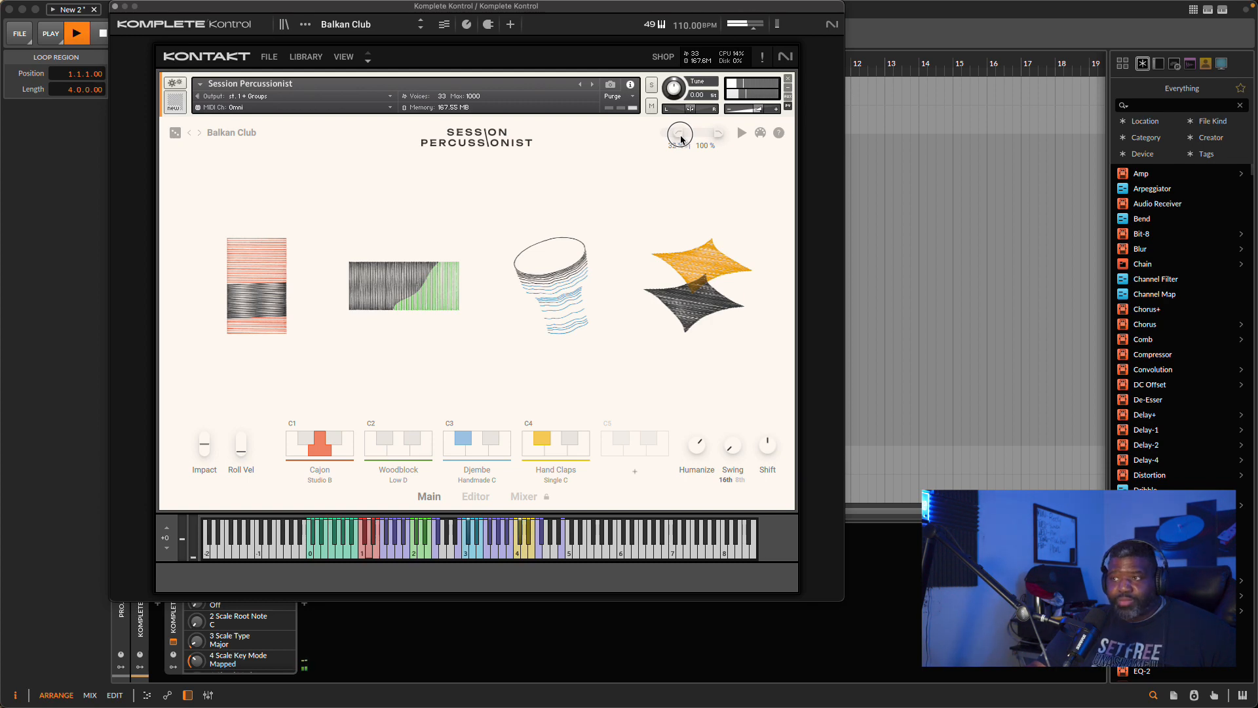
drag(680, 139, 665, 135)
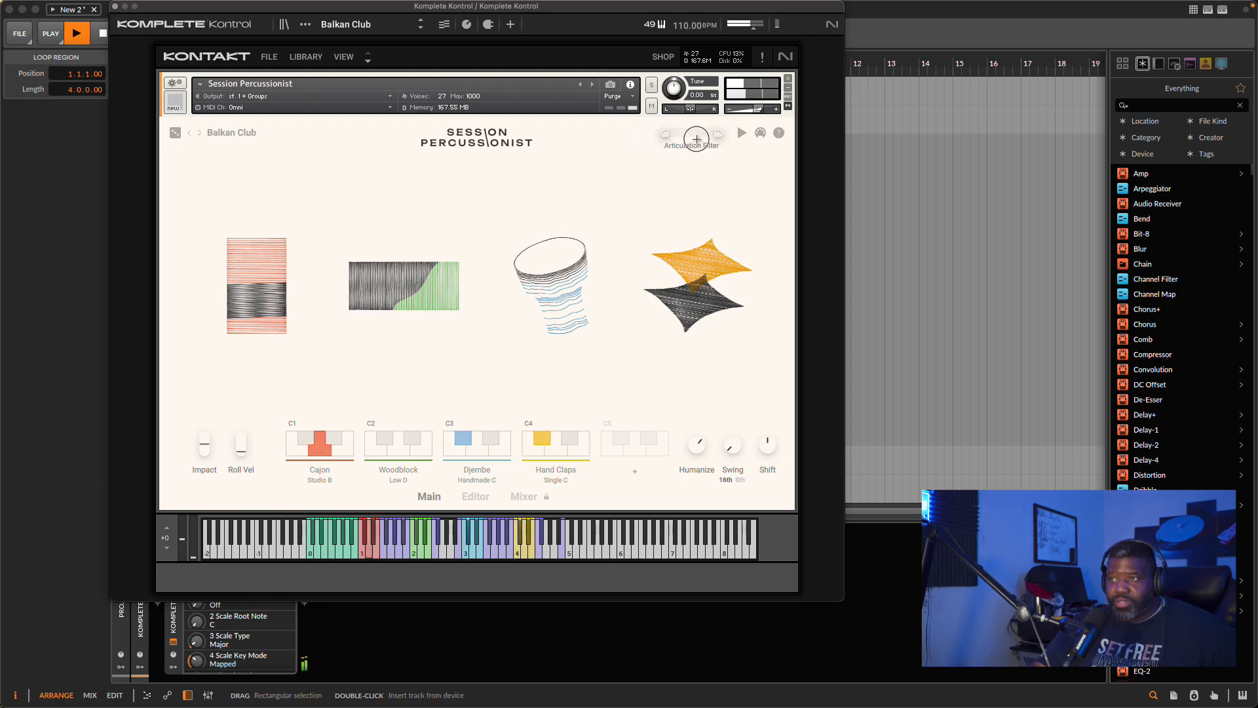
drag(696, 139, 762, 138)
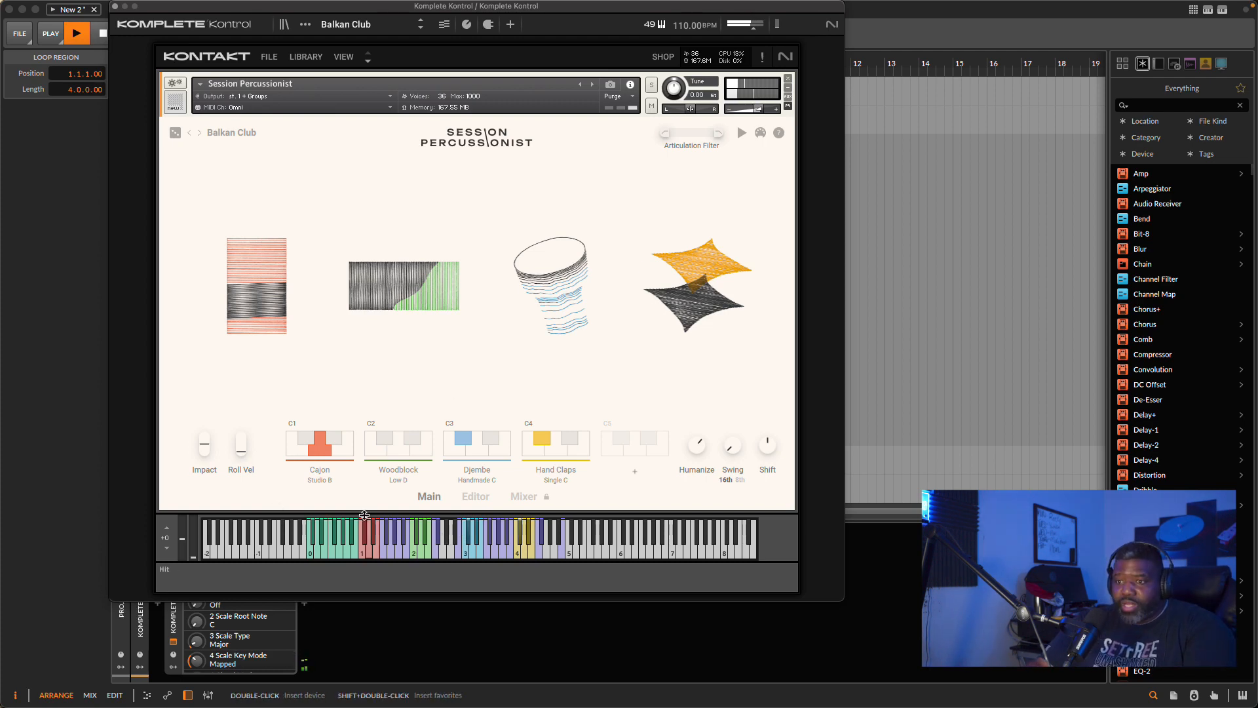
Replace the Player 1 cajon with the Bongos Vintage A instrument and confirm the choice.
click(322, 480)
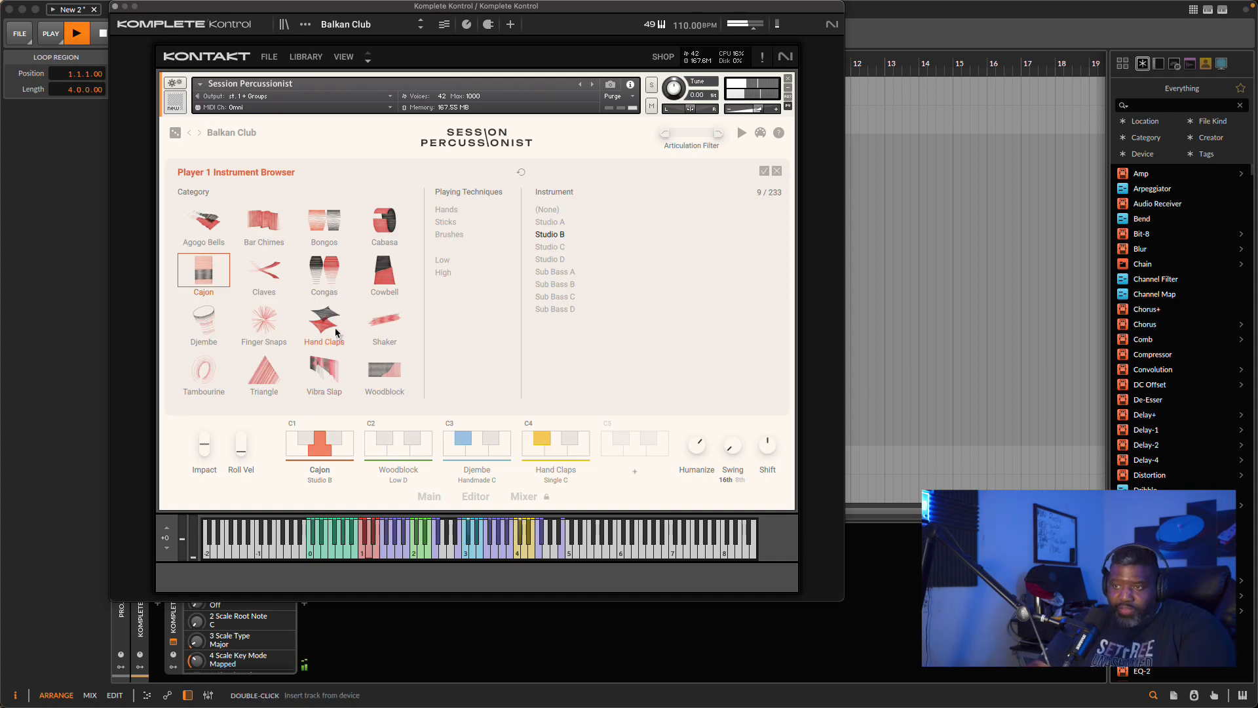
click(326, 226)
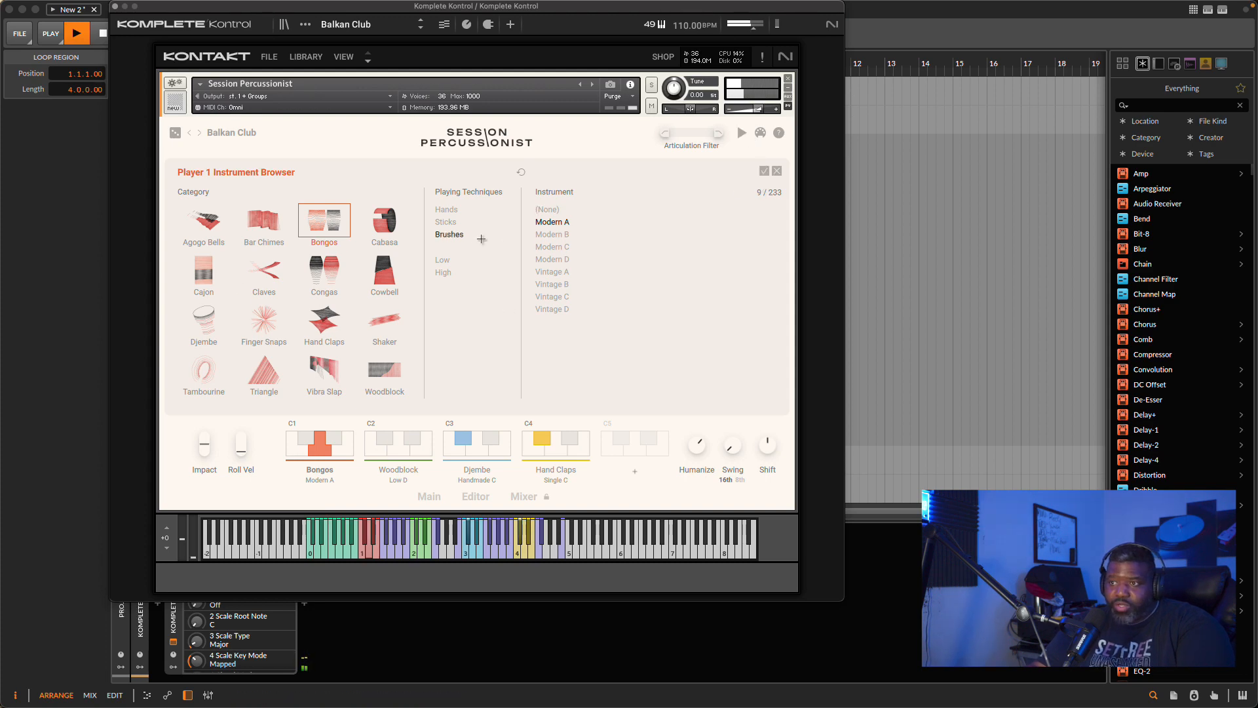
click(552, 271)
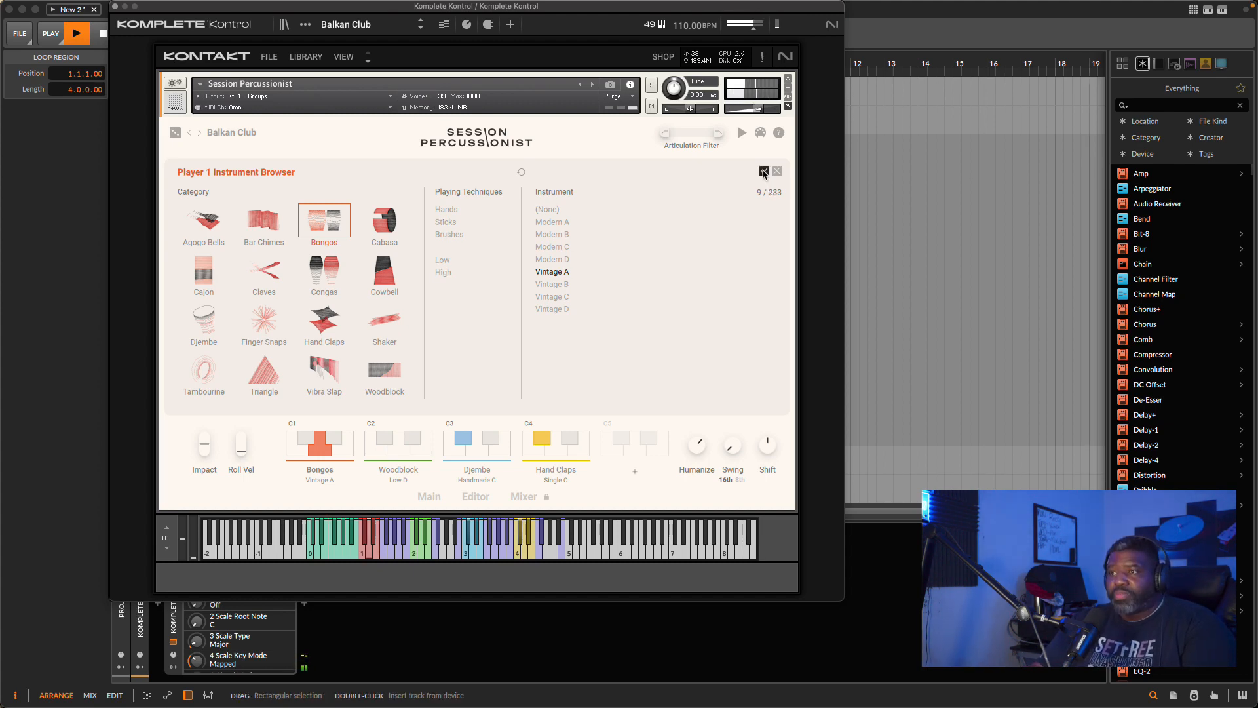
click(763, 171)
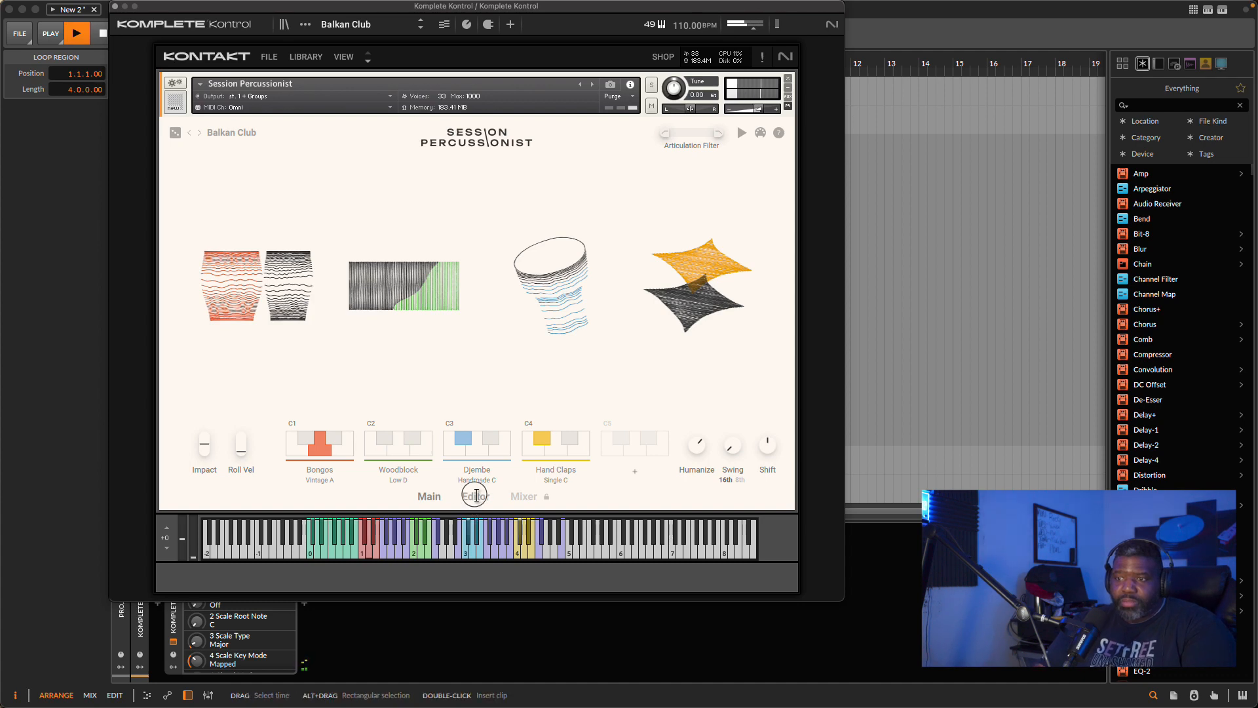
Examine the Player 1 bongo pattern's Velocity, Timing and Flams pages in the Editor, returning to Articulation.
click(476, 496)
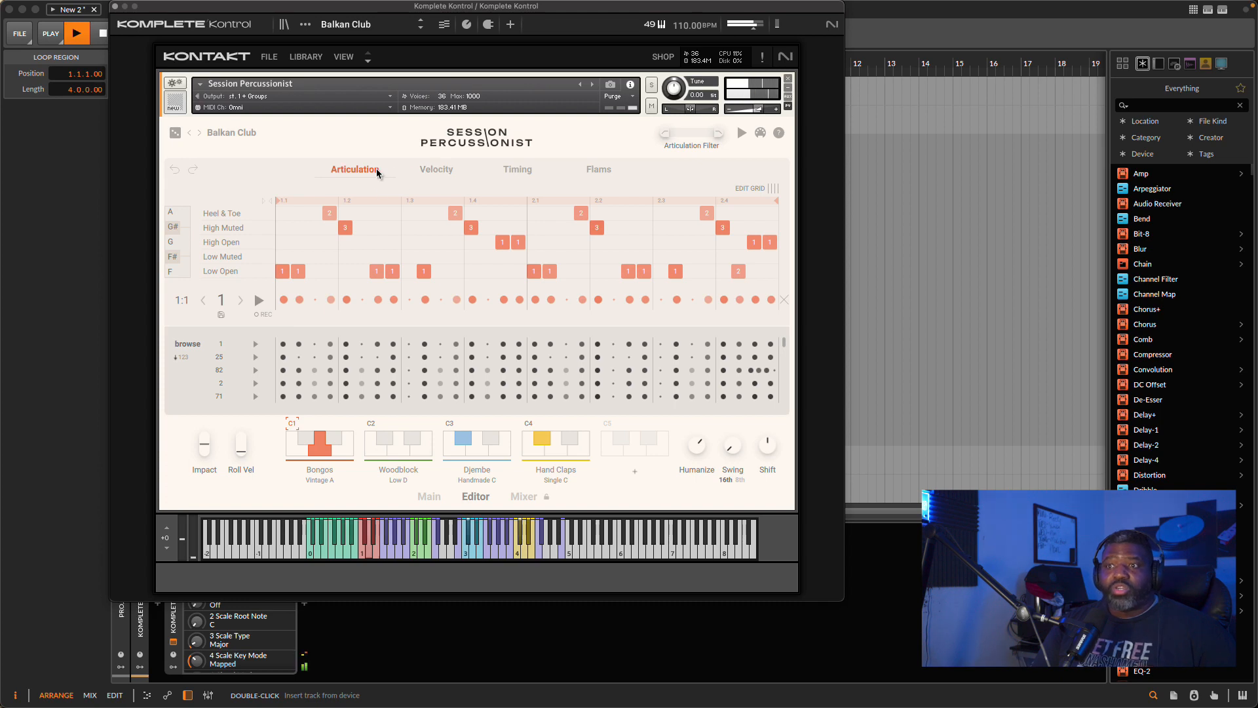
click(435, 169)
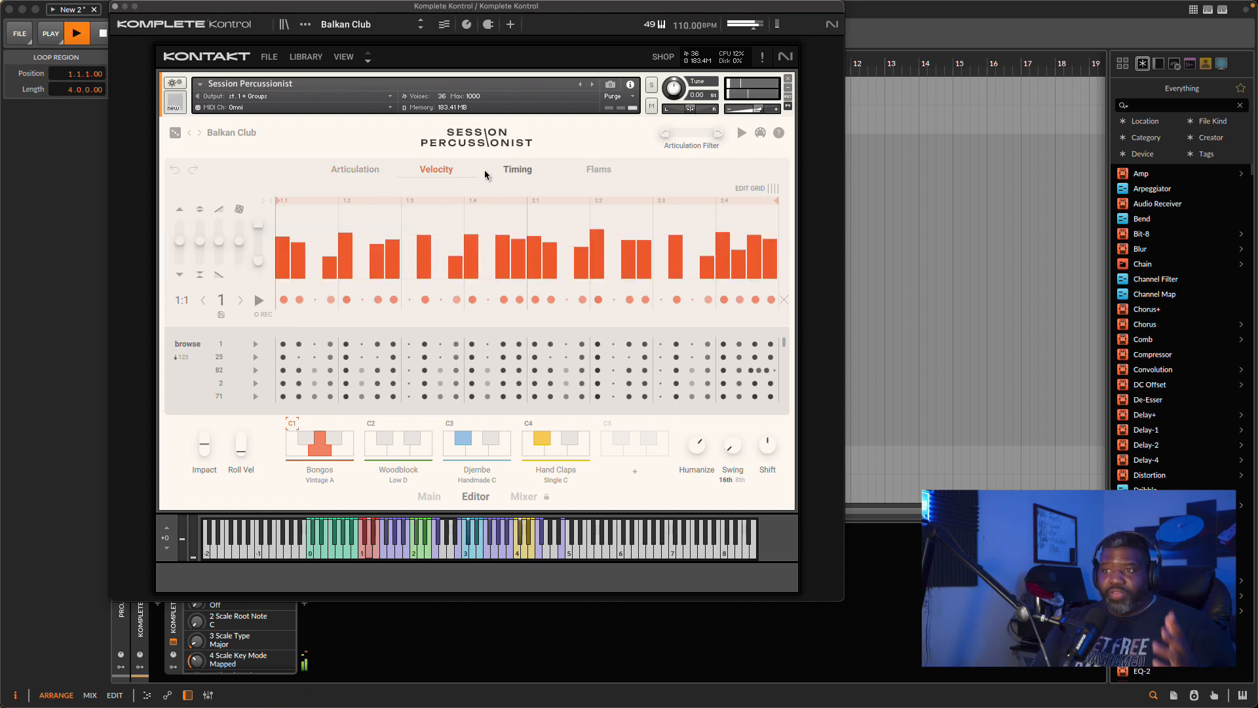
click(517, 171)
click(598, 169)
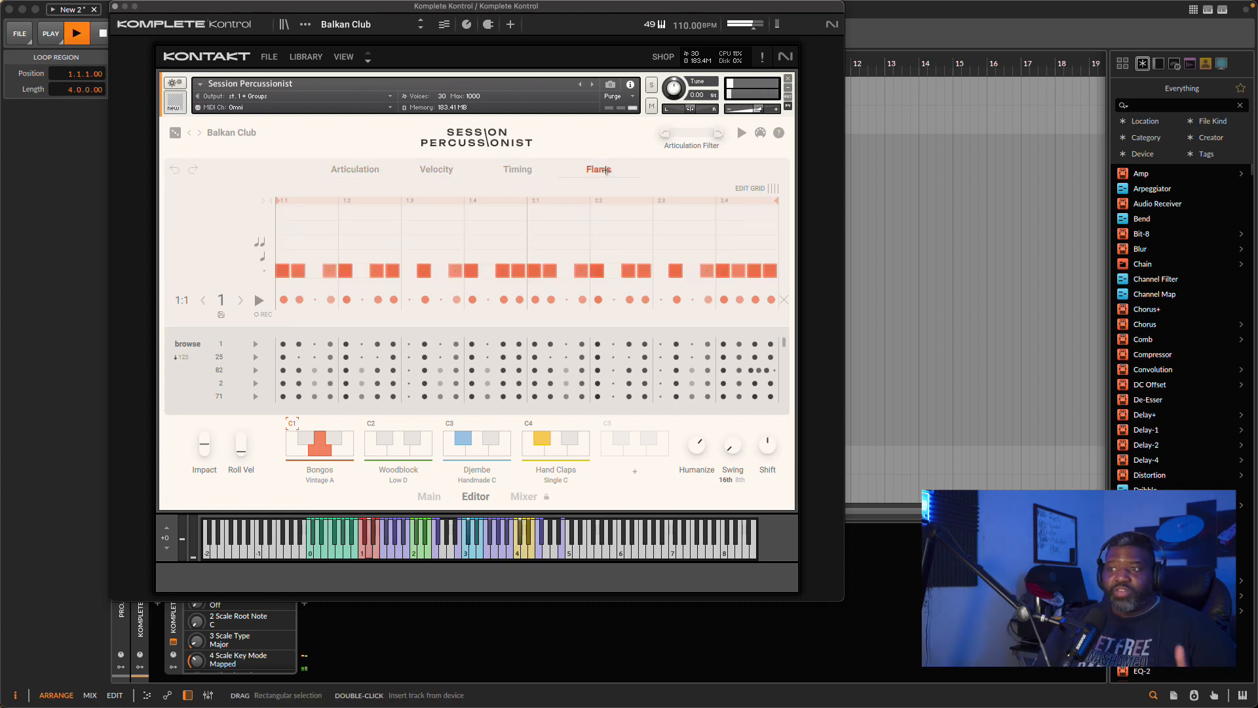
click(348, 169)
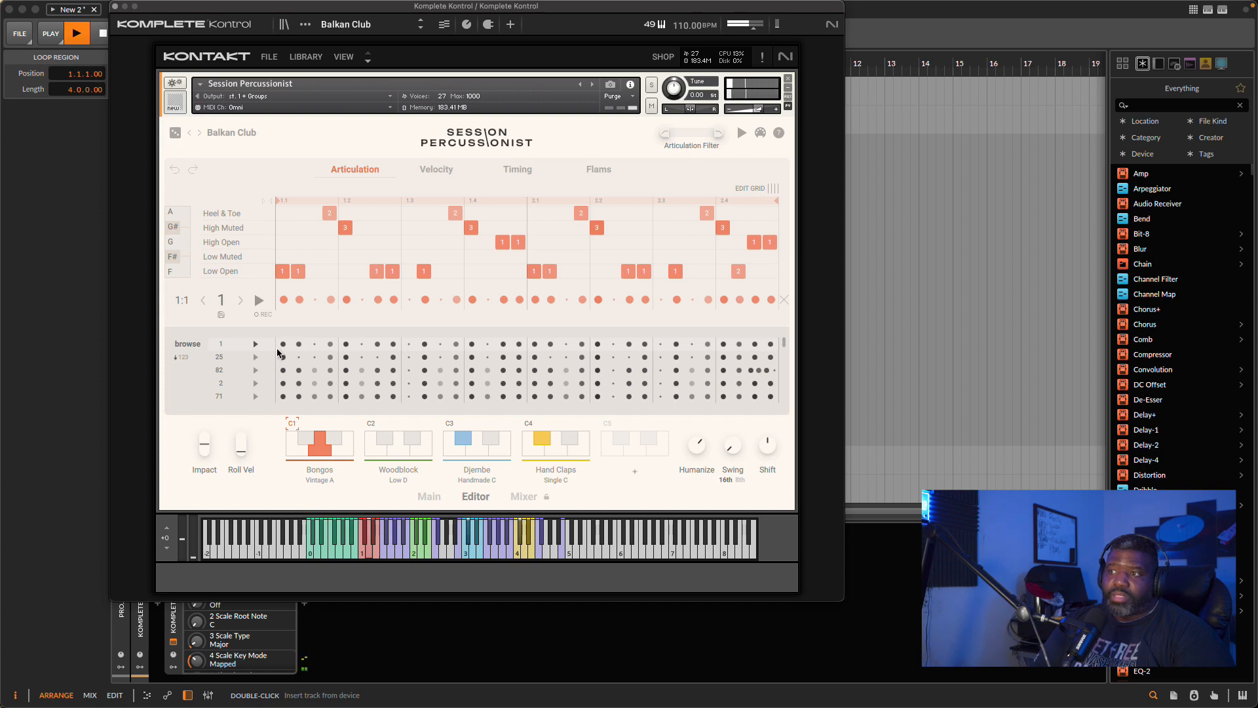
Start the Bongos pattern preview and move the first Heel & Toe hit of pattern 1 to the High Muted row.
click(259, 299)
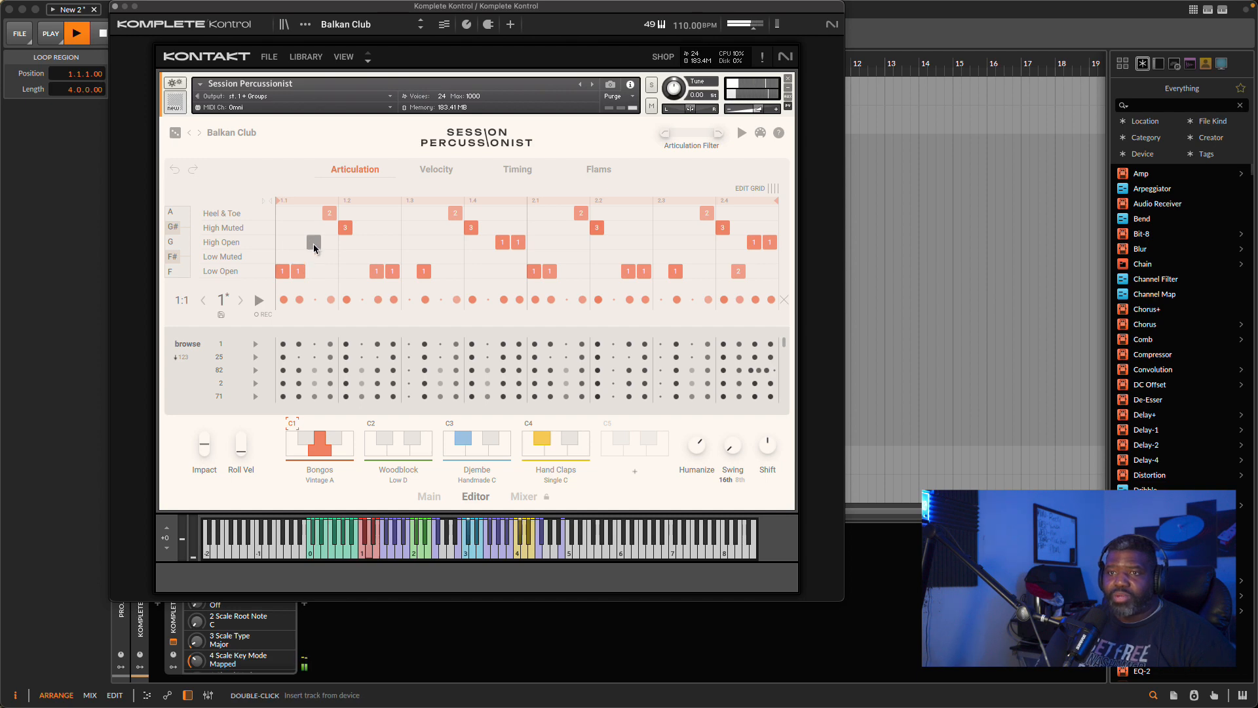
mouse_move(330, 217)
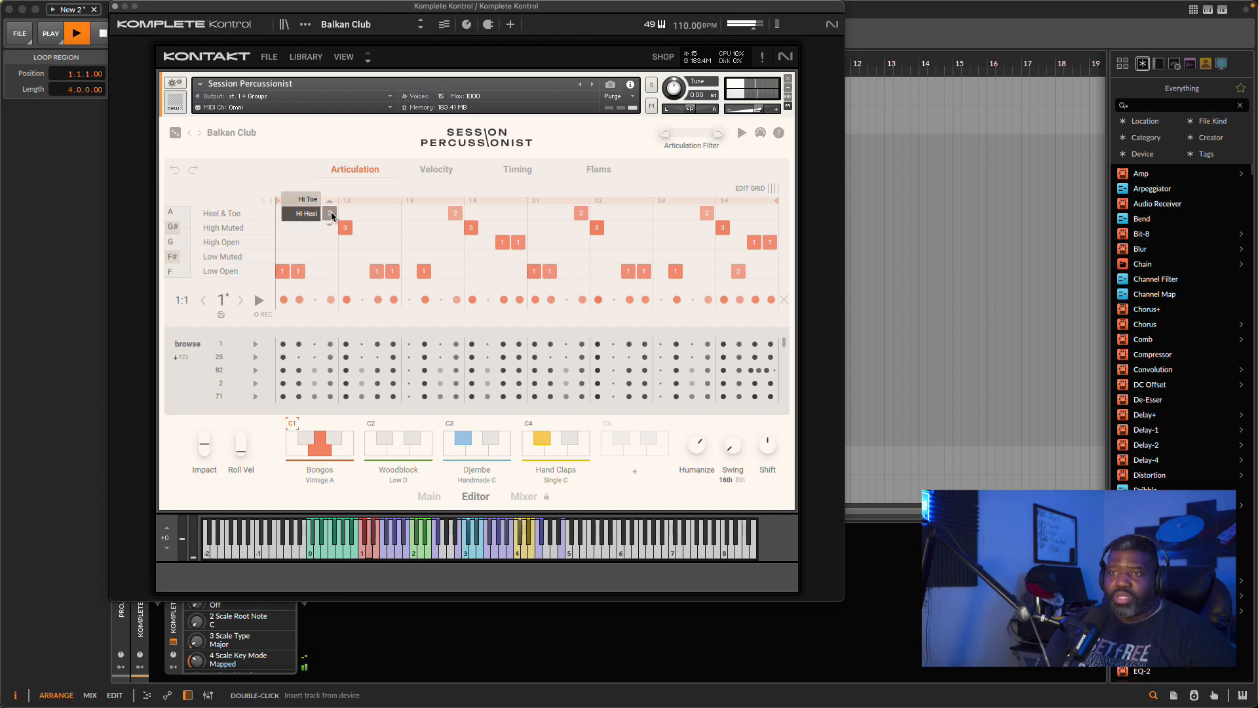
drag(326, 213, 329, 226)
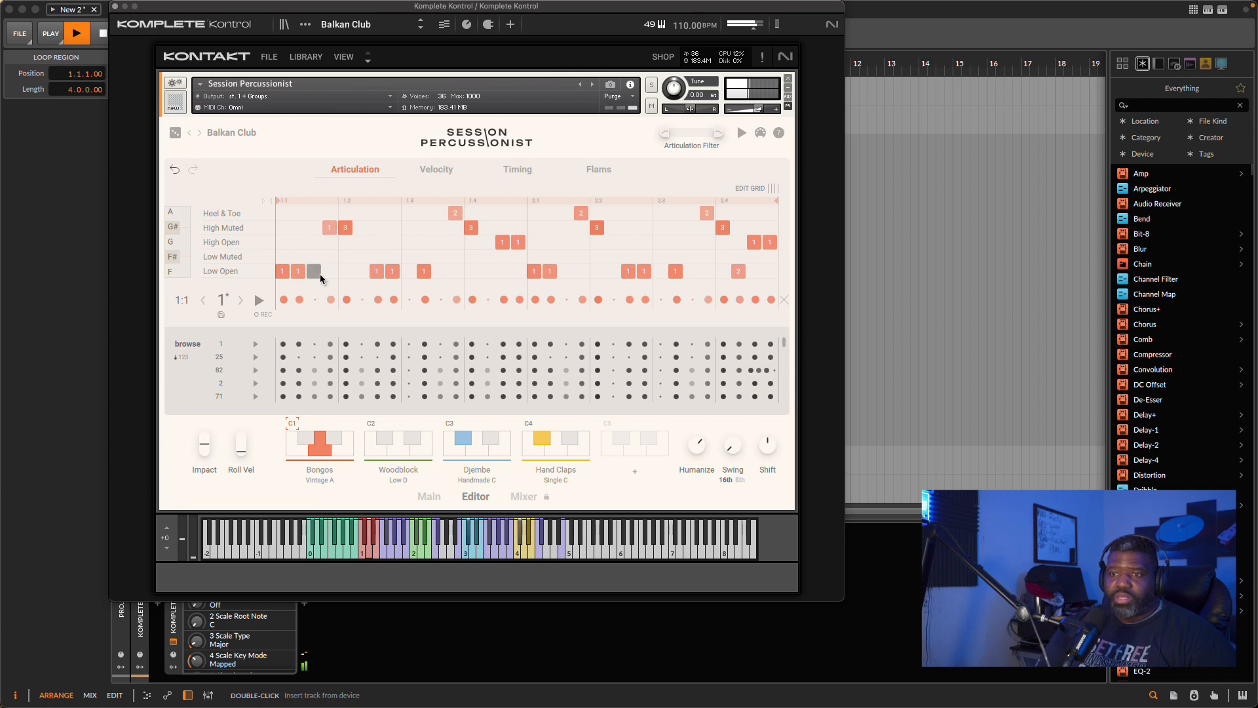
Select the Bongos' D1 pattern and solo the Bongos in the Mixer, returning to the Editor.
click(315, 450)
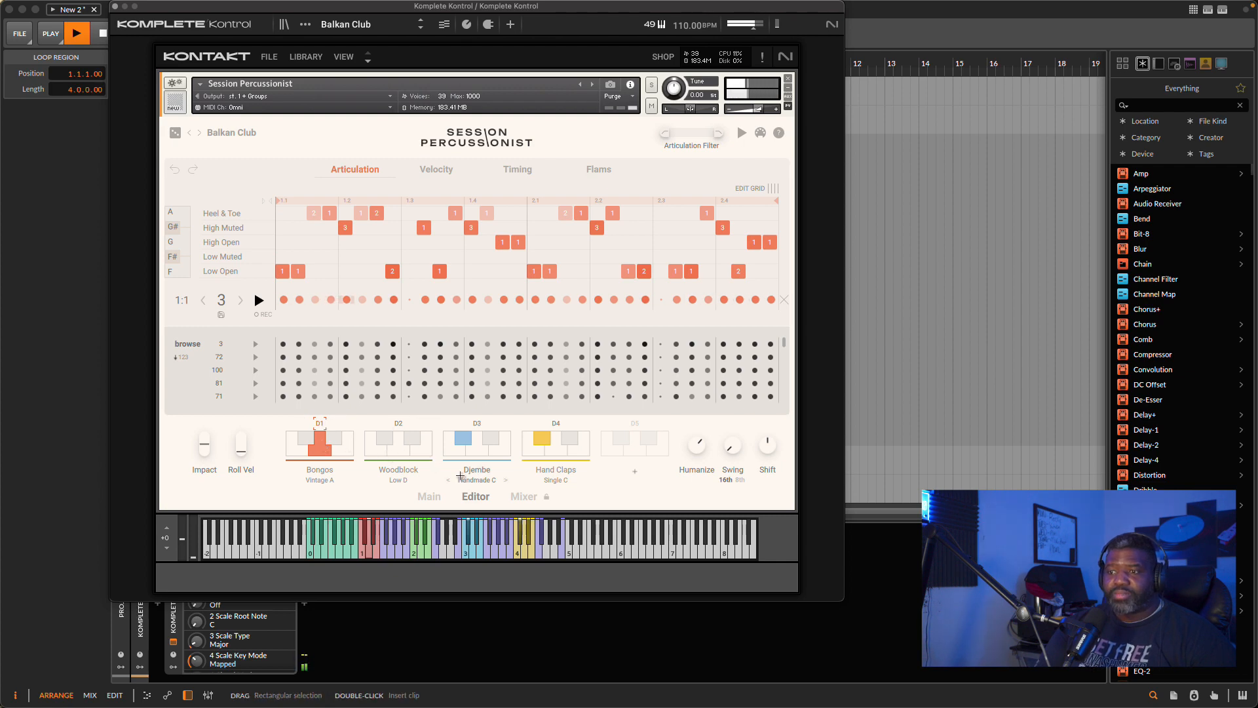
click(518, 497)
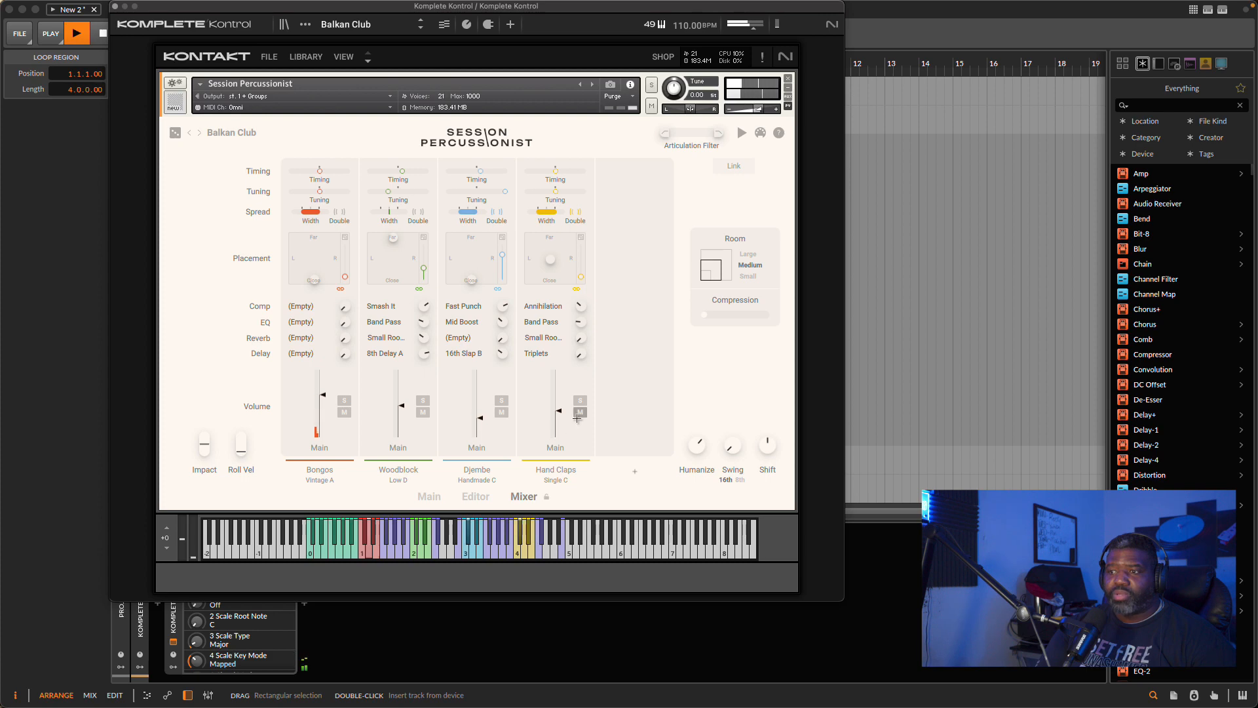
click(344, 400)
click(475, 496)
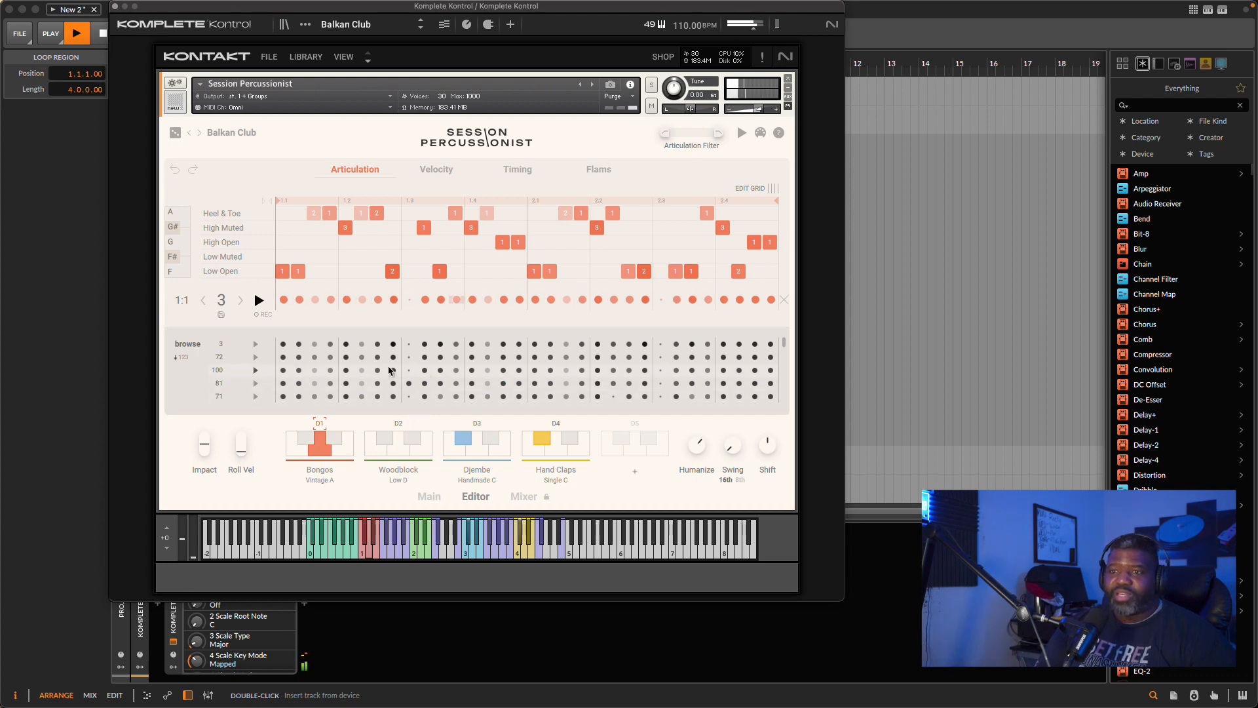
In Bongos pattern 3, change the first Heel & Toe hit to Hi Toe and move the second one to High Open.
click(313, 222)
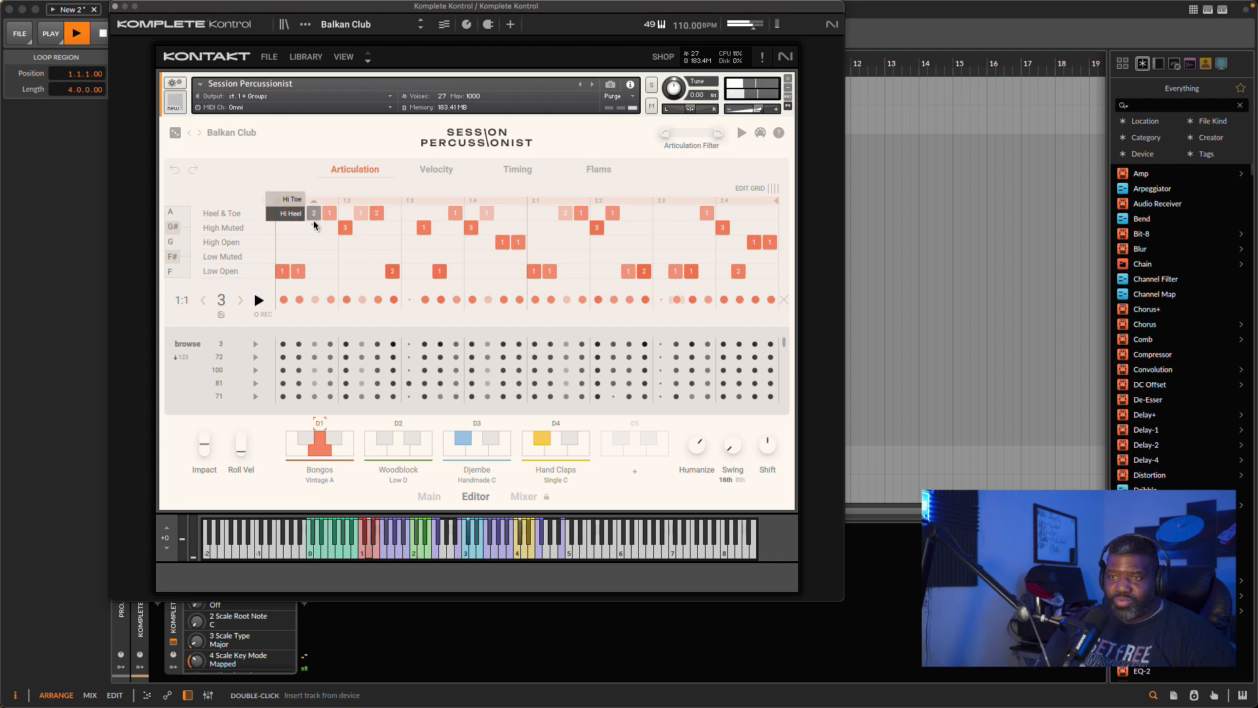
click(313, 223)
drag(313, 222, 327, 248)
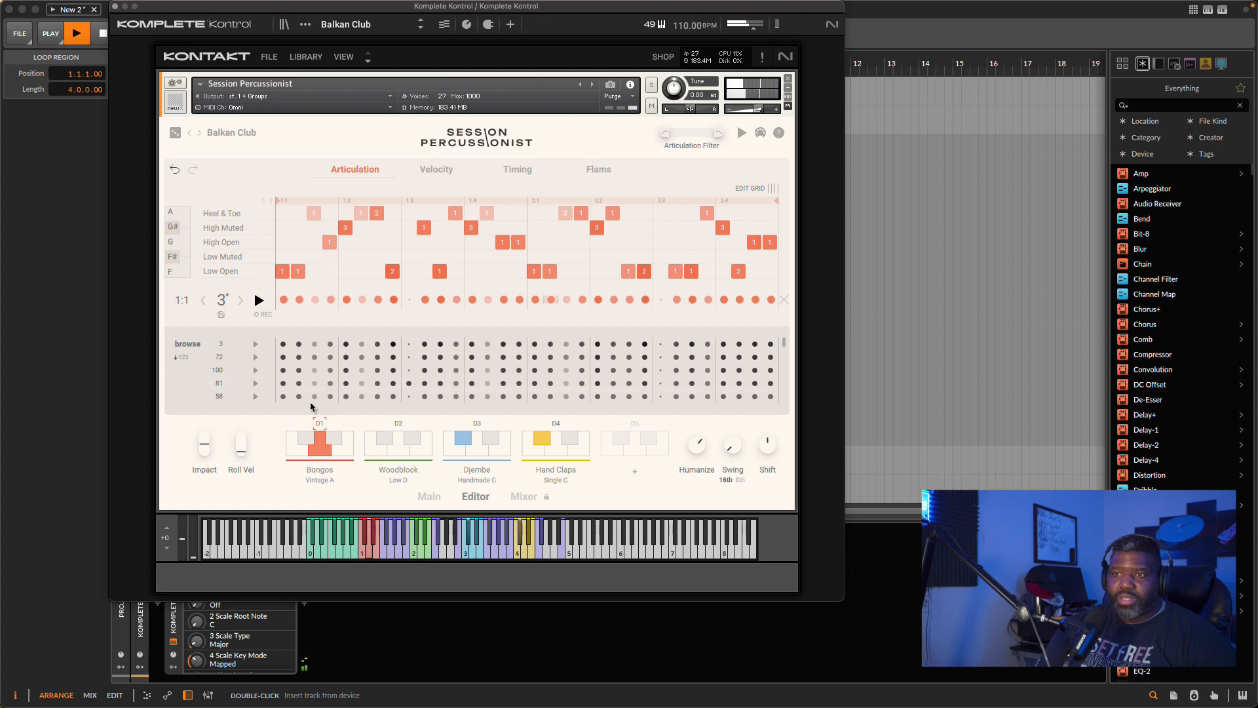
mouse_move(314, 213)
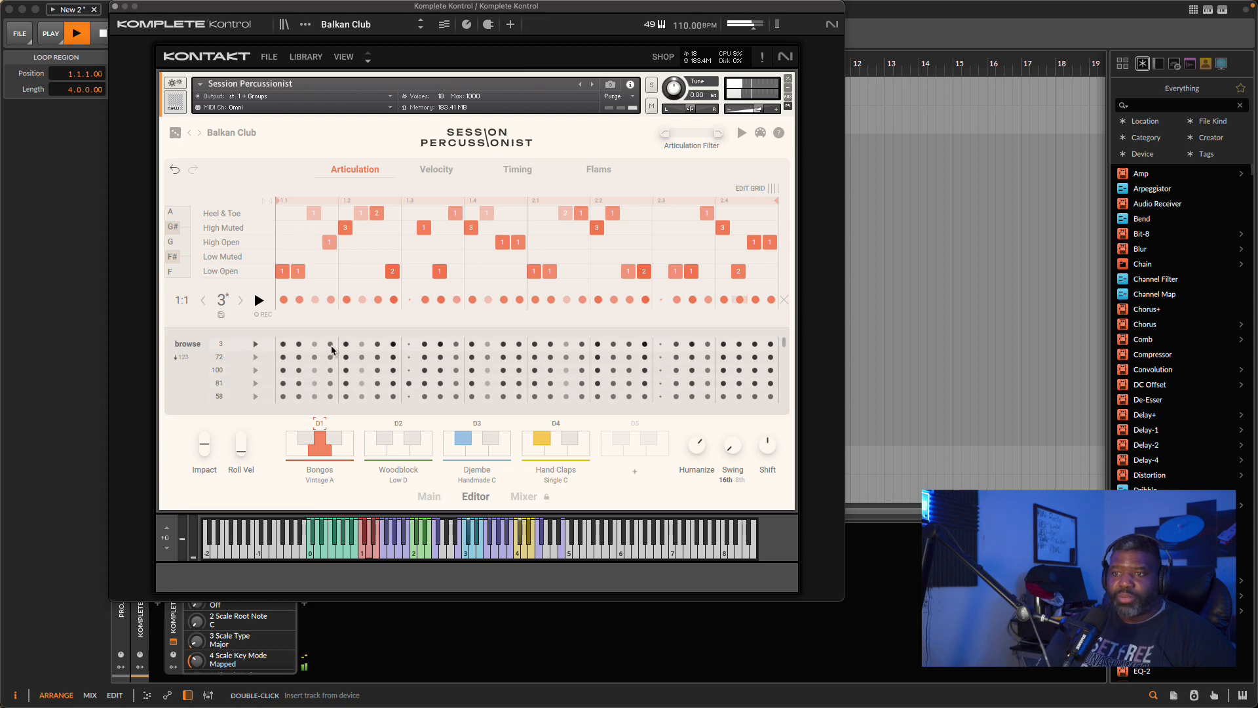
Raise the velocity of the moved High Open hit in Bongos pattern 3 and return to the Articulation page.
click(427, 172)
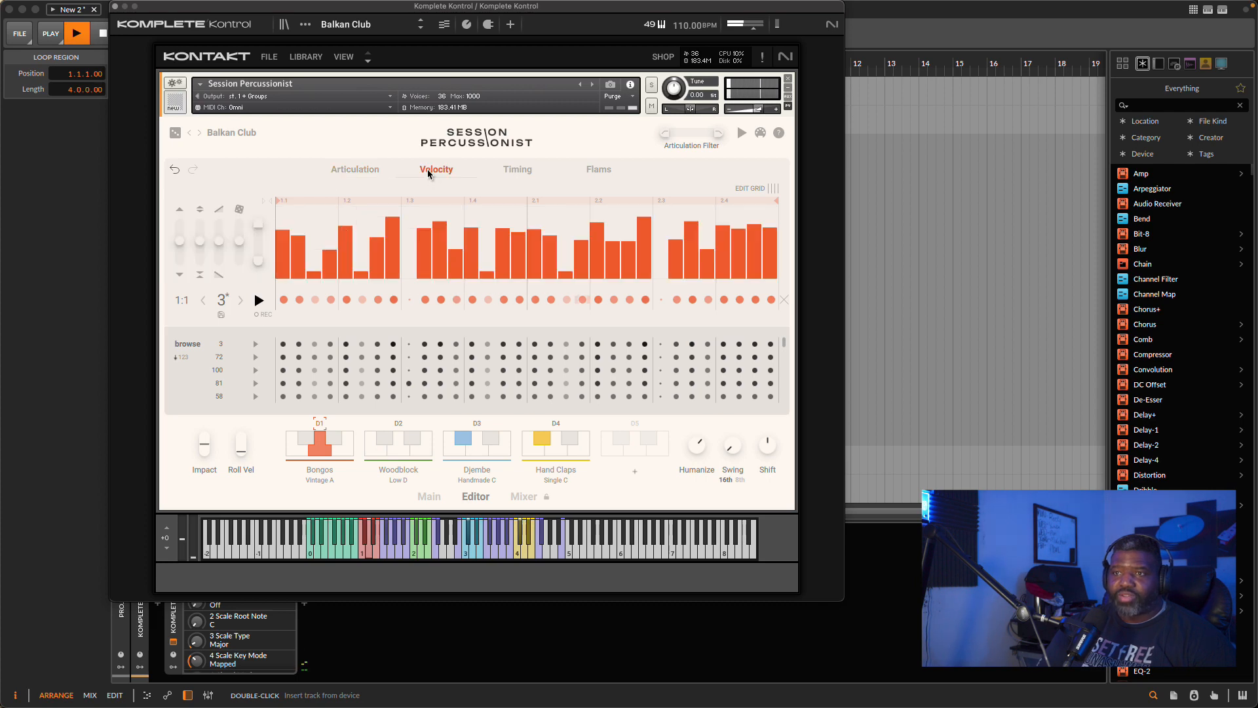
click(329, 256)
mouse_move(330, 256)
mouse_down()
mouse_move(331, 210)
mouse_move(331, 239)
mouse_up()
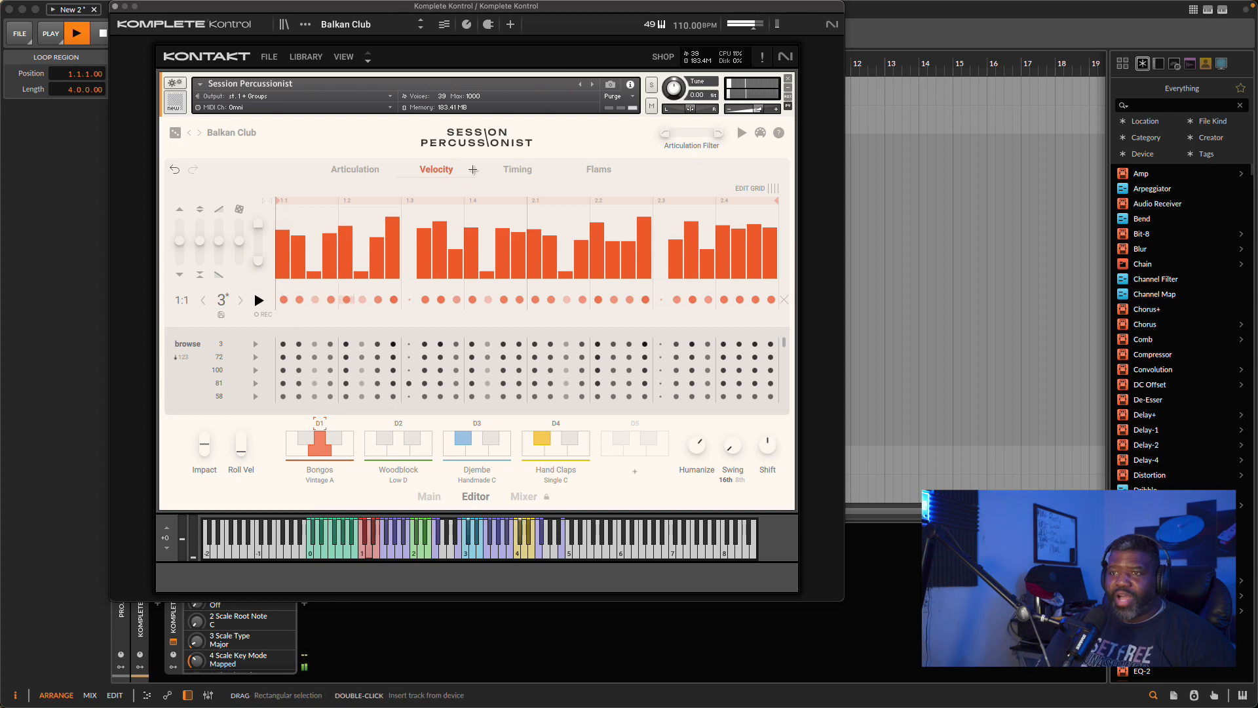
click(372, 169)
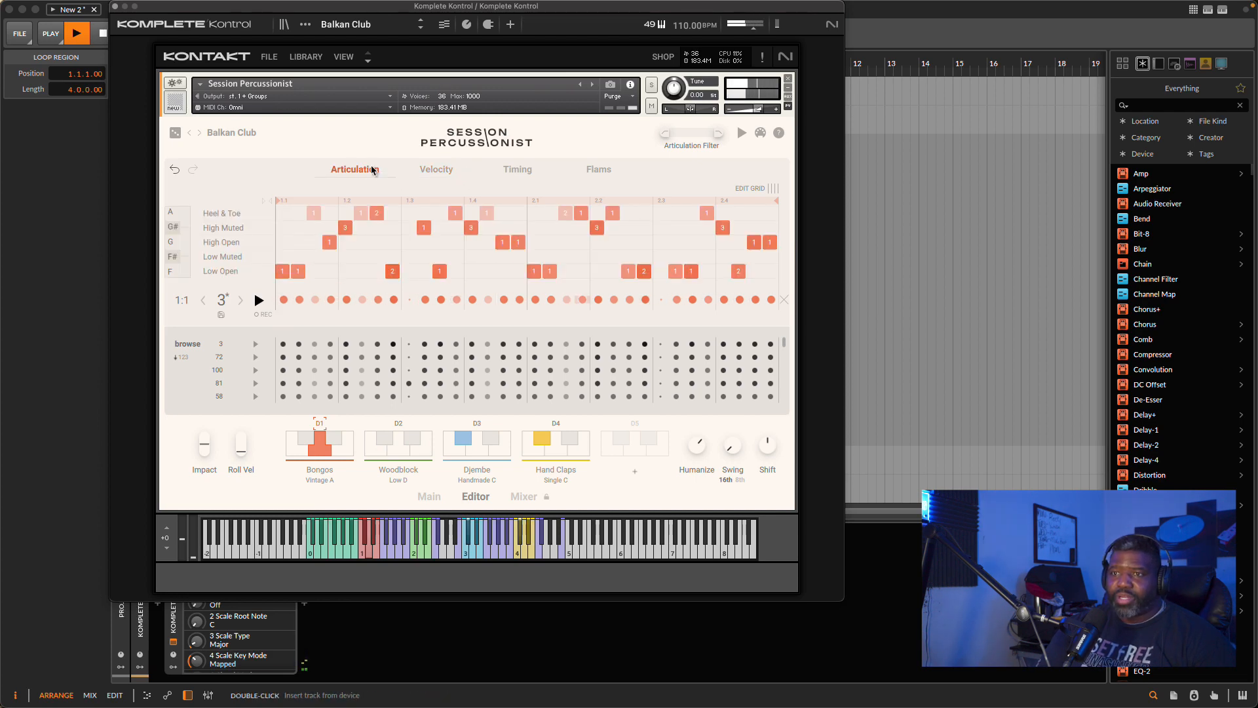
click(330, 243)
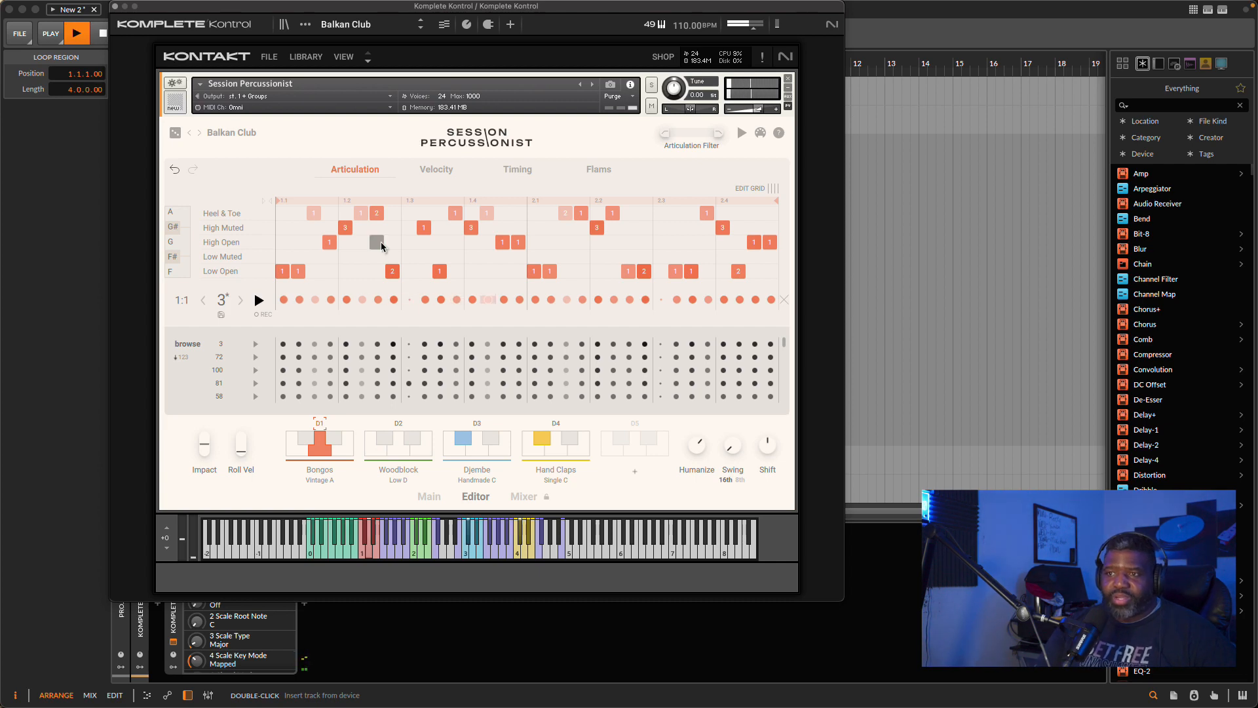
Add a Low Open hit at beat 1.3 of the bongo pattern and switch its articulation to Lo Open Stick.
click(409, 271)
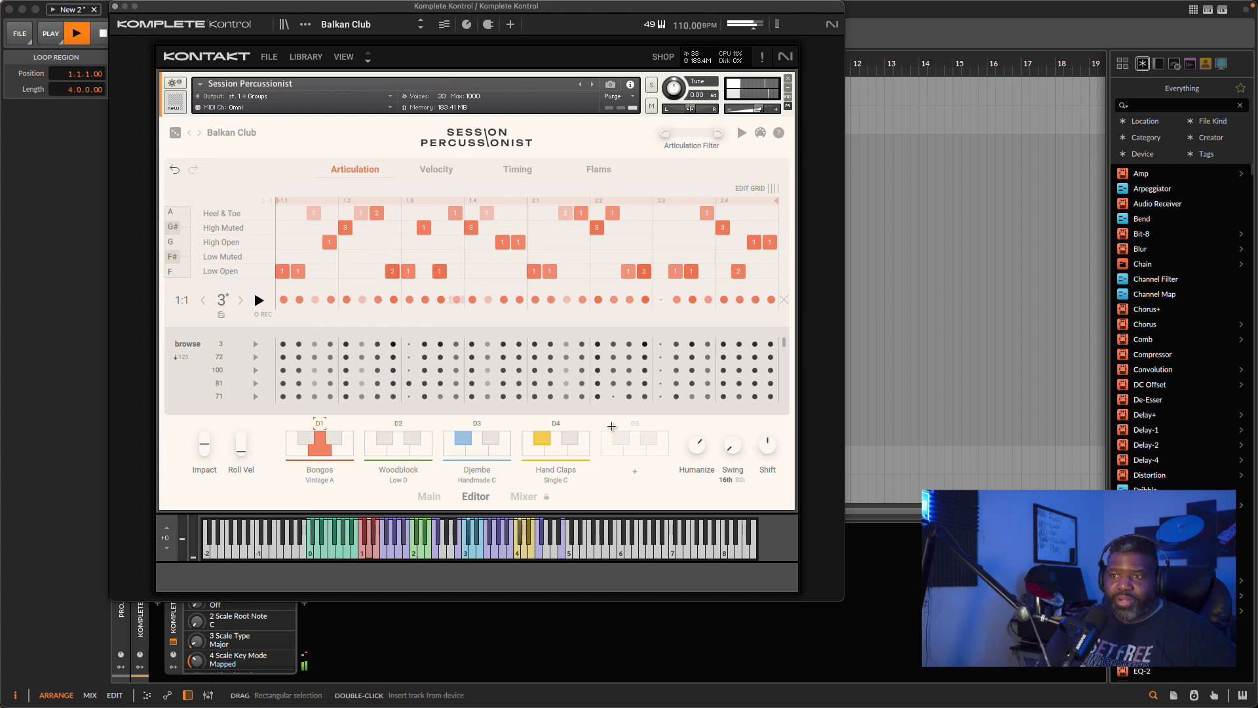
mouse_move(409, 280)
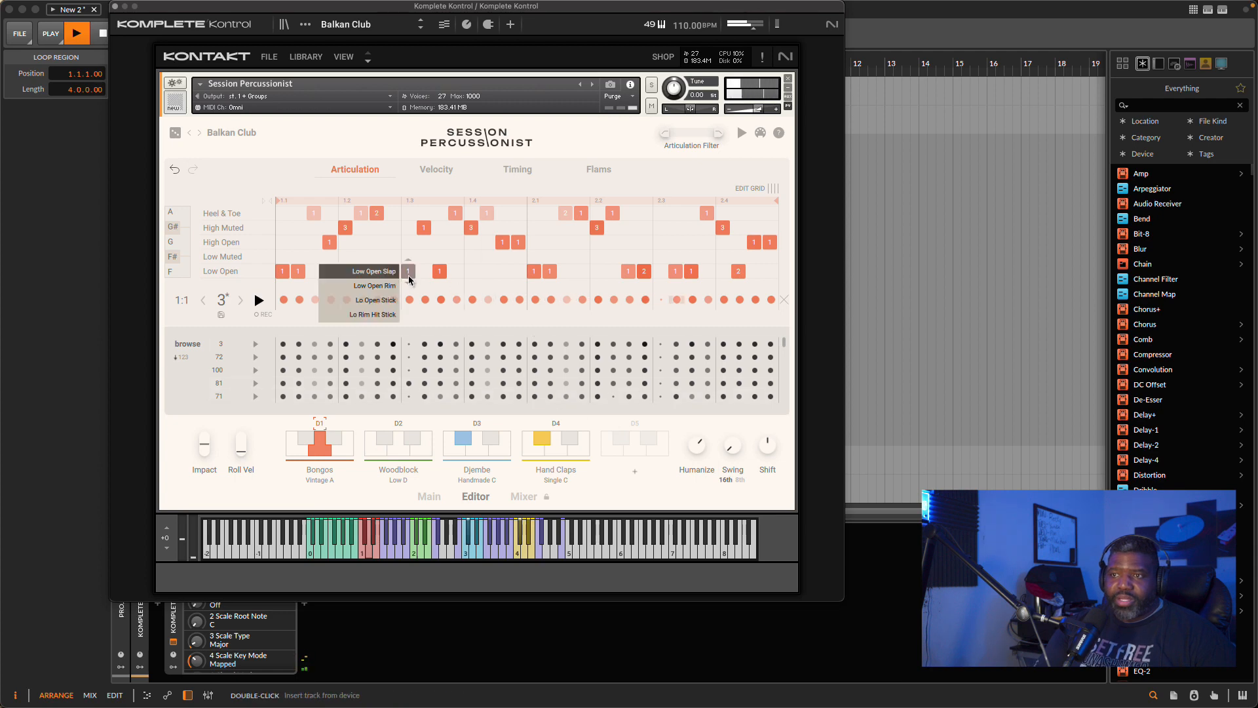
drag(409, 275, 426, 178)
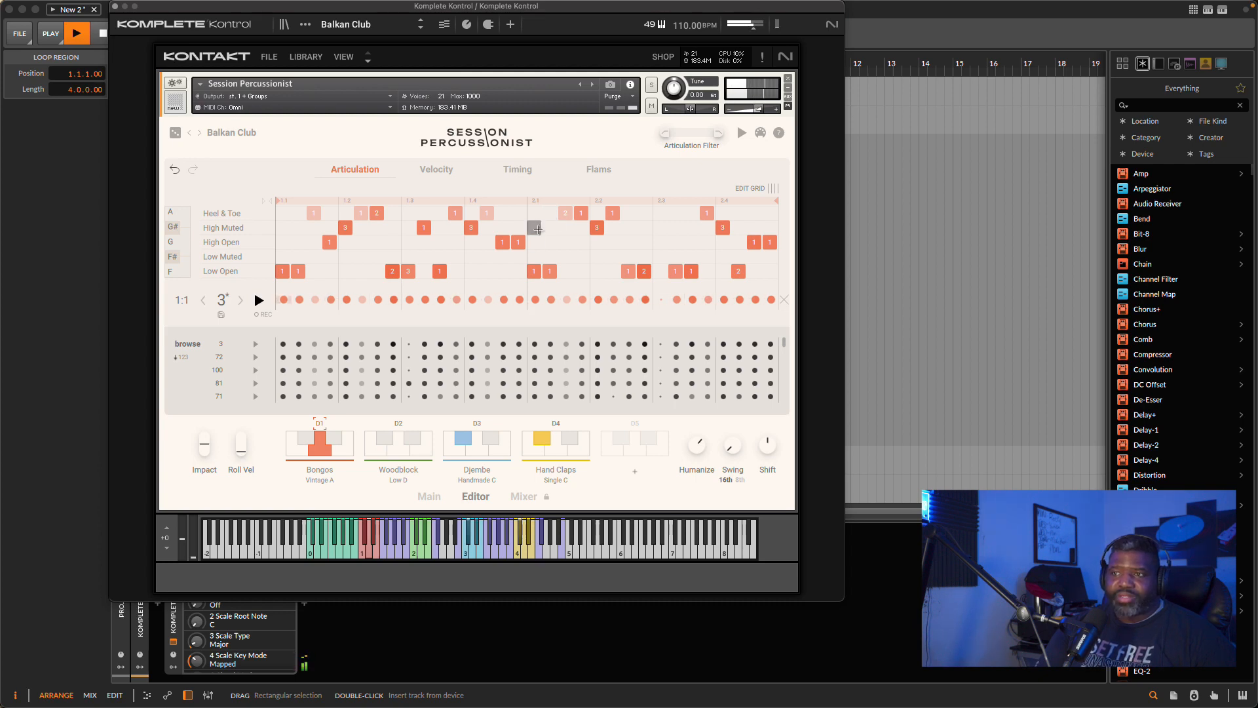
Offset the timing of the bongo hit at beat 1.4 upward and randomize the timing of the whole pattern.
click(525, 170)
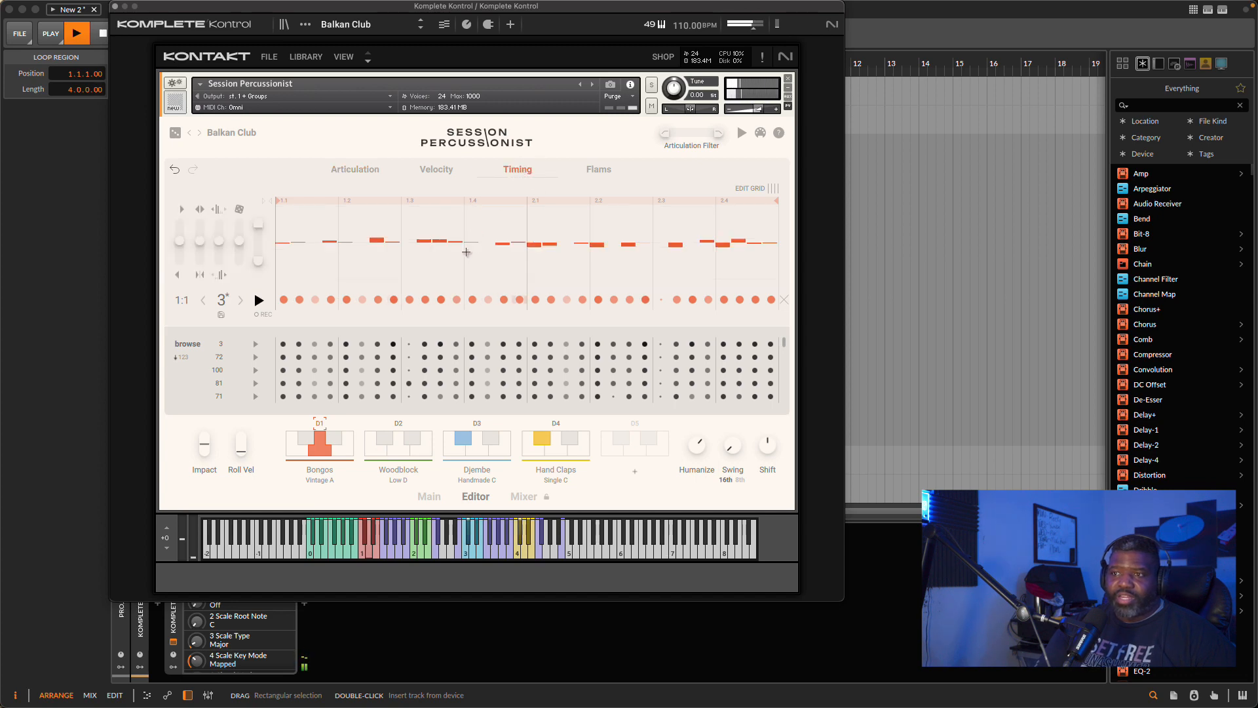
drag(468, 241, 469, 231)
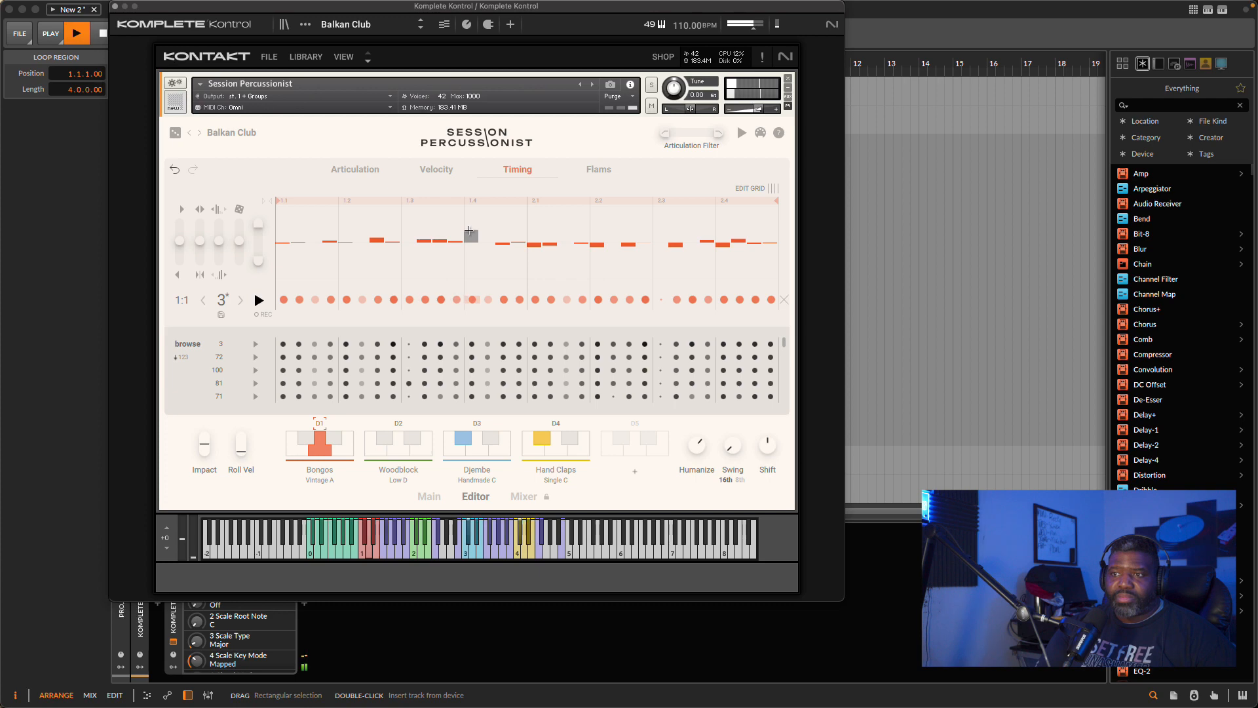
mouse_move(469, 230)
mouse_down()
mouse_move(473, 210)
mouse_move(471, 236)
mouse_up()
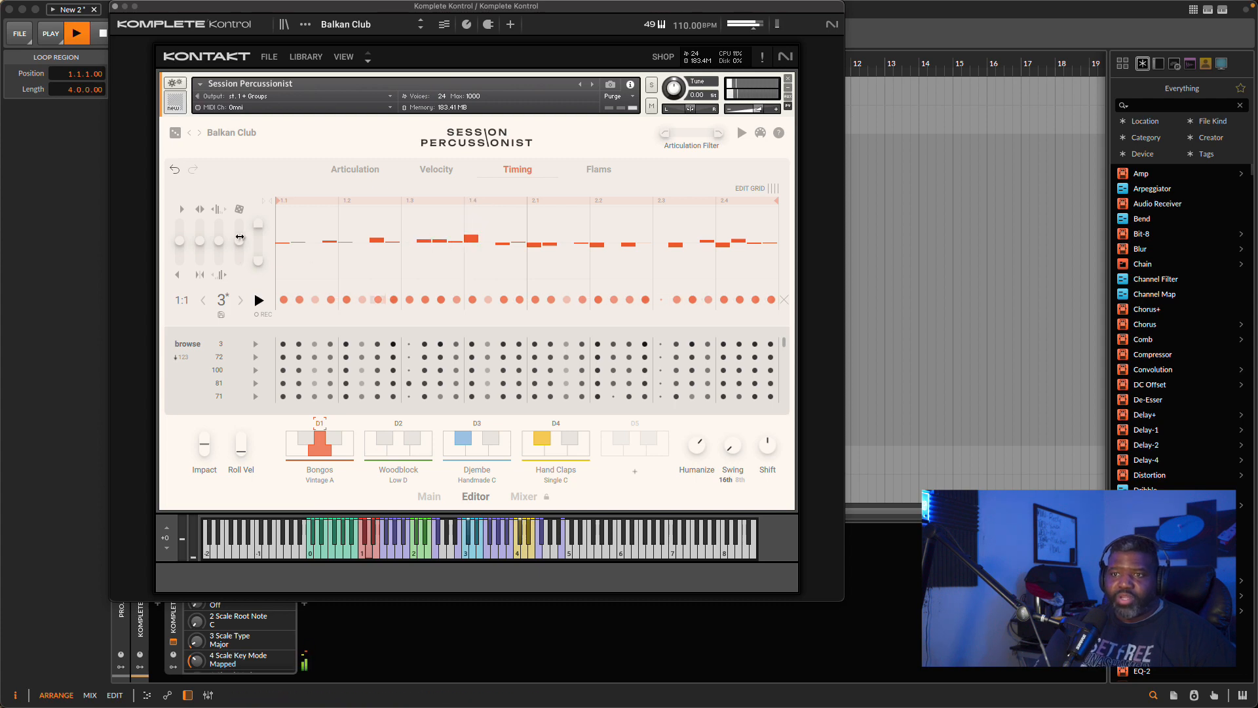
drag(239, 240, 240, 216)
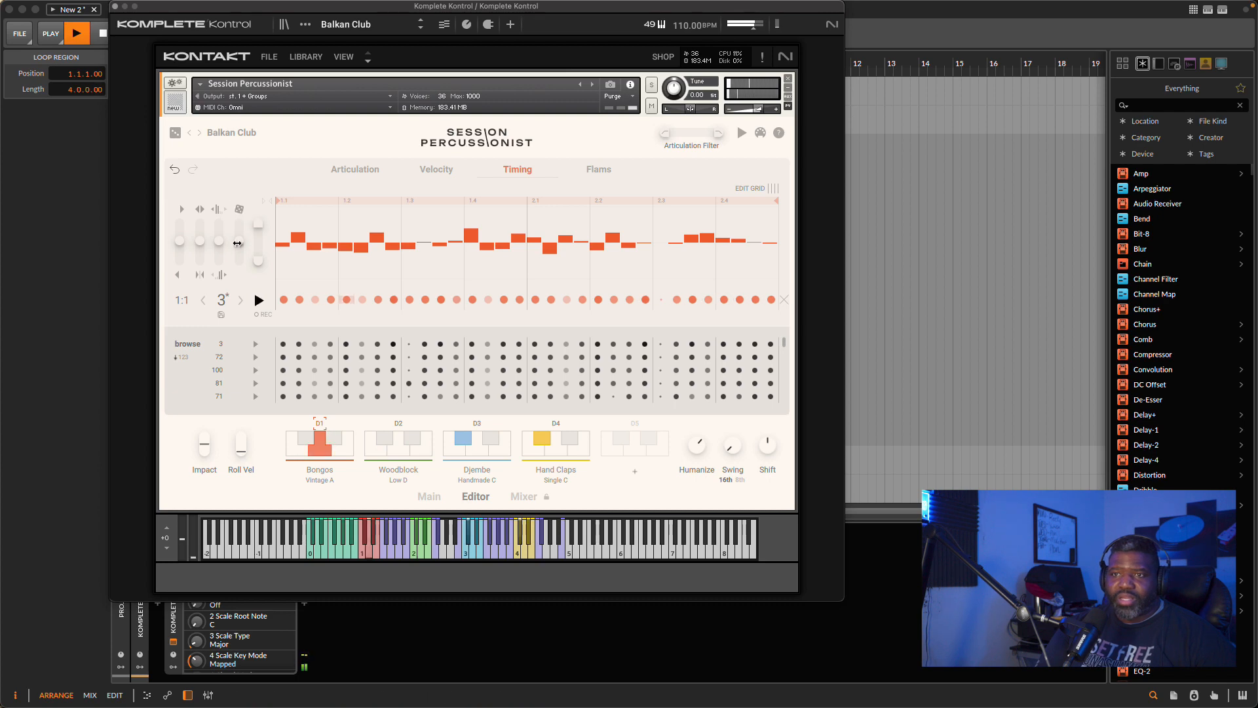
drag(239, 245, 201, 240)
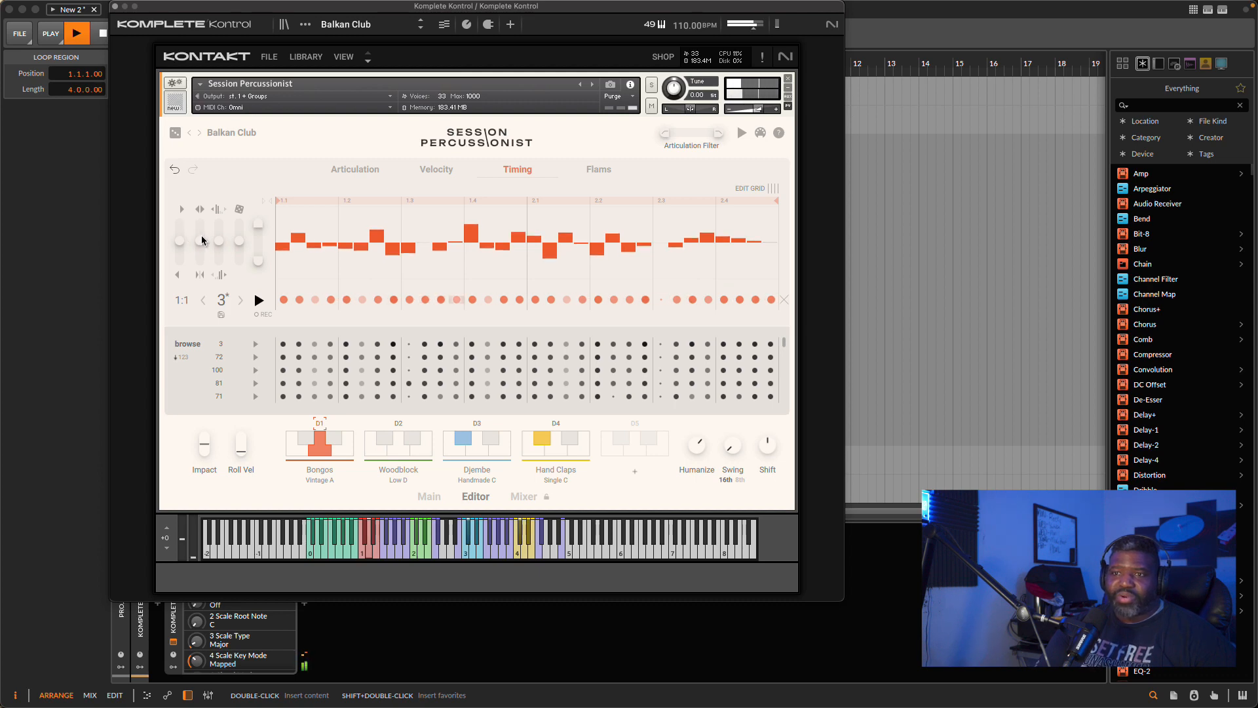
Switch the Bongos to pattern 2 and check the Woodblock's Timing and Velocity pages before reselecting the Bongos.
click(204, 300)
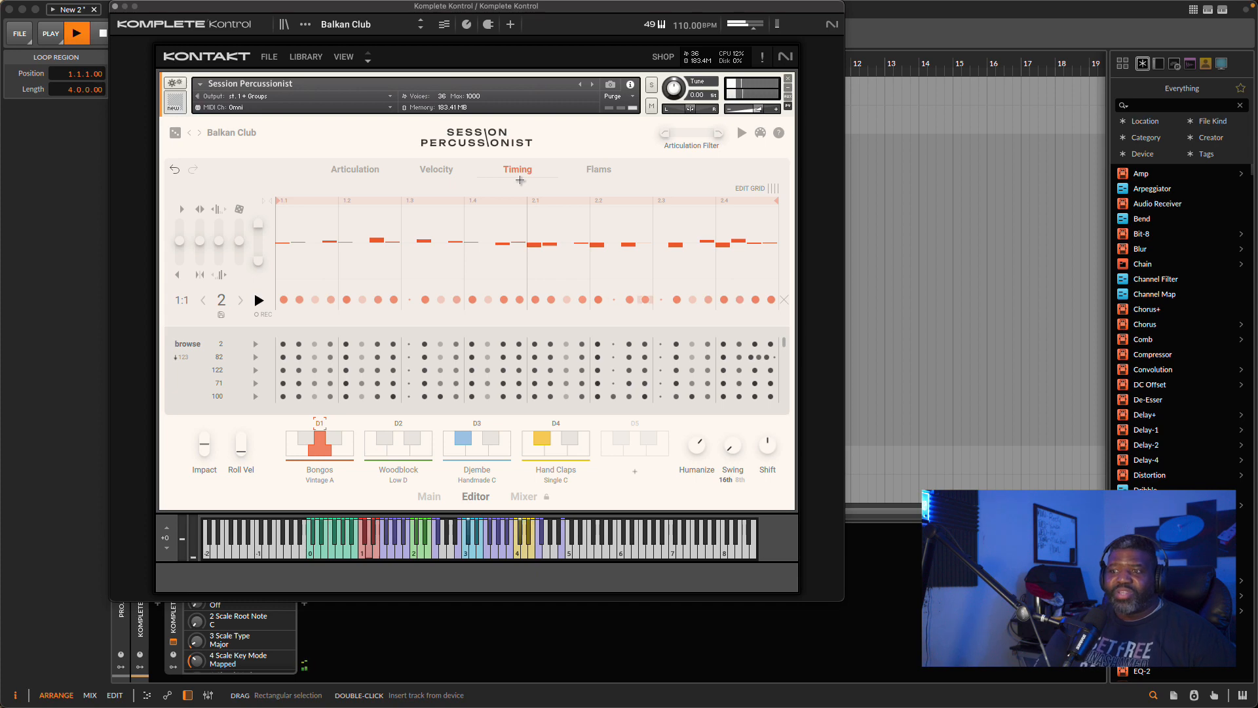
click(398, 456)
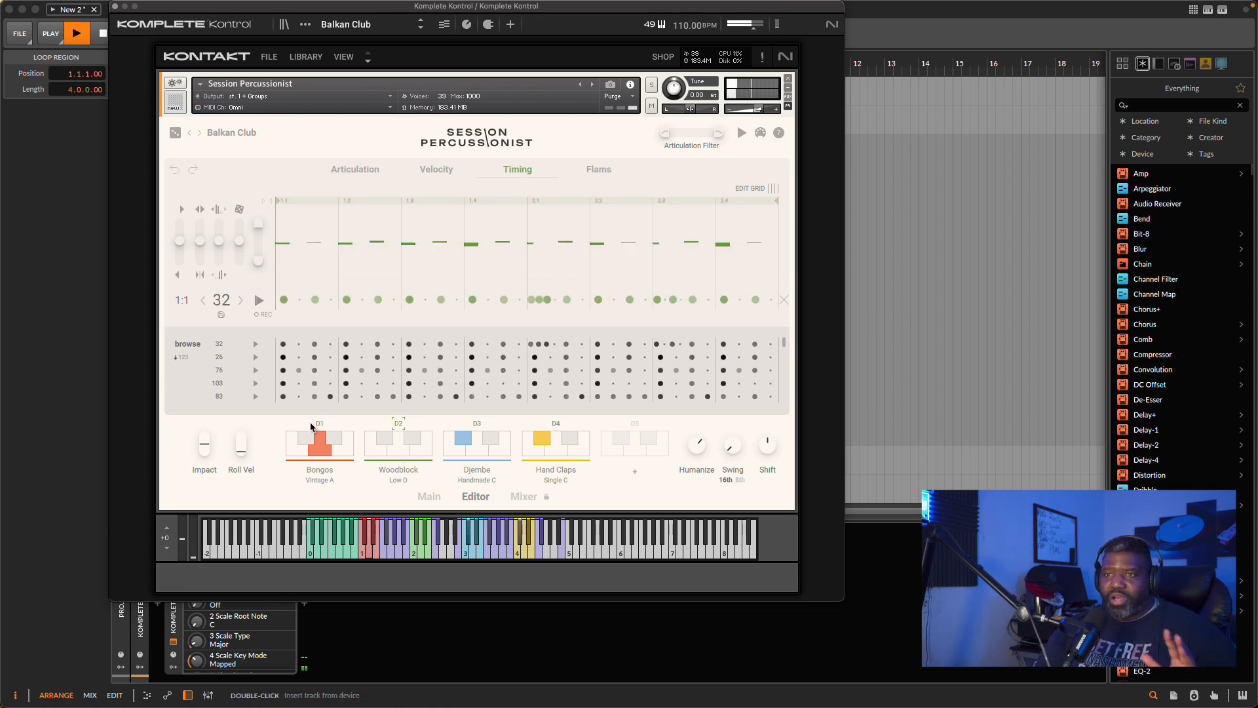
click(445, 169)
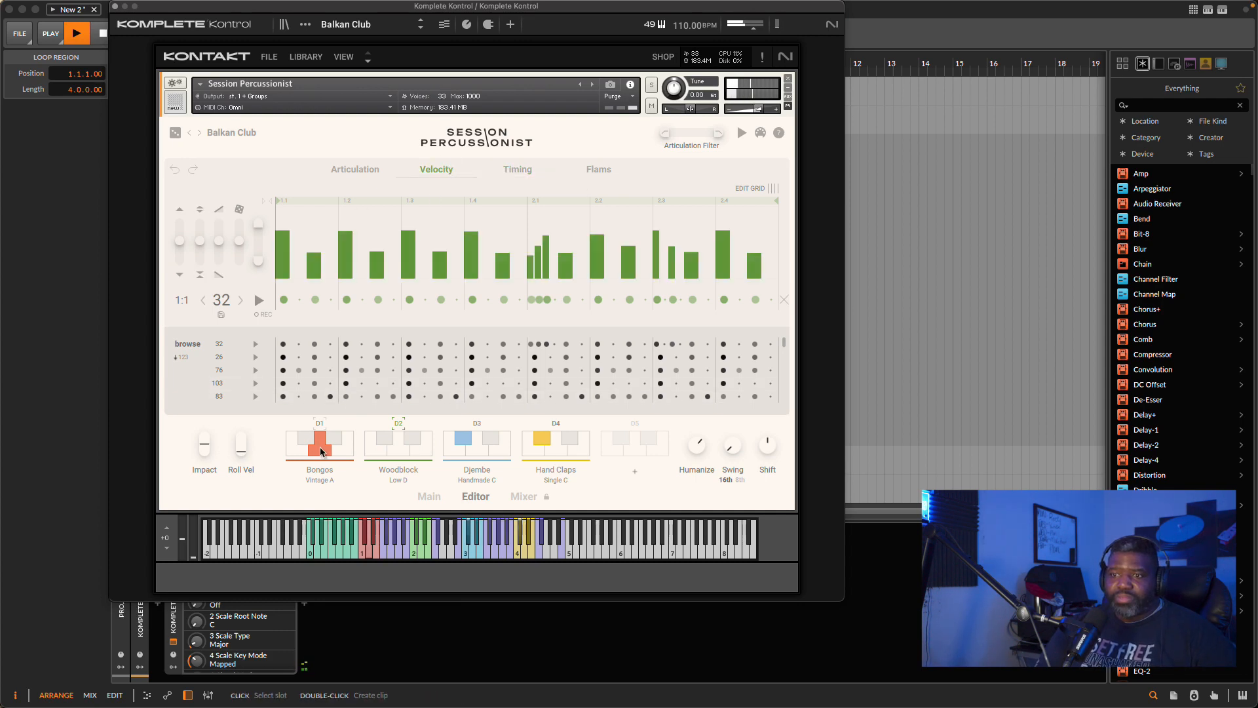
click(321, 449)
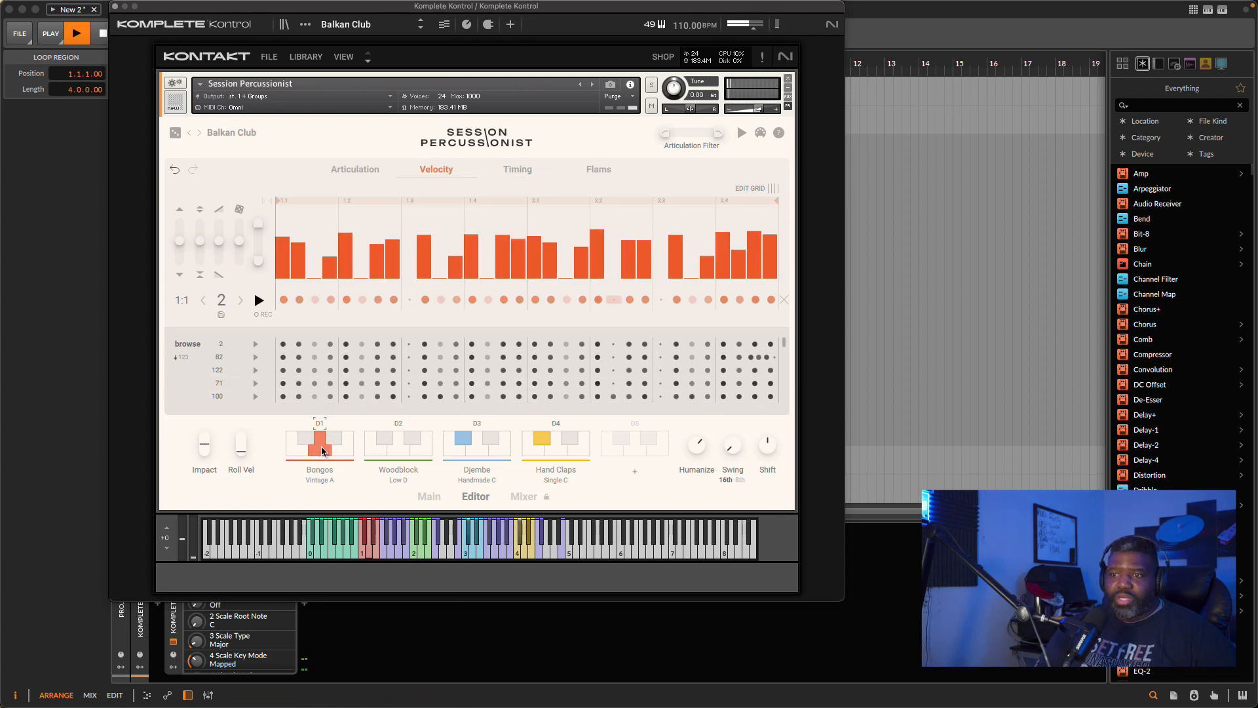
Add a single flam to the fourth bongo step and a double flam to the second, lower the flam Velocity and return to Articulation.
click(602, 170)
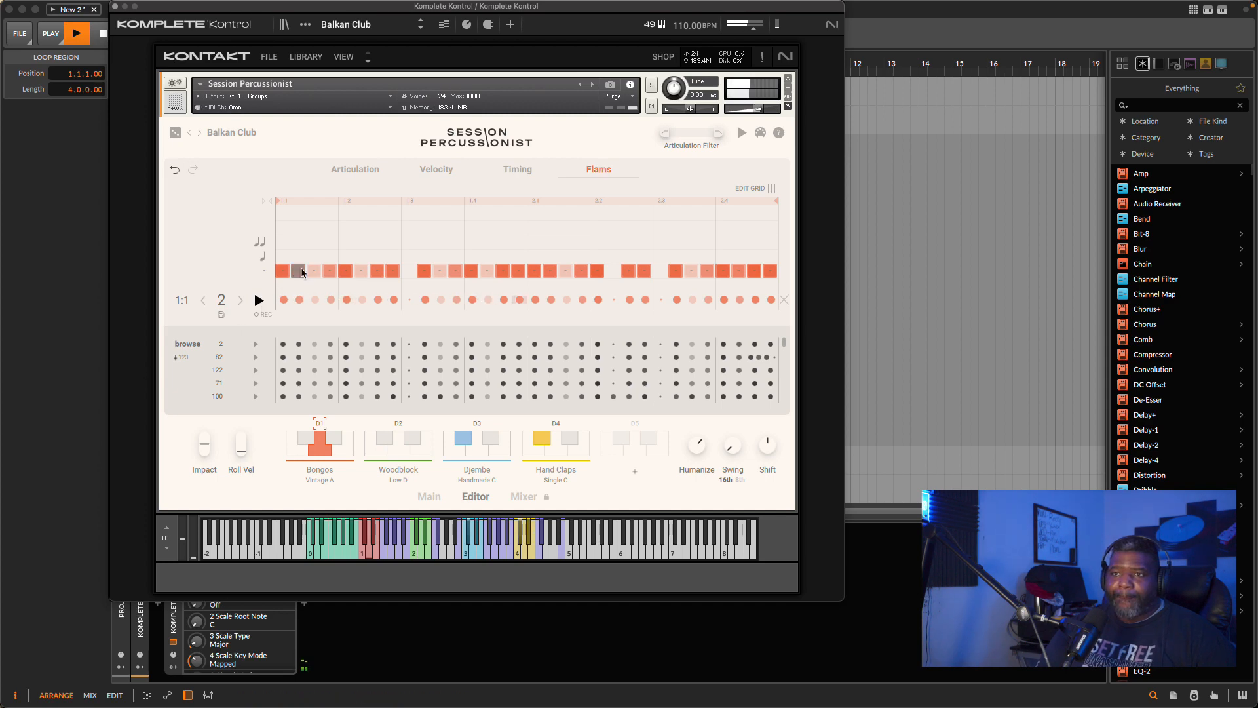
click(329, 269)
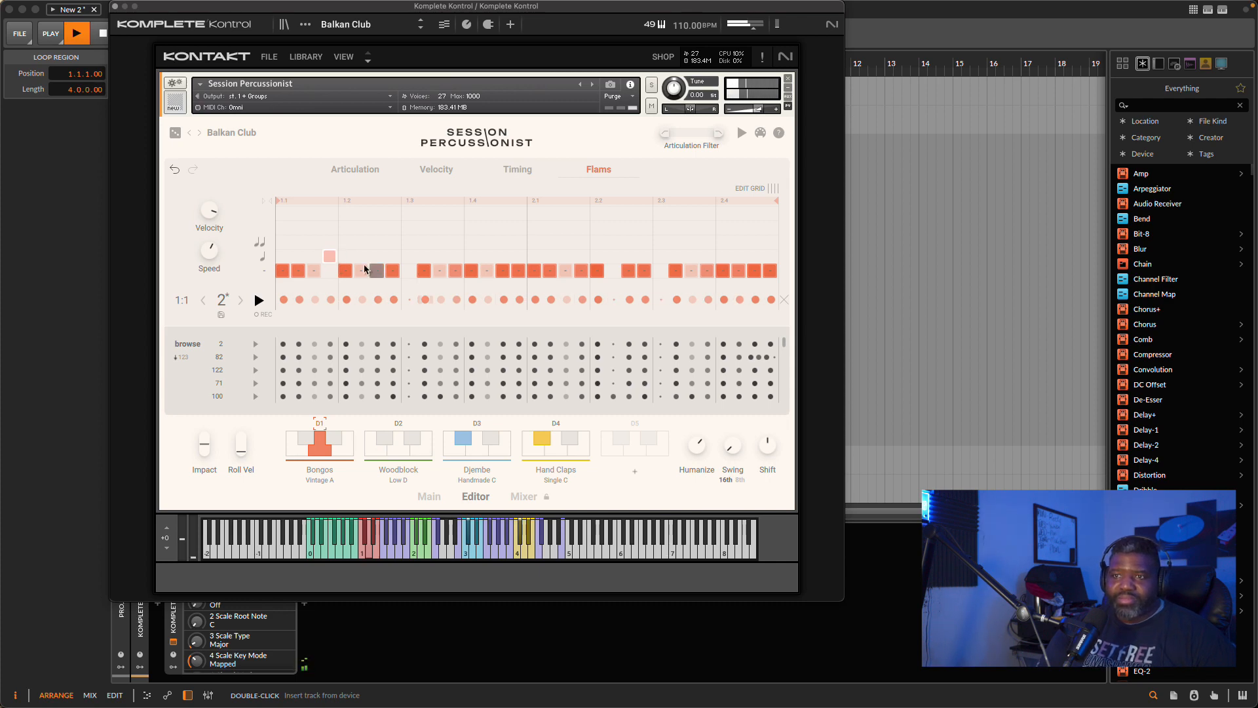
click(298, 268)
click(298, 256)
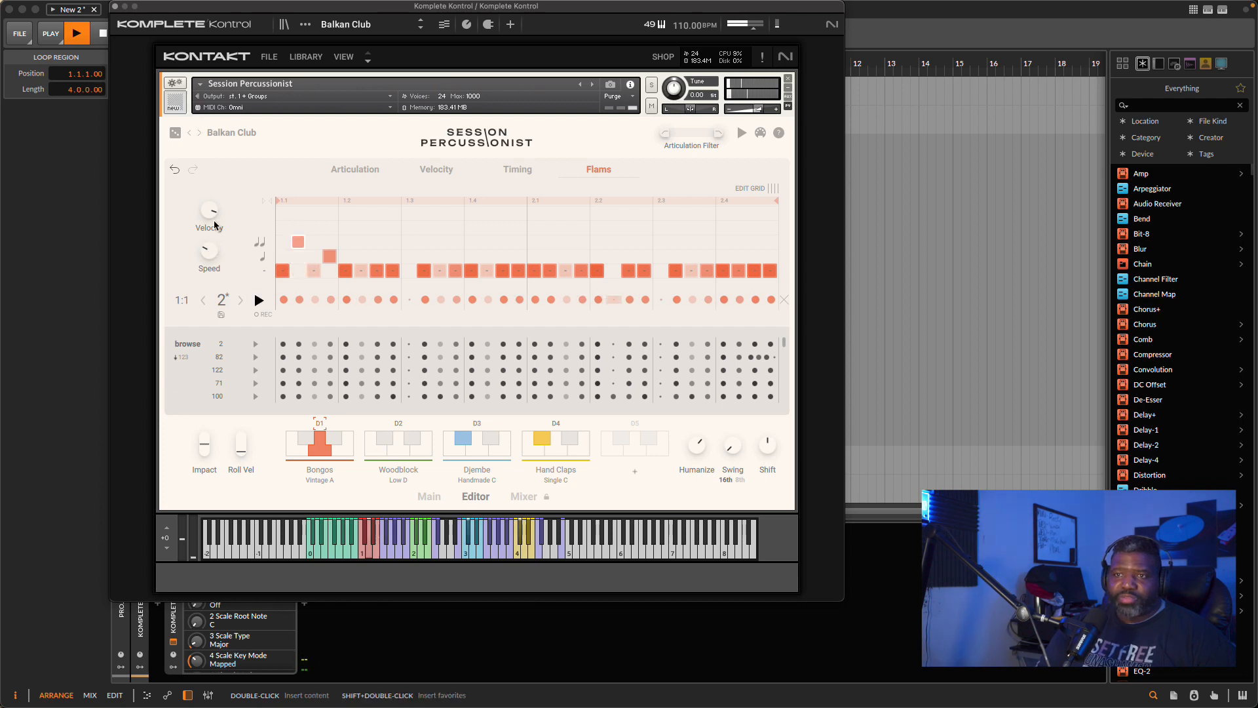
drag(214, 224, 215, 236)
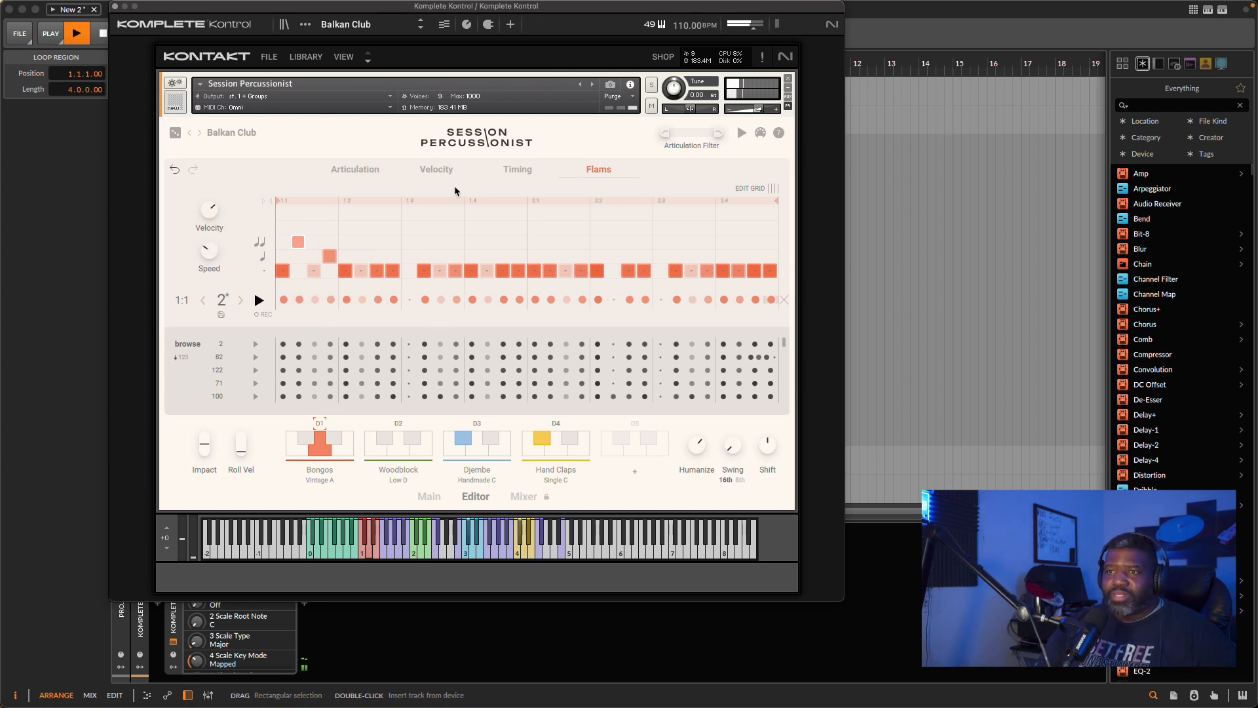
click(378, 177)
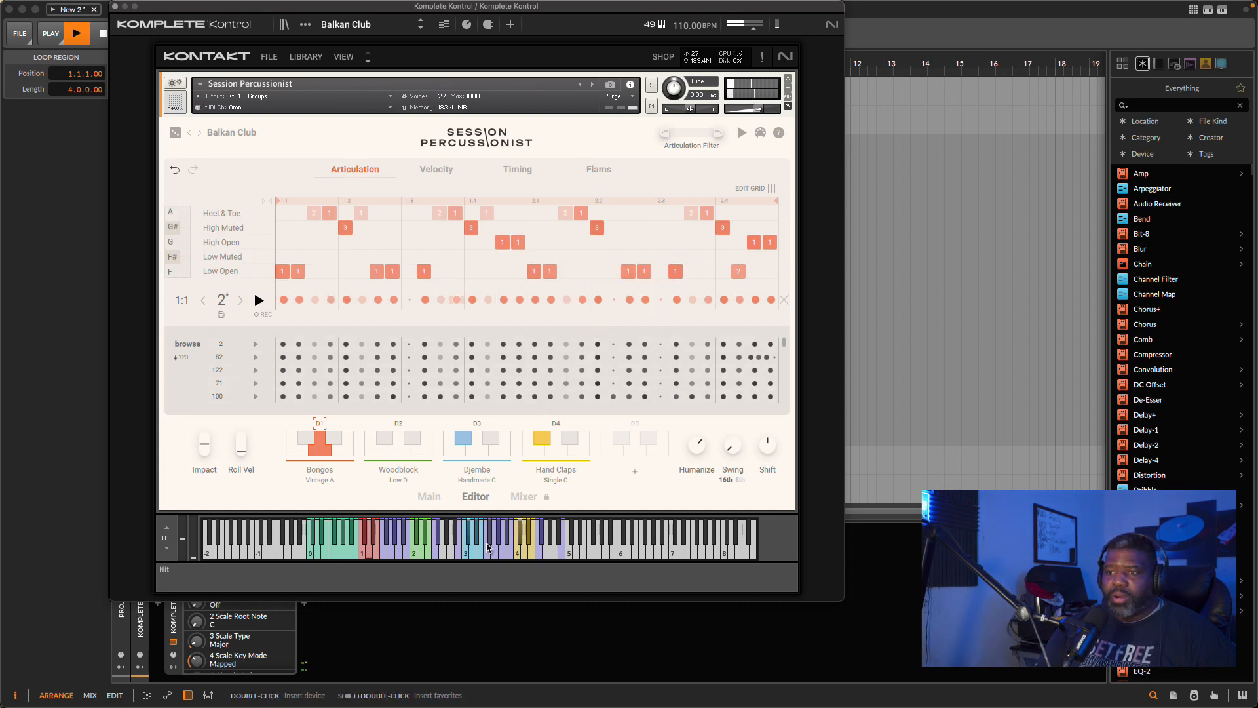
Turn off the Bongos solo in the Mixer and raise the Djembe and Hand Claps volumes slightly.
click(524, 496)
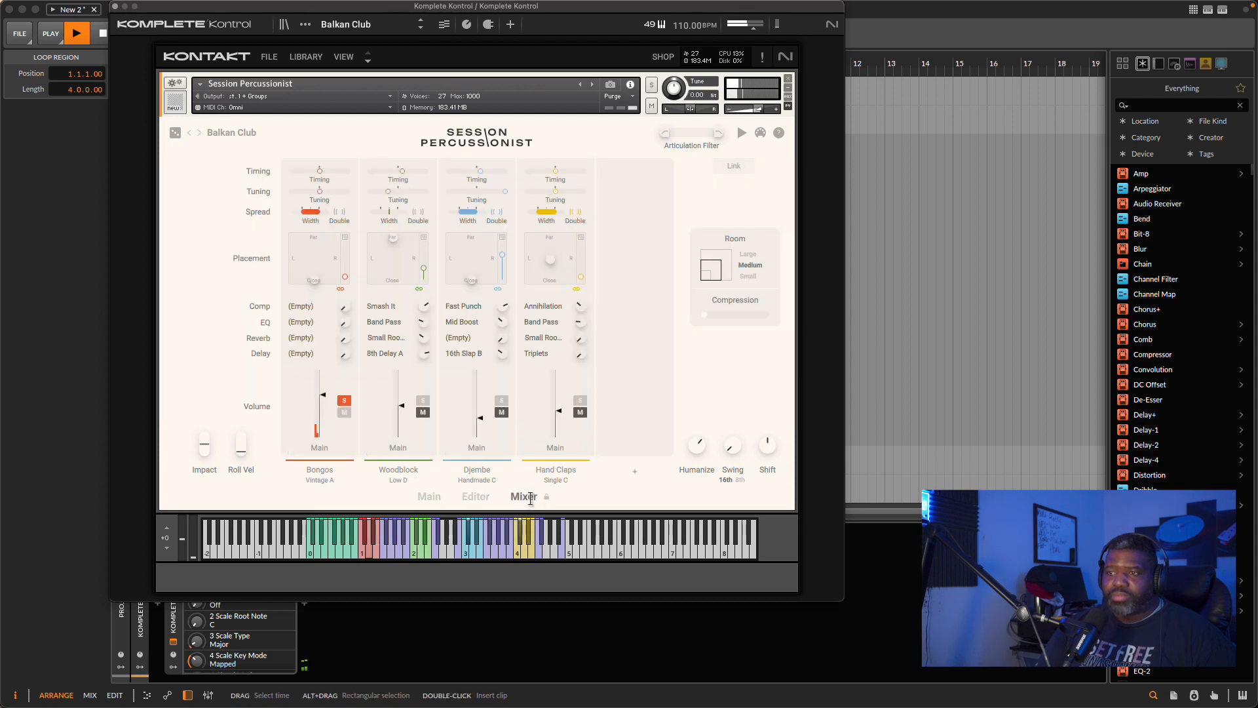
click(346, 402)
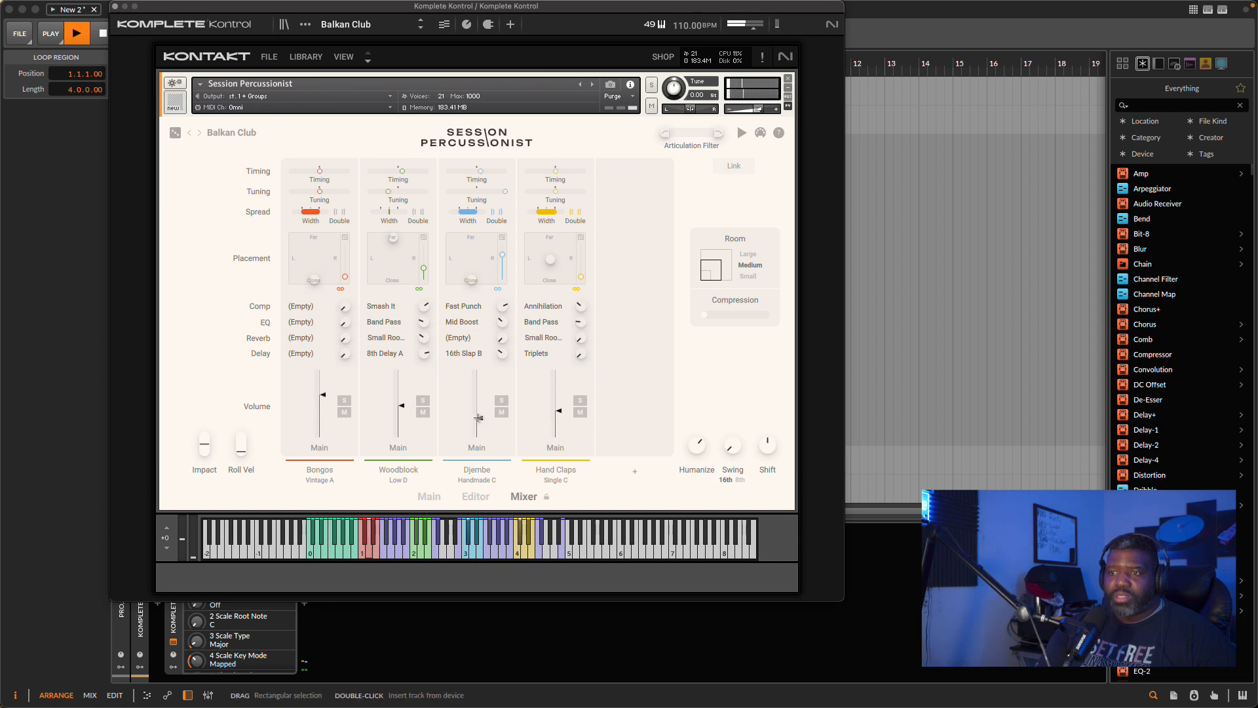
click(479, 418)
drag(478, 415, 479, 408)
click(557, 410)
drag(557, 410, 557, 405)
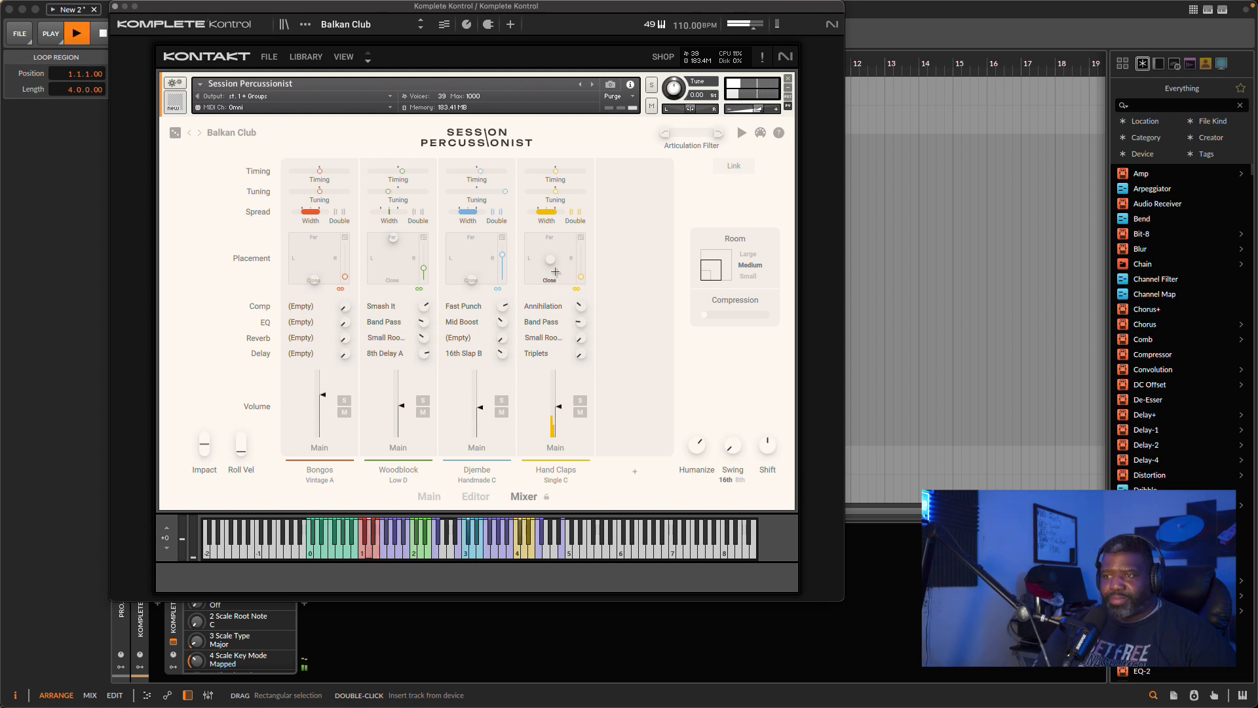
Place the Hand Claps farther back and right, the Djembe farther back and slightly left, and the Woodblock closer, adjusting their placement sliders.
drag(551, 261, 580, 274)
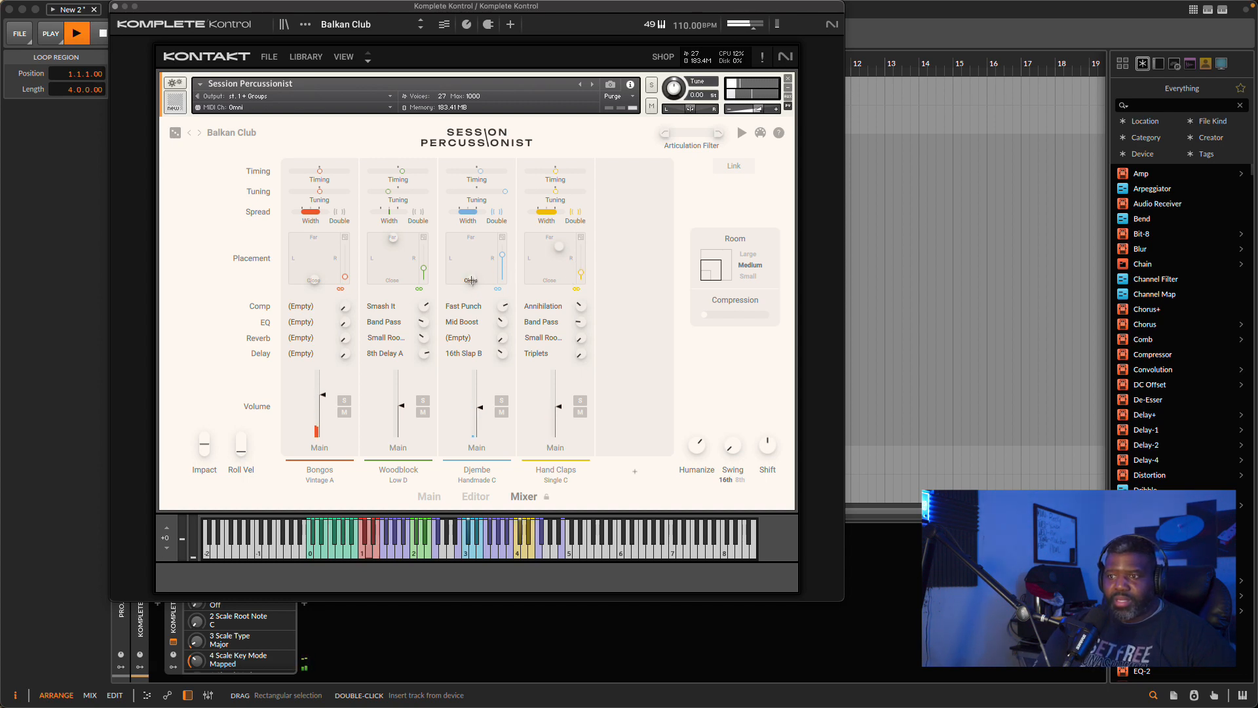
drag(471, 280, 393, 264)
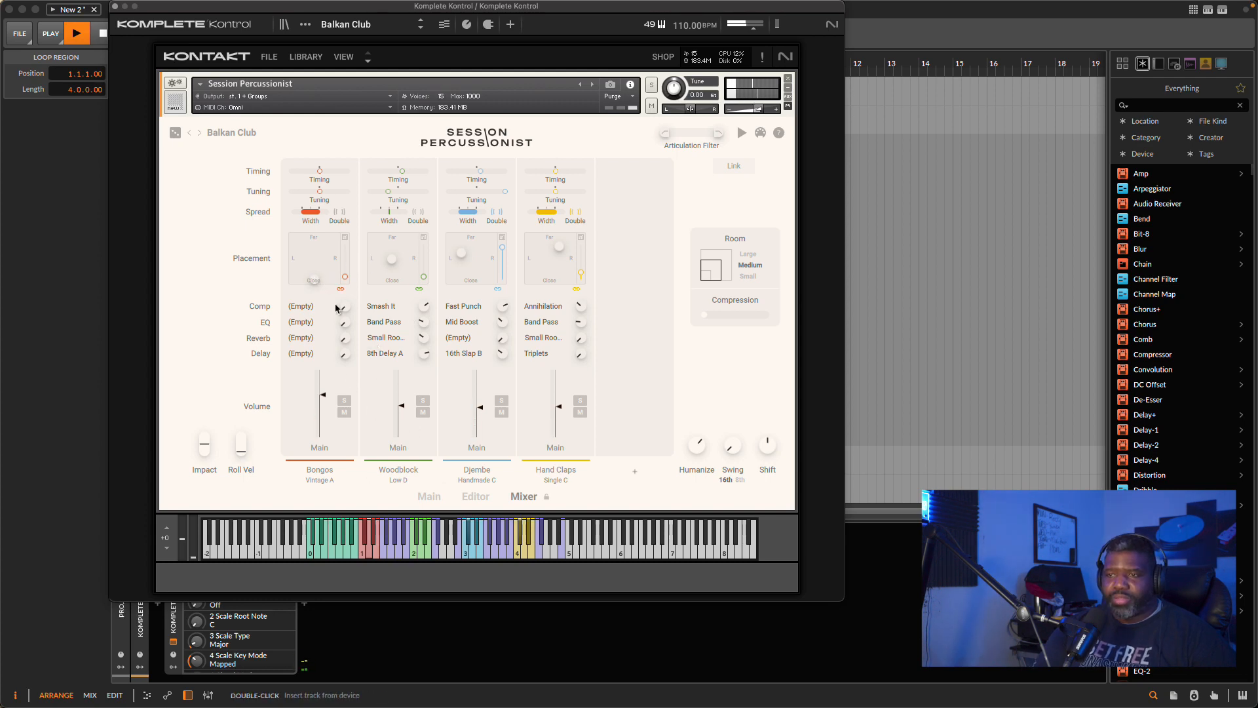
Centre the Bongos near the Close end of their placement field and try the Double spread on the Bongos and Hand Claps.
mouse_move(314, 283)
mouse_down()
mouse_move(315, 237)
mouse_move(313, 282)
mouse_up()
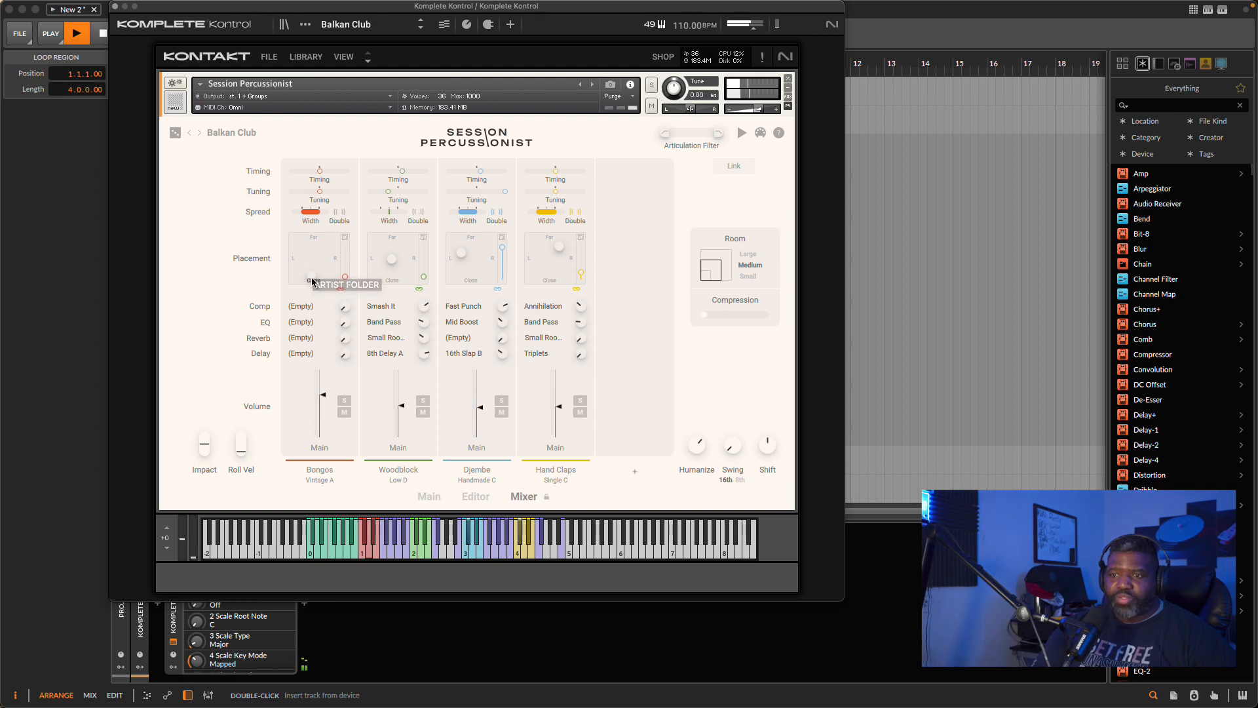
drag(311, 277, 319, 276)
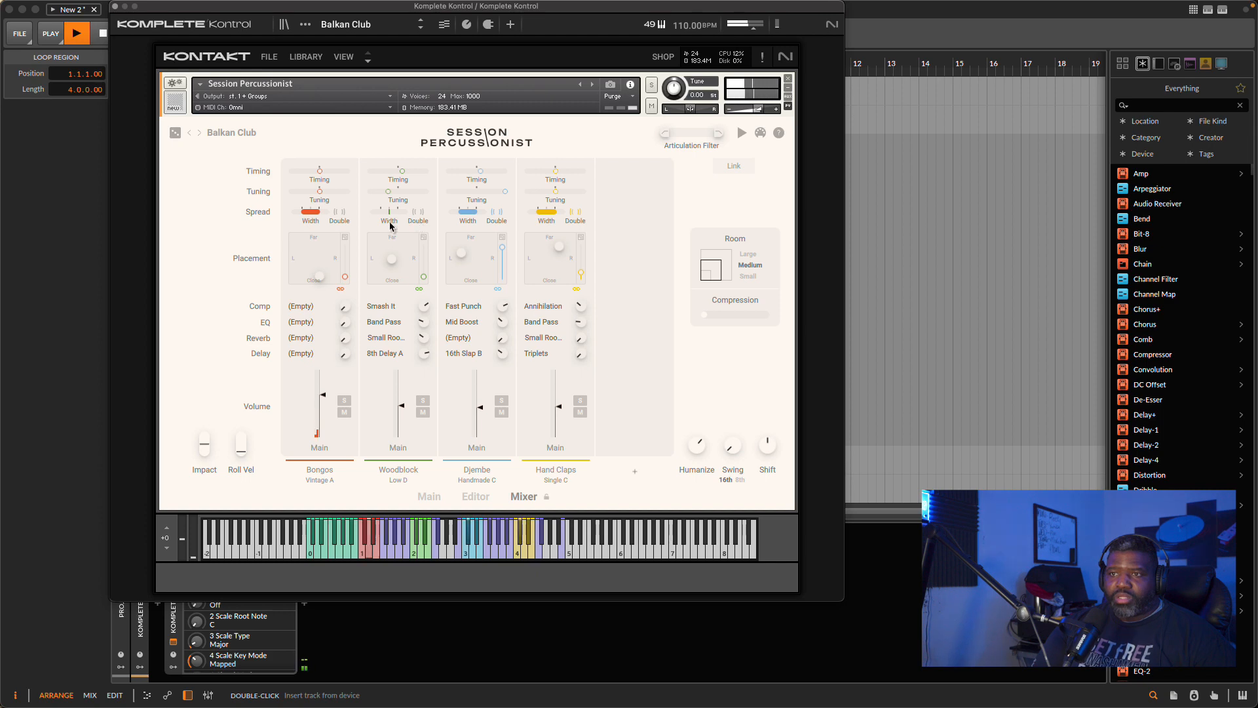
click(341, 216)
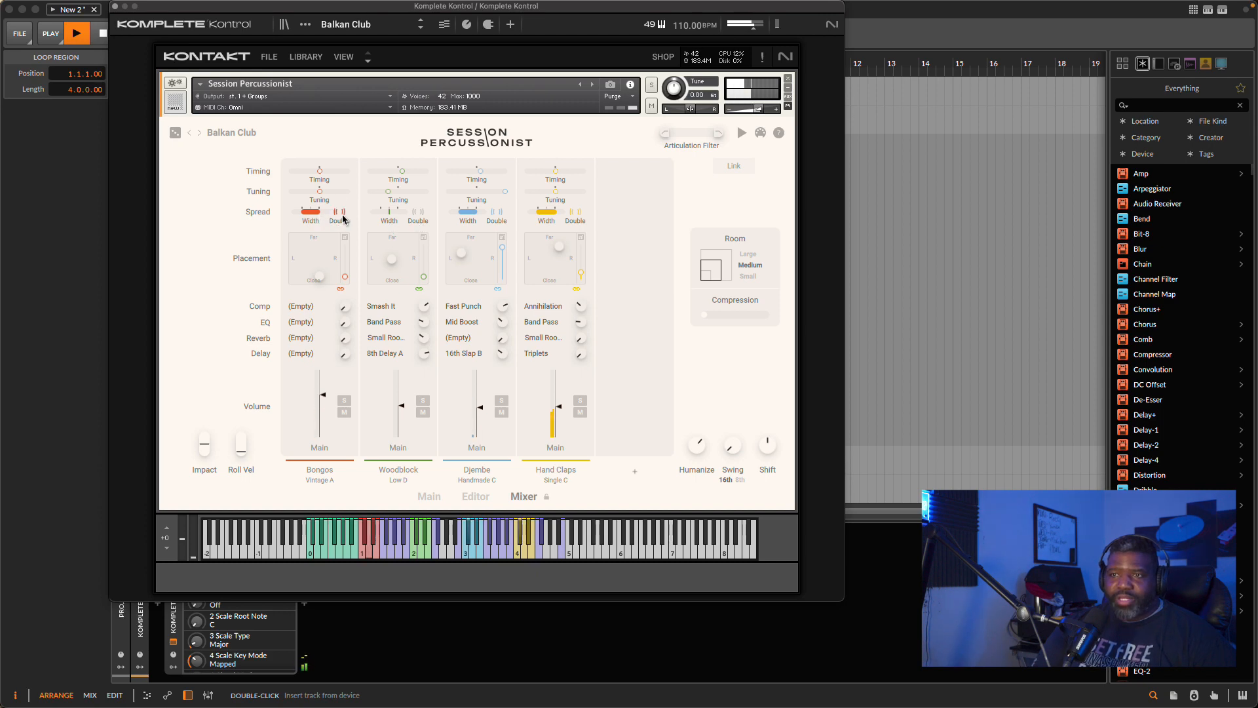
click(576, 212)
click(576, 211)
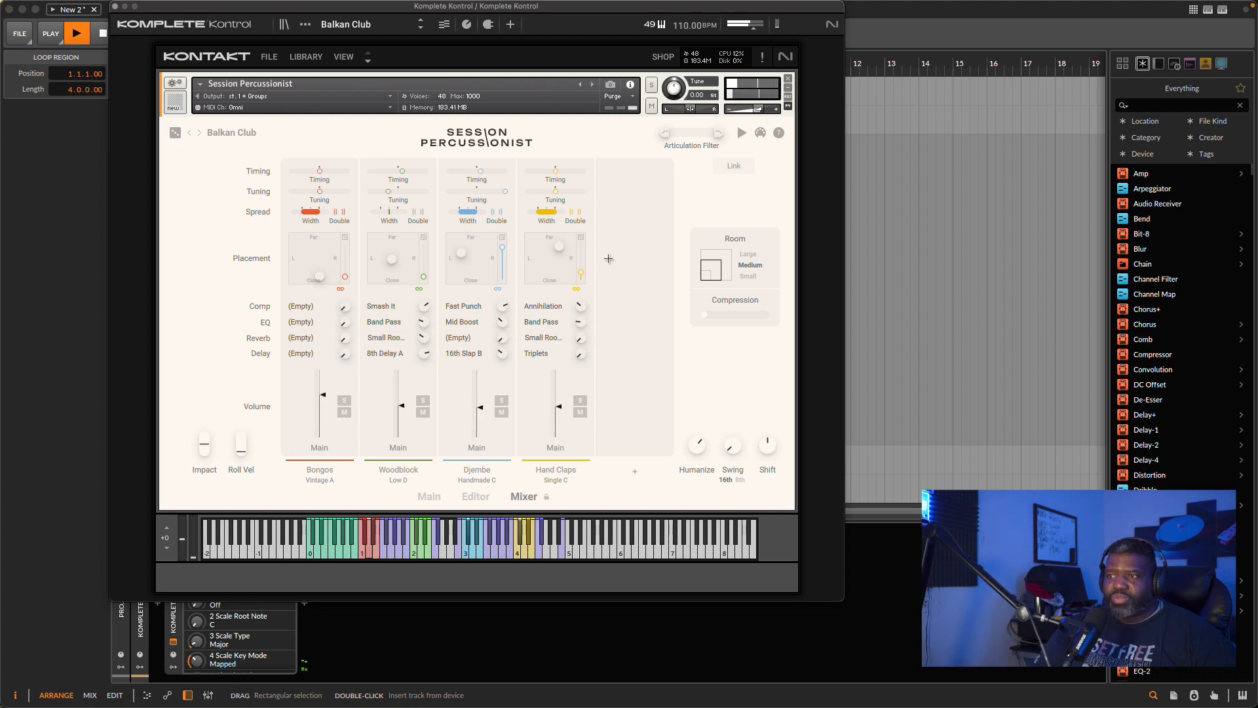
Try the Large and Small room sizes, return the Room to Medium and raise its Compression slightly.
click(748, 254)
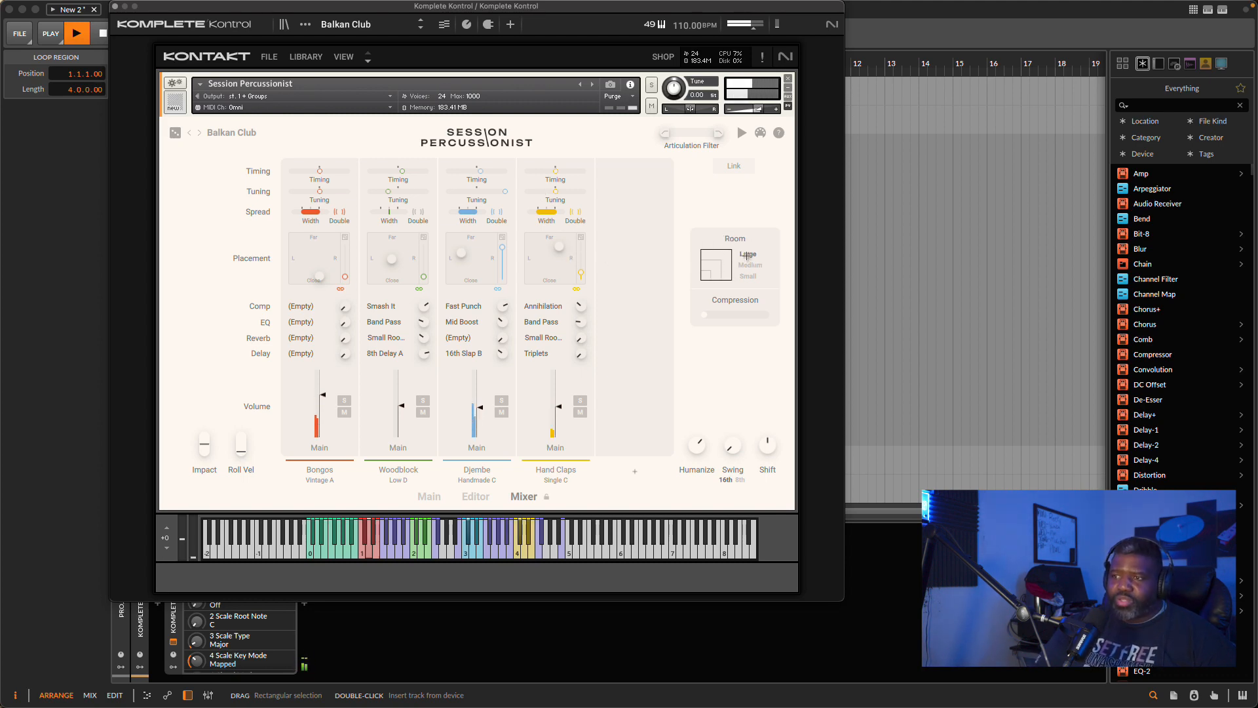
click(749, 265)
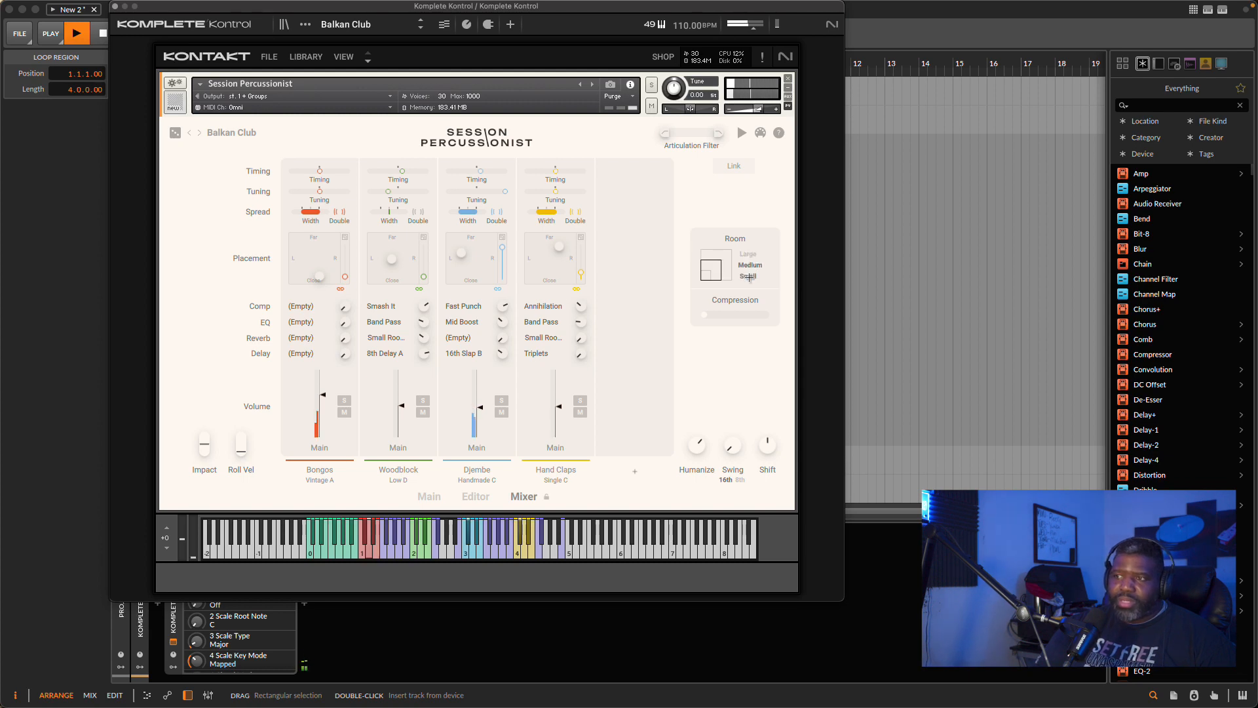
click(749, 276)
click(749, 265)
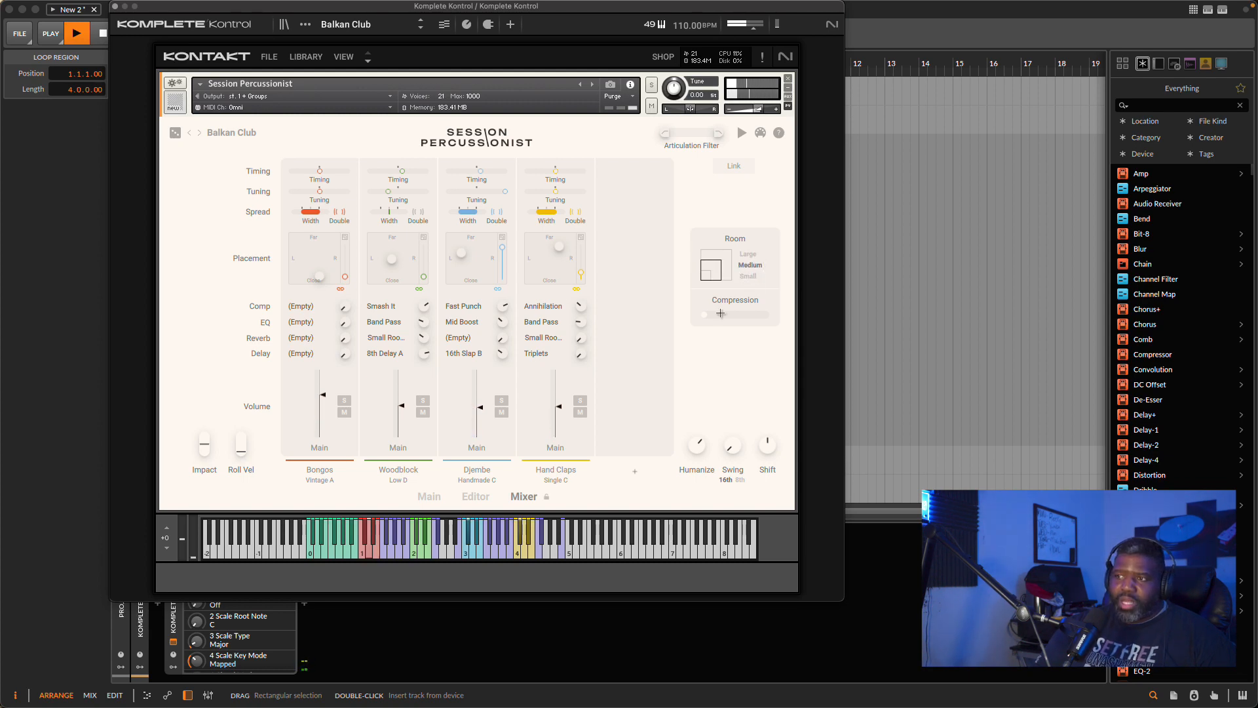
drag(704, 315, 722, 319)
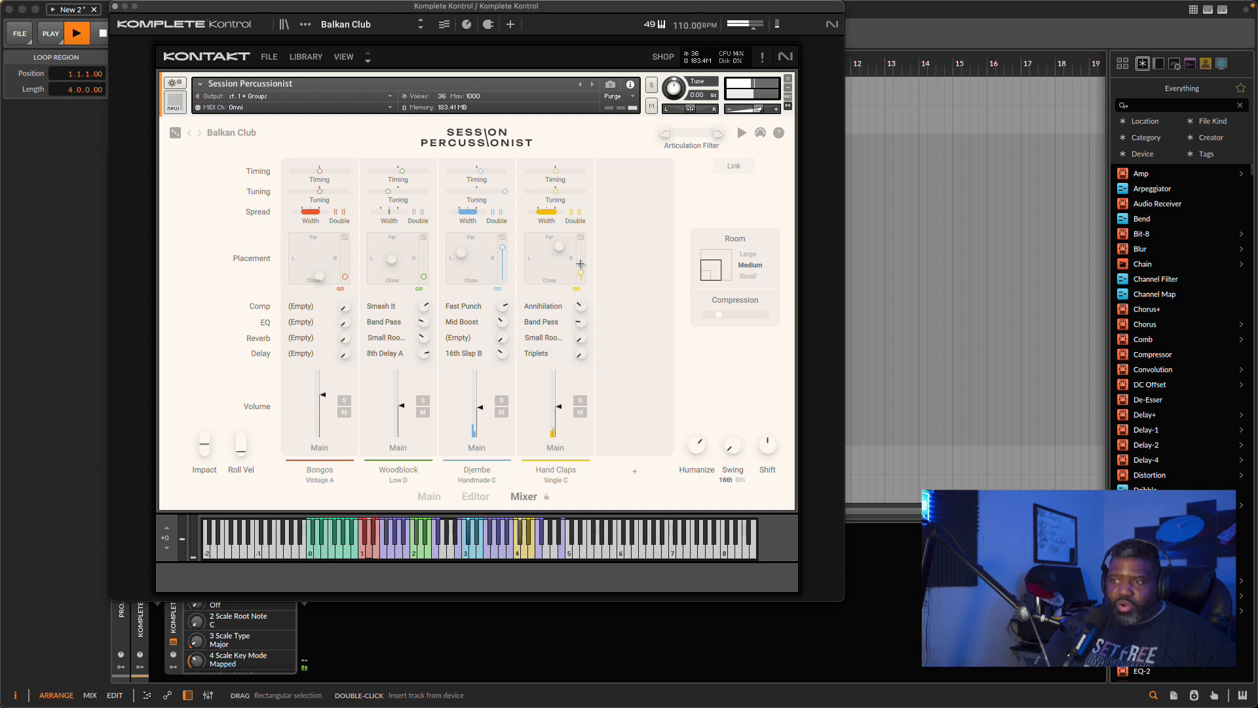
Set the Hand Claps' placement slider to about halfway while soloed, comparing room sizes and keeping Medium, and lower the Djembe's placement slider partway.
drag(580, 274, 582, 233)
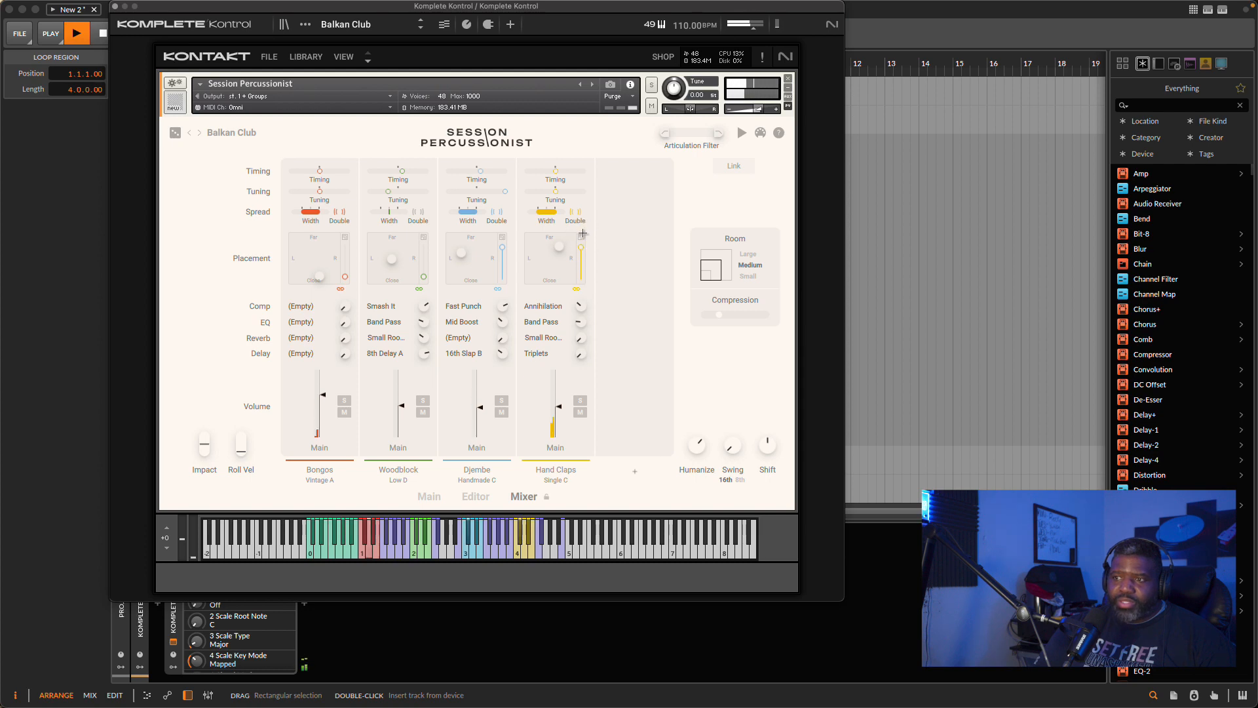
click(580, 400)
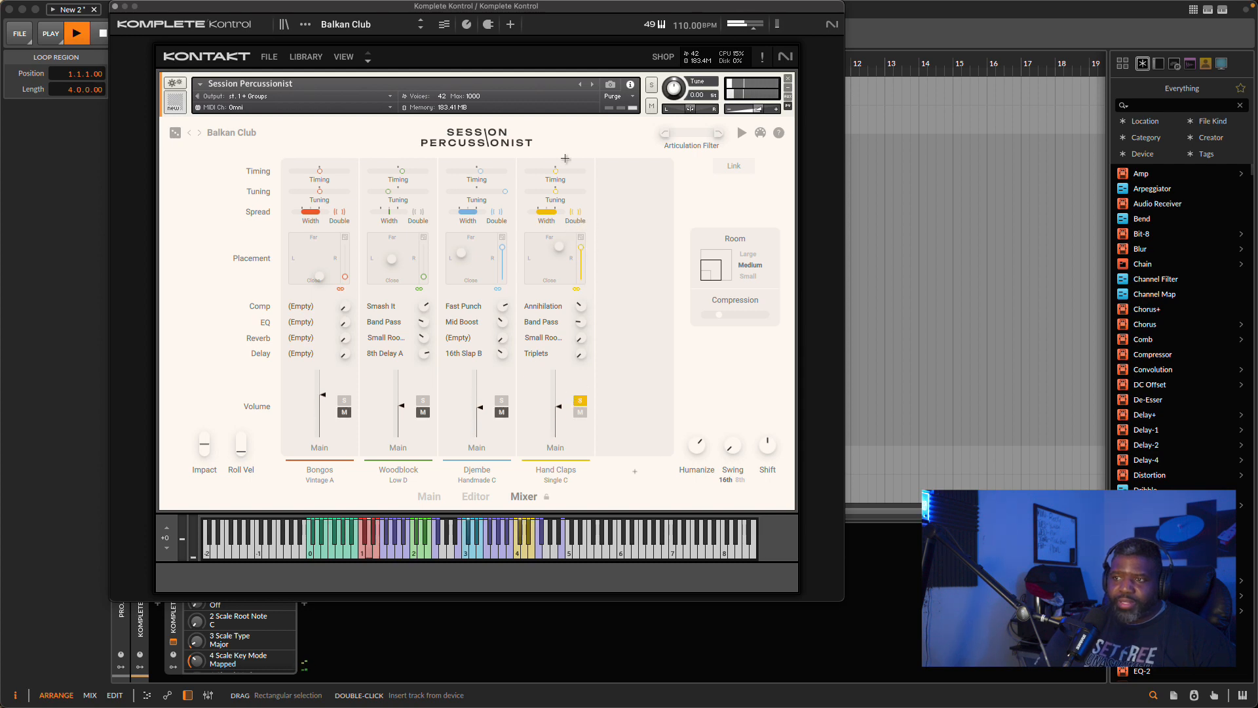
drag(580, 249, 579, 270)
click(721, 261)
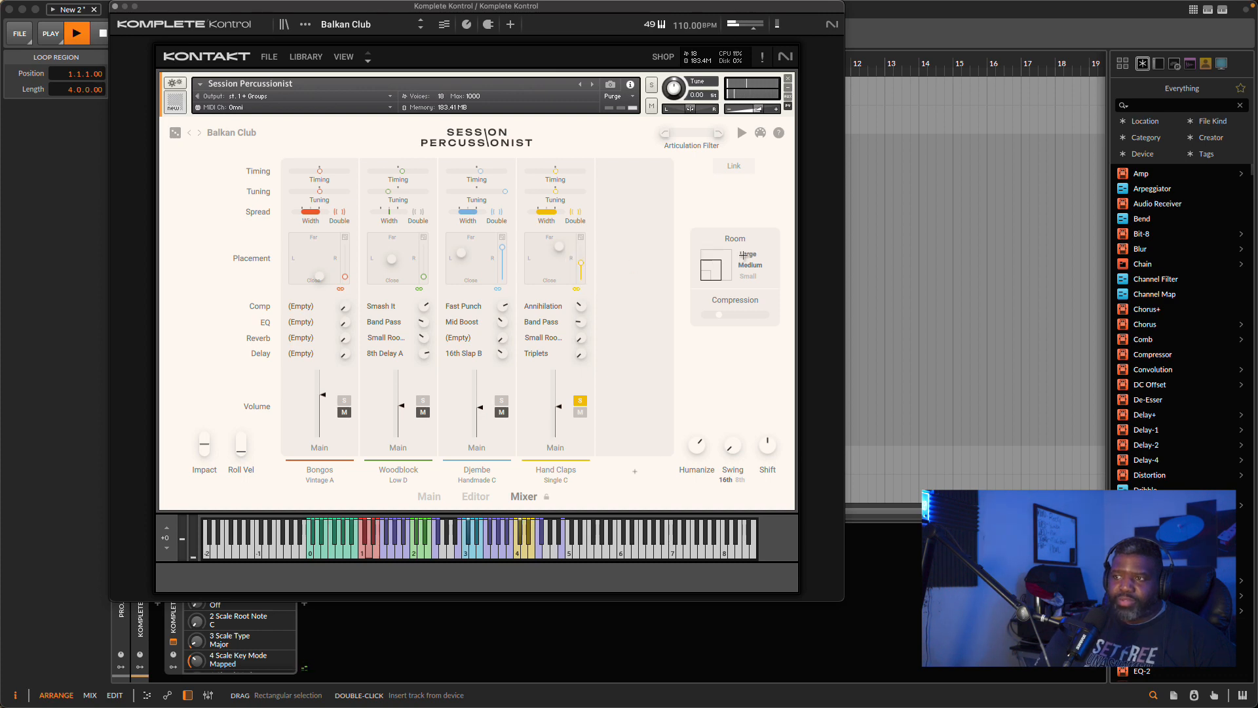
mouse_move(580, 263)
mouse_down()
mouse_move(580, 241)
mouse_move(582, 262)
mouse_up()
click(745, 266)
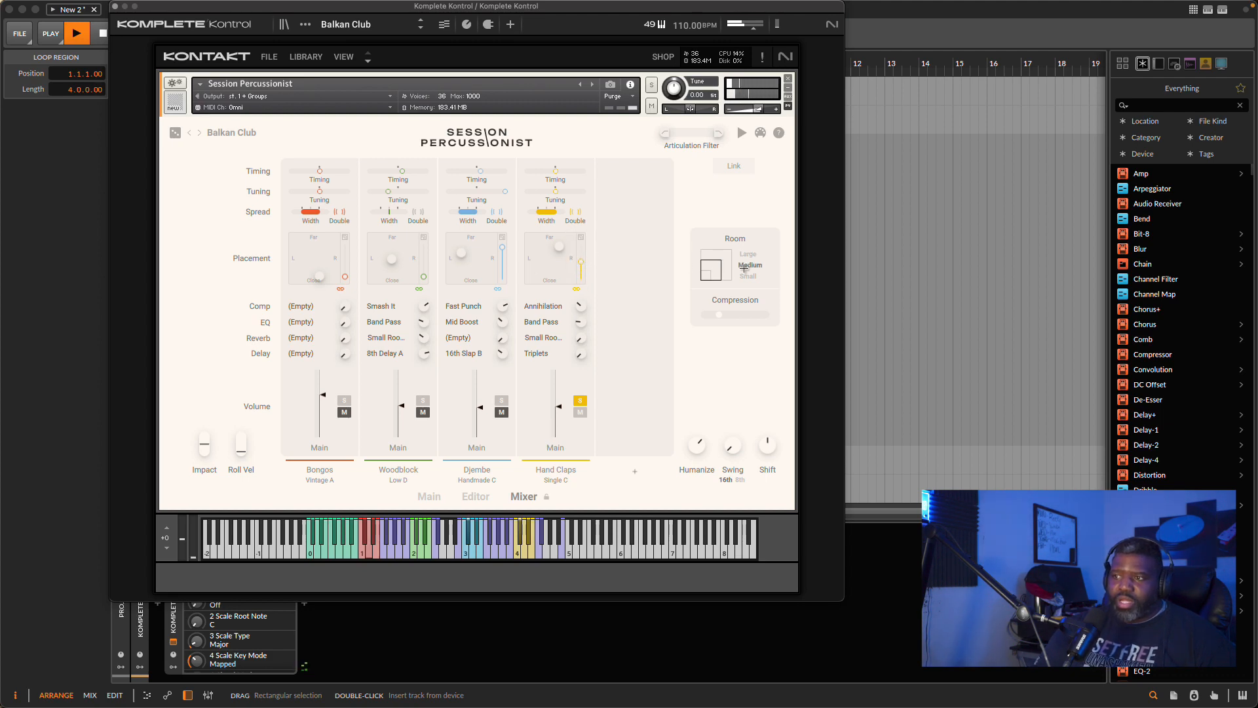
drag(581, 262, 581, 264)
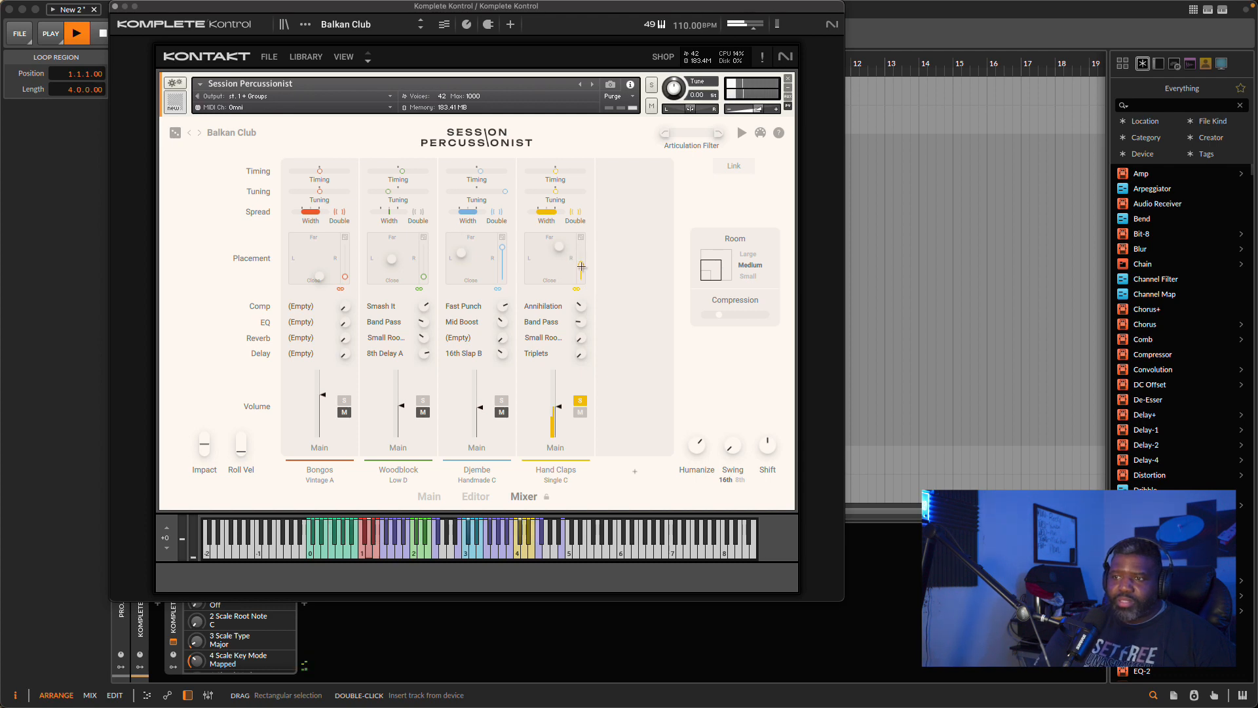
click(579, 398)
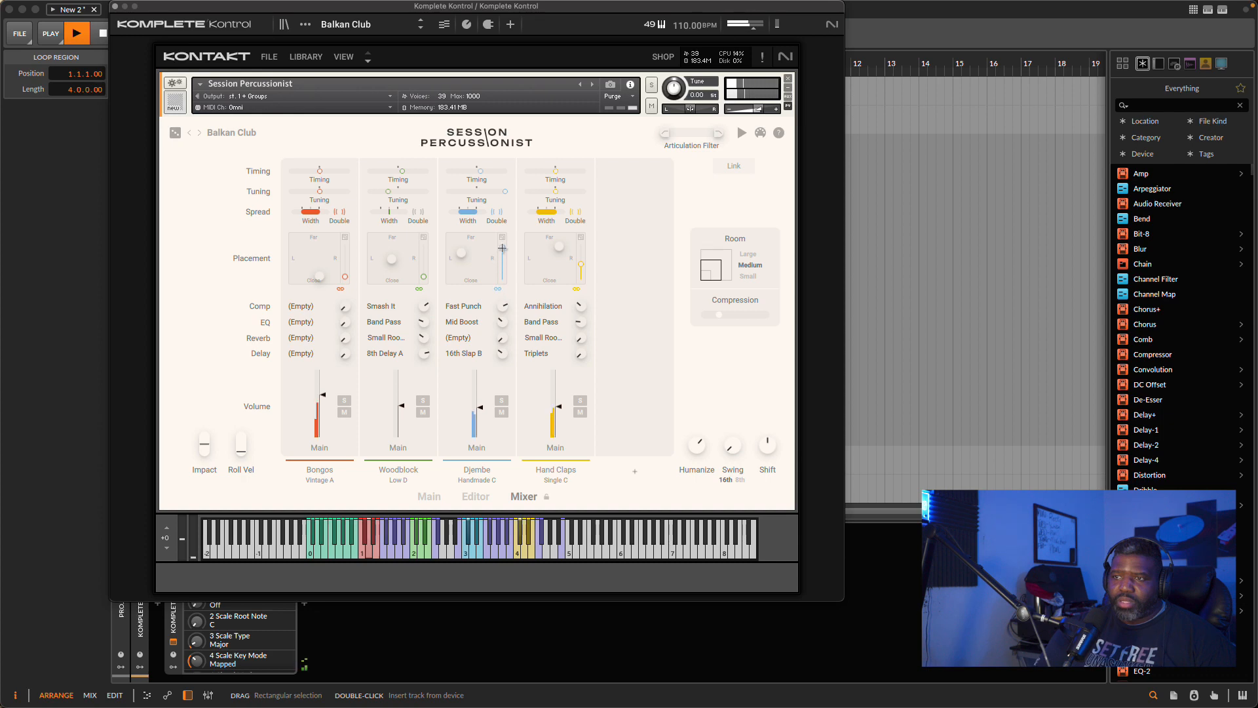
drag(502, 248, 501, 261)
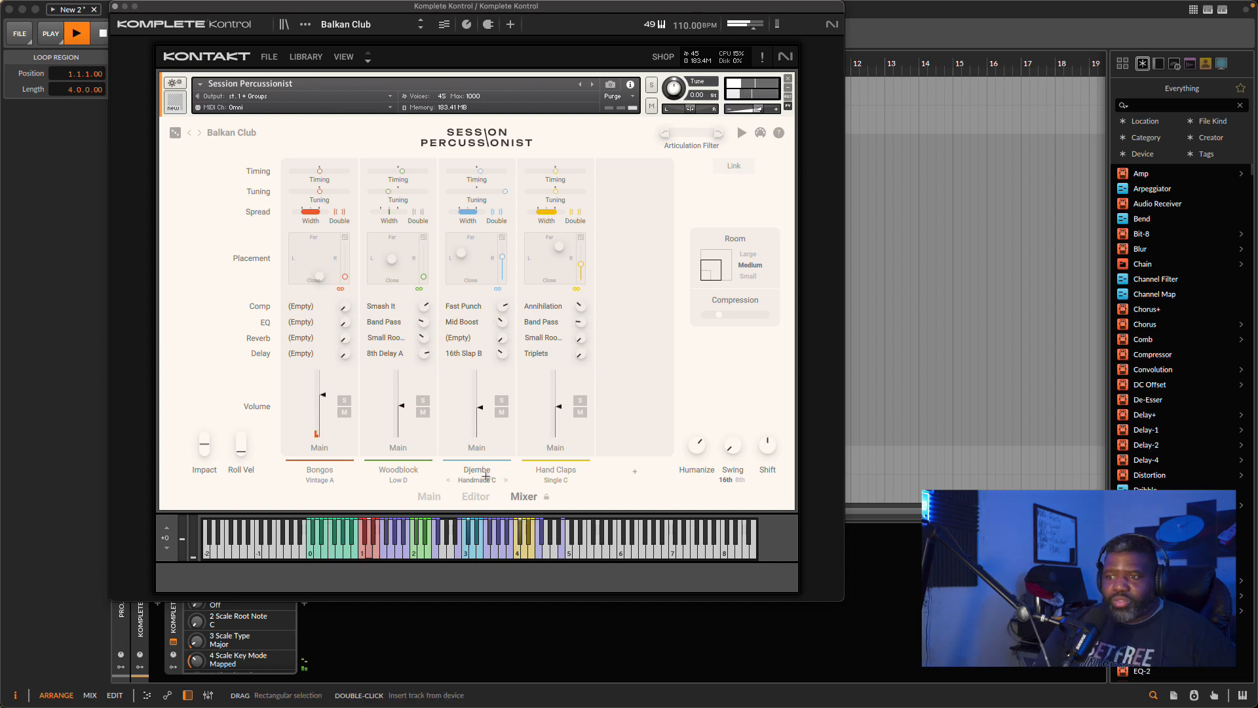
Show the Woodblock's pattern in the Editor and step it back to pattern 27.
click(476, 498)
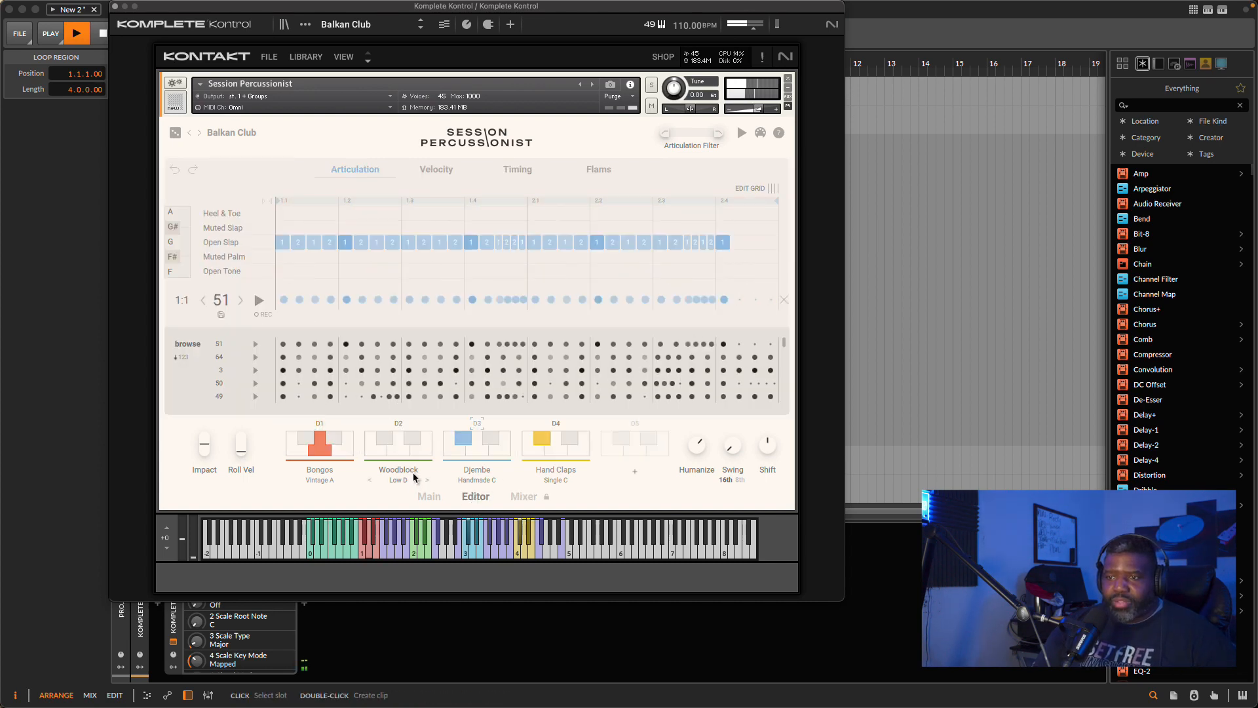
click(400, 470)
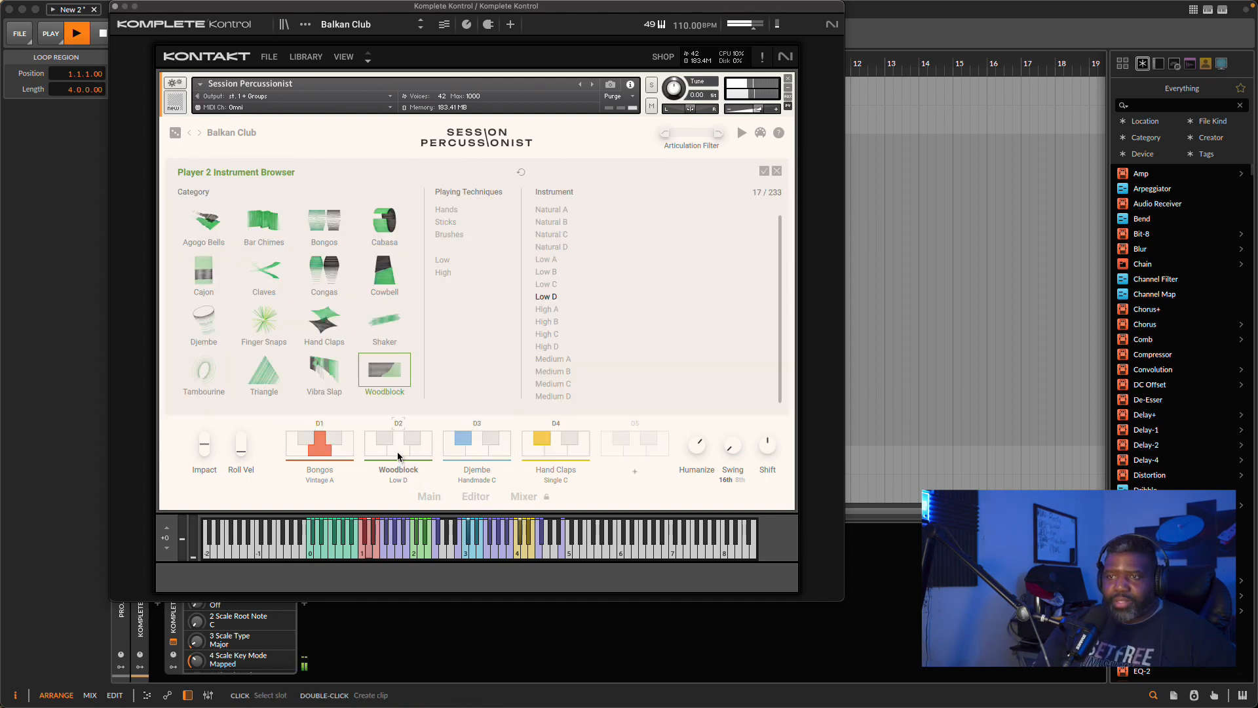
click(397, 457)
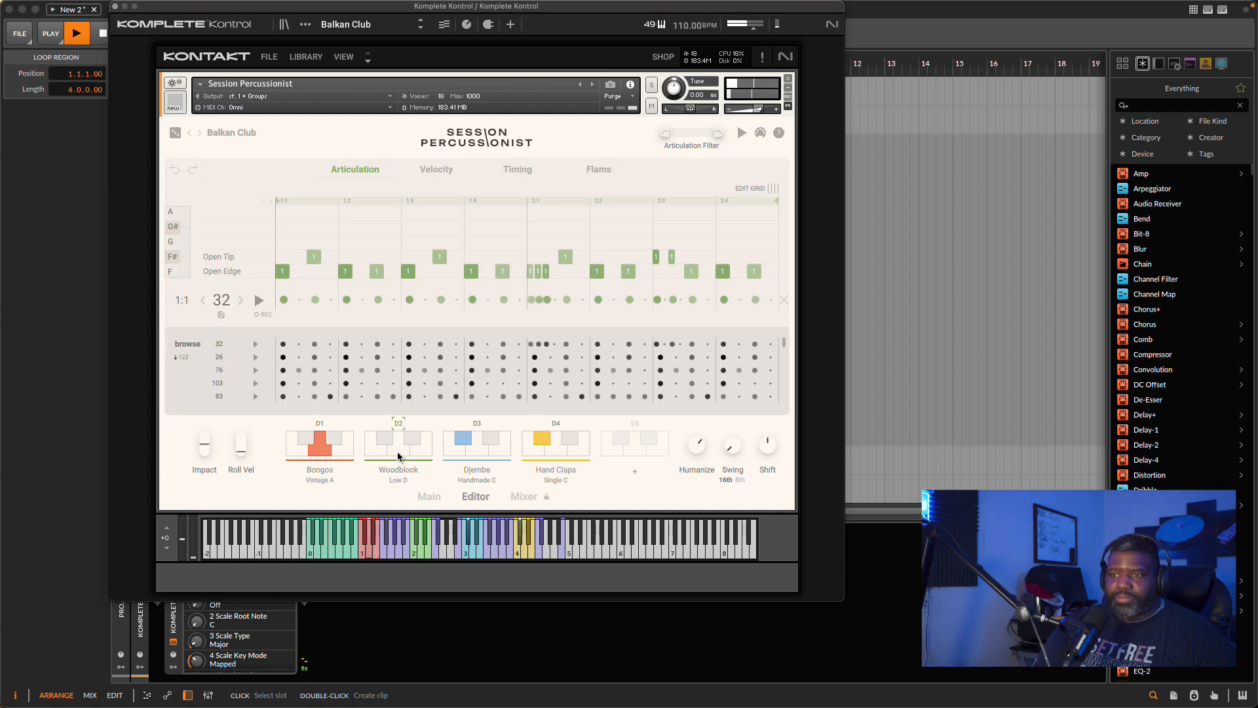
click(204, 301)
click(204, 301)
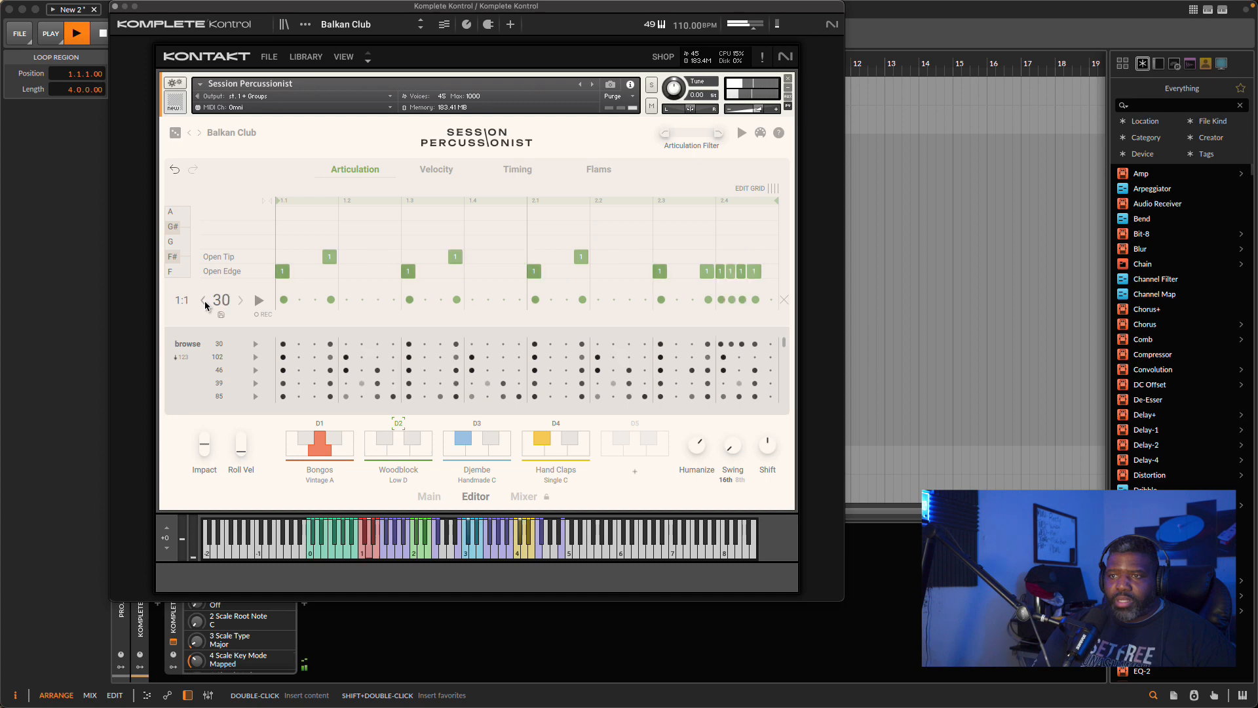
click(204, 301)
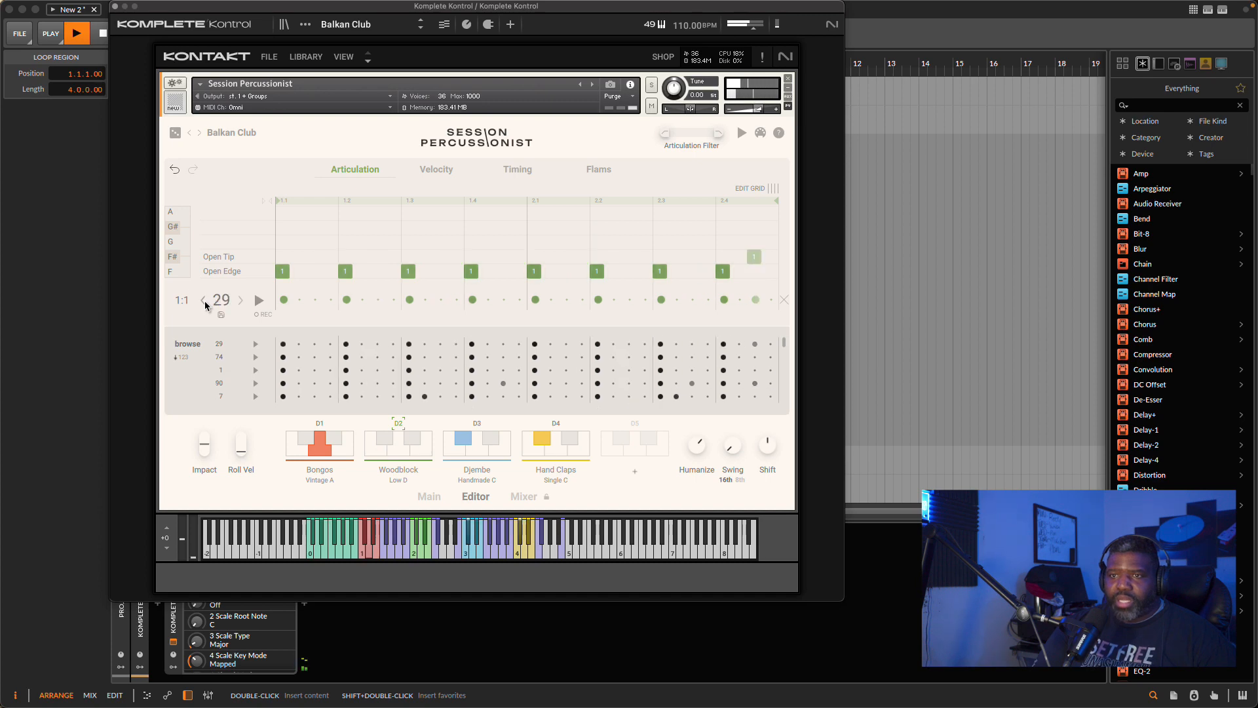
click(204, 300)
click(203, 301)
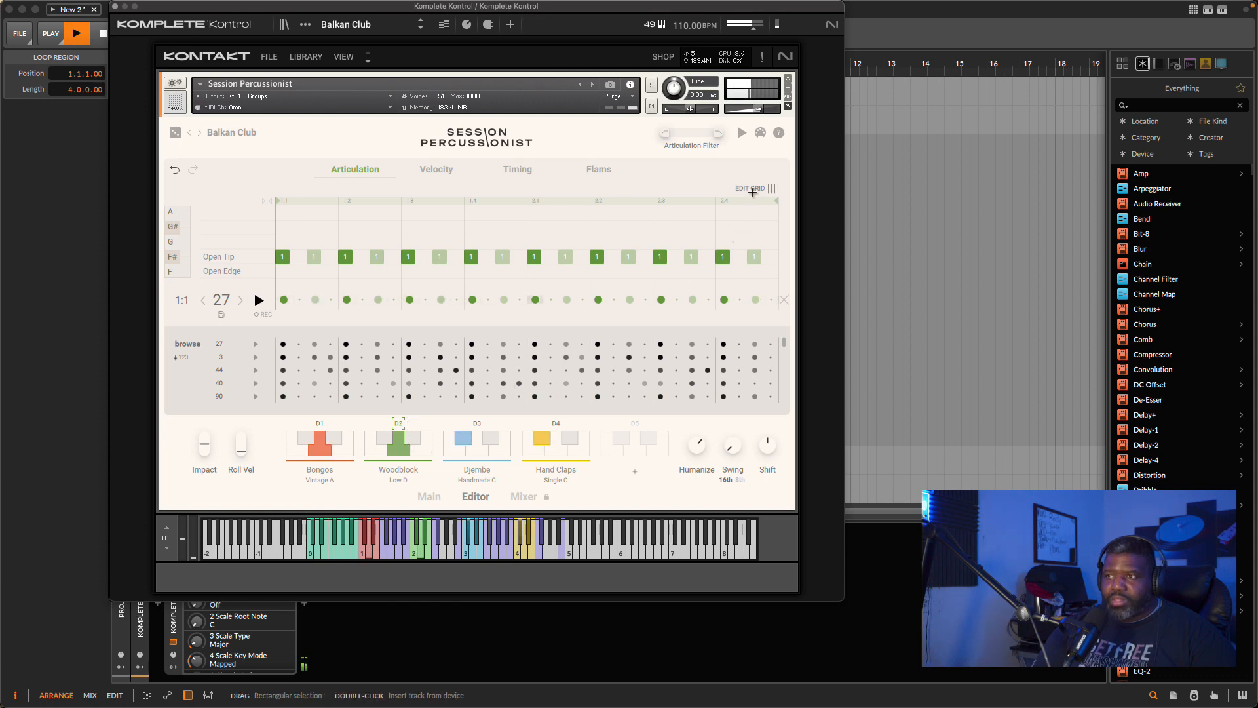
Edit the Woodblock grid with fewer divisions at beat 1.2 and more at 1.3, adding an Open Tip hit at 1.3 and an Open Edge hit after 1.4.
click(753, 191)
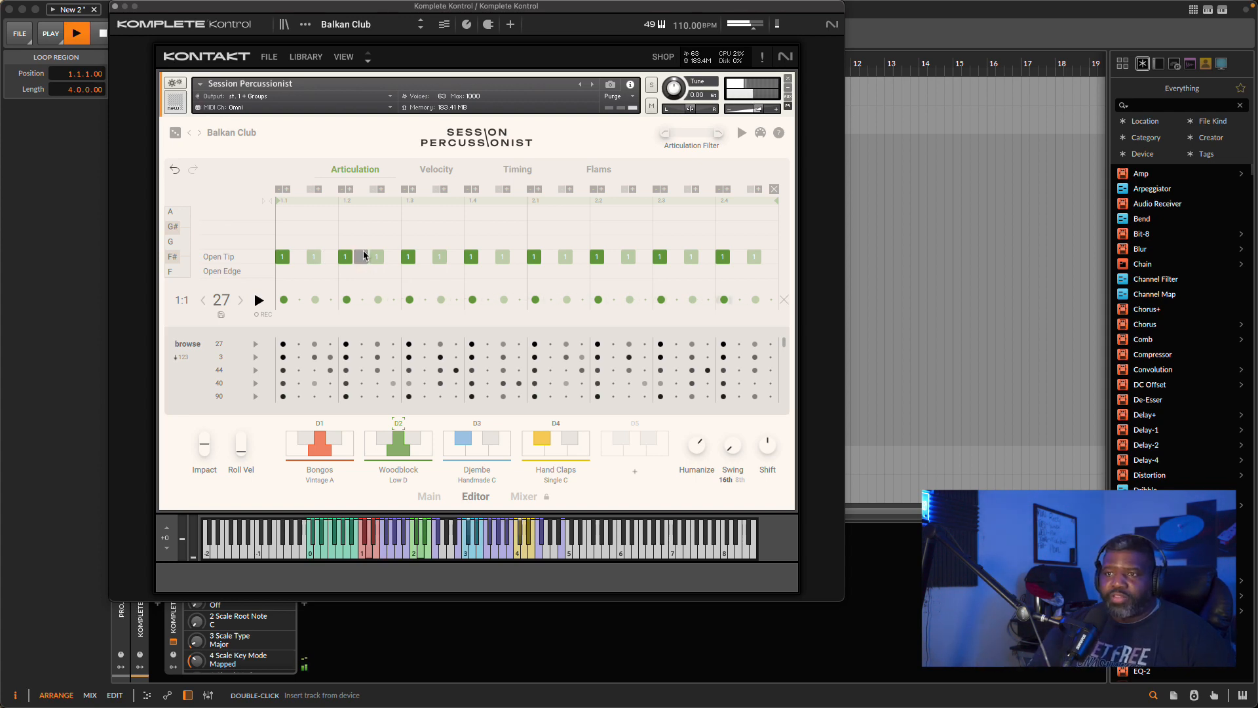
click(341, 189)
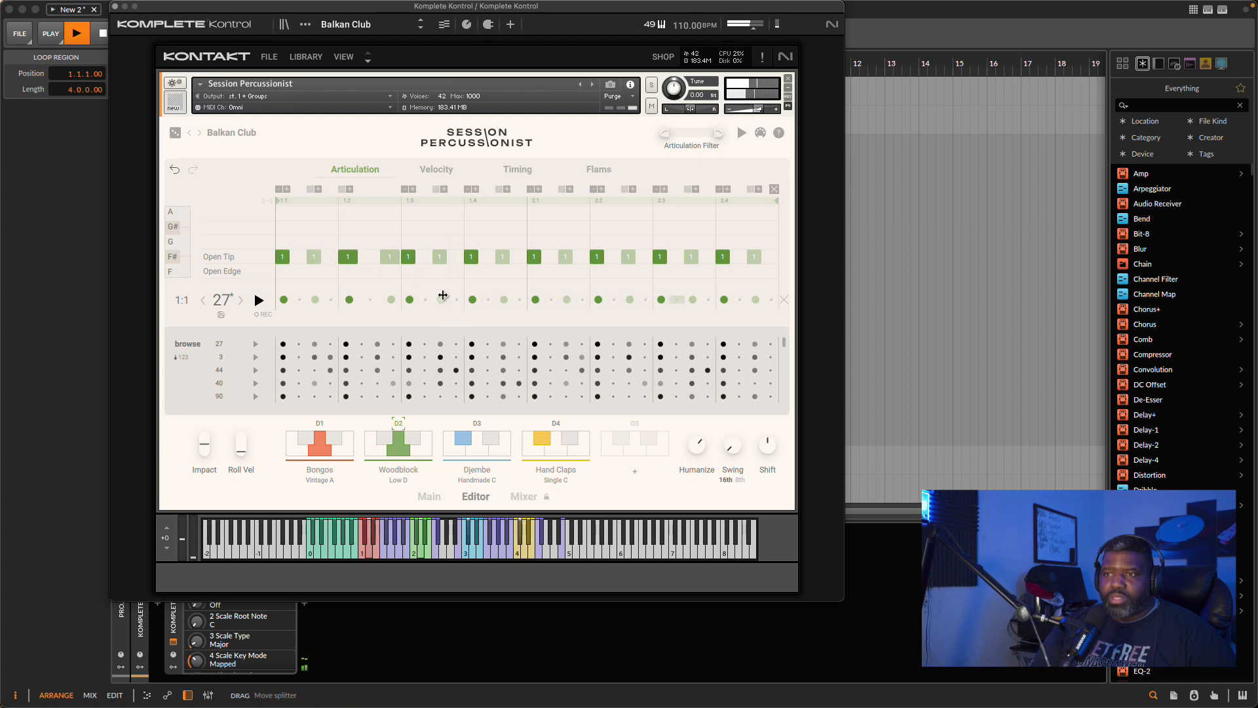
click(413, 189)
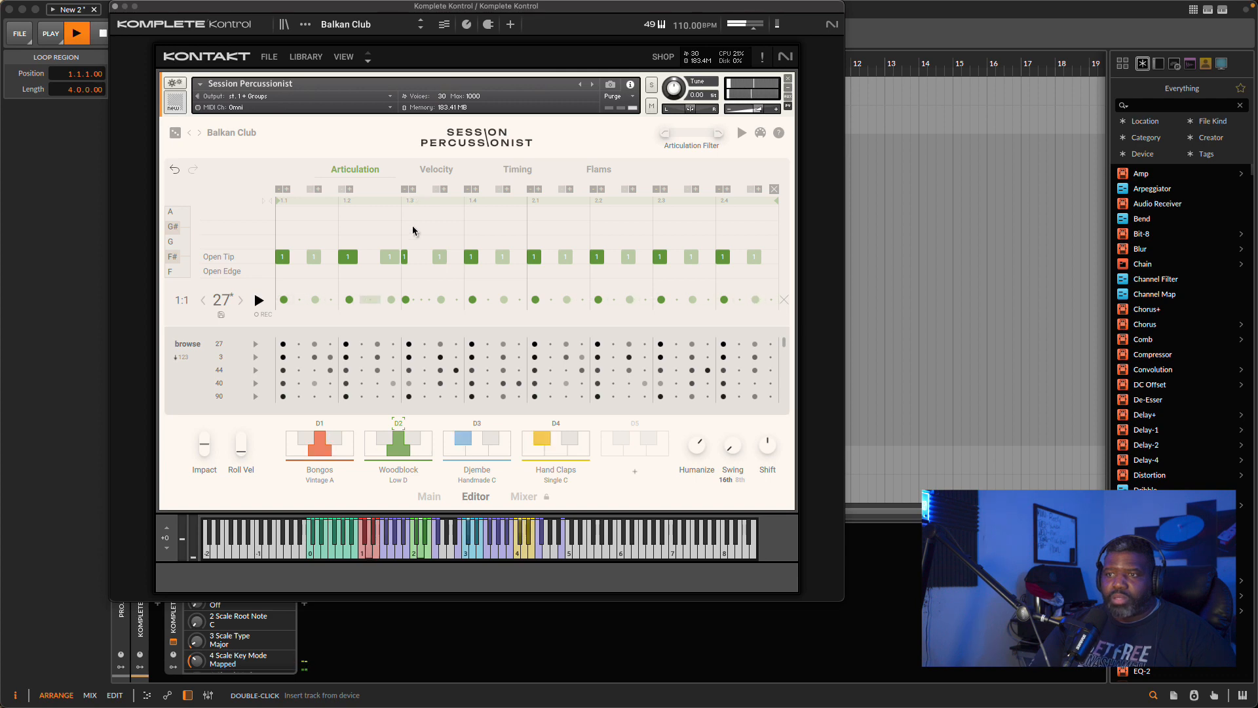
click(411, 257)
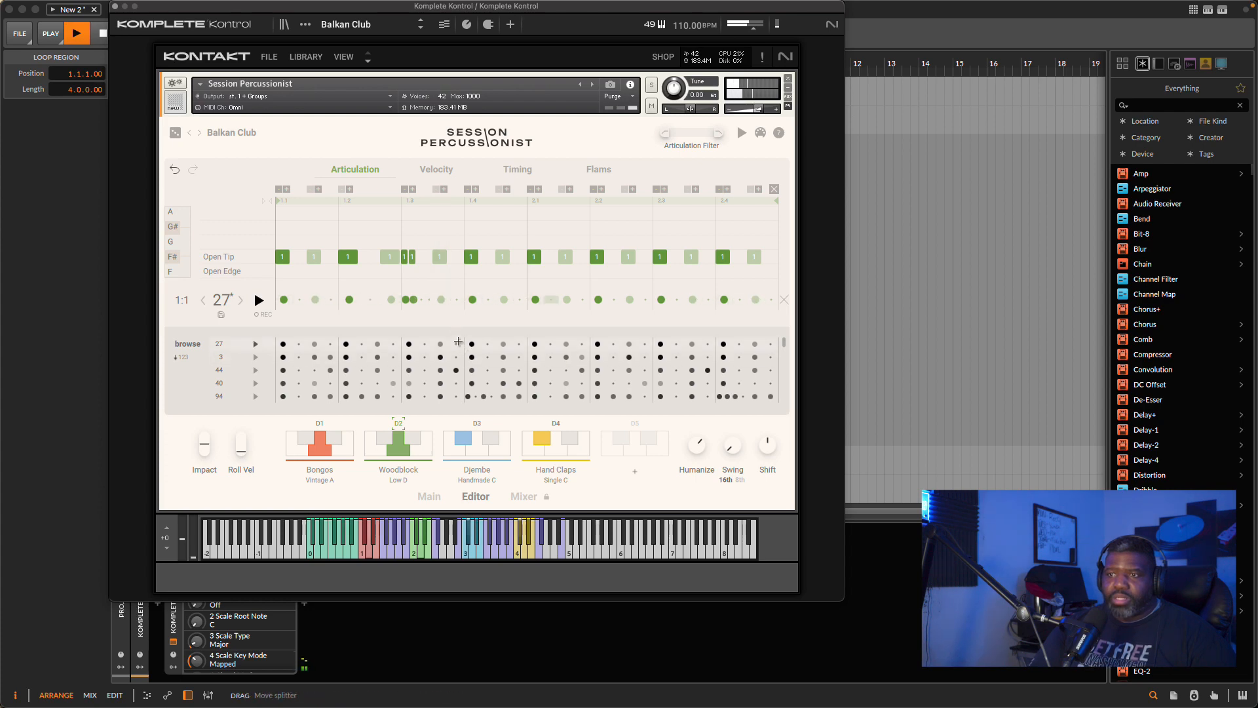
click(482, 300)
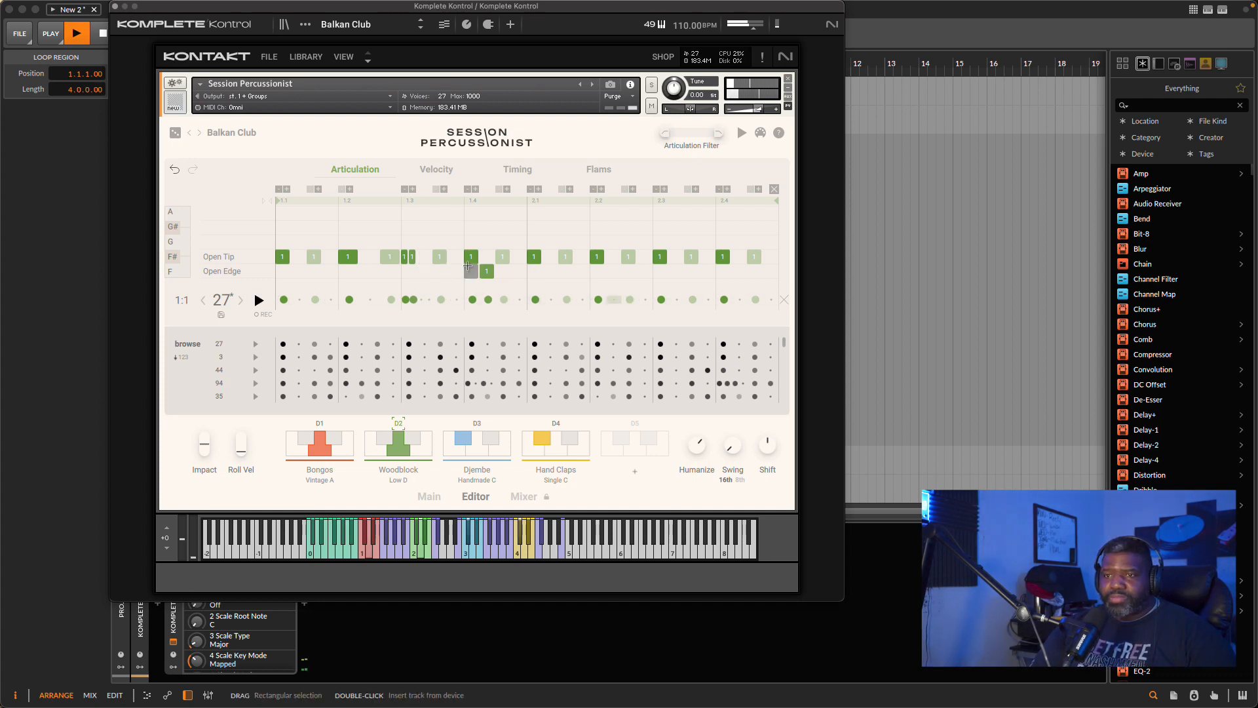
Audition suggested pattern 44 for the Woodblock and load it into the sequence, followed by pattern 52.
click(255, 371)
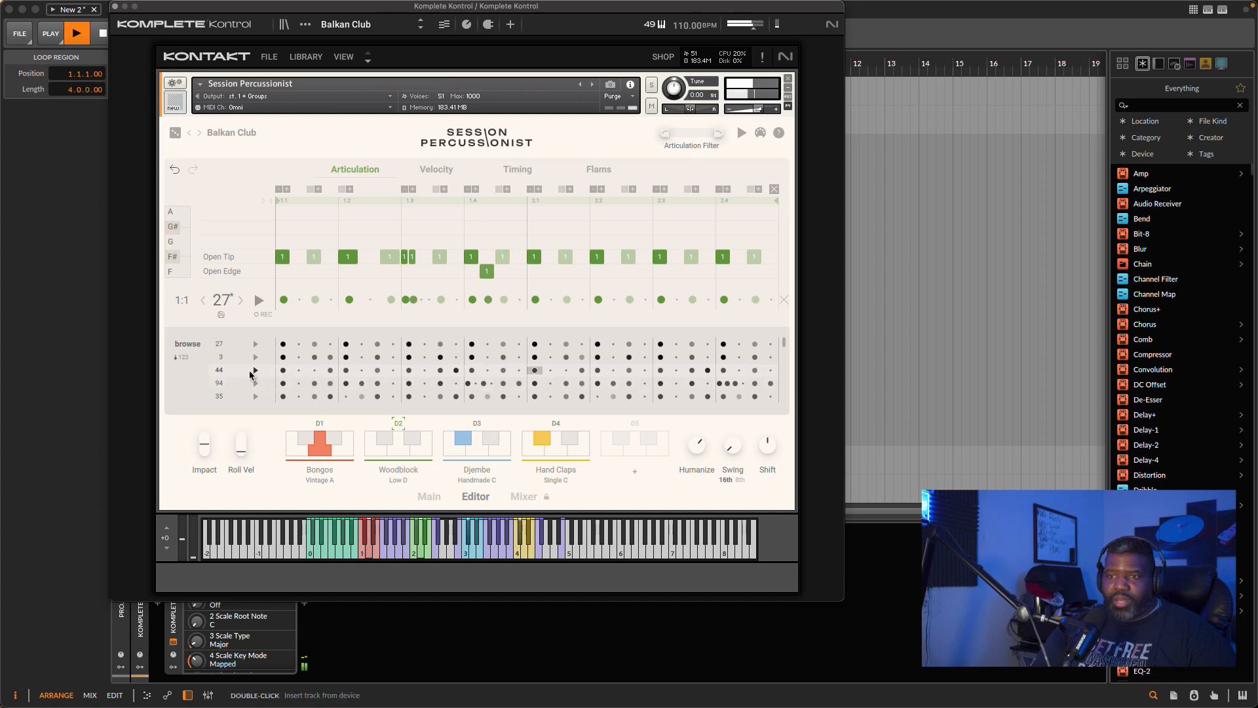
drag(236, 368, 378, 304)
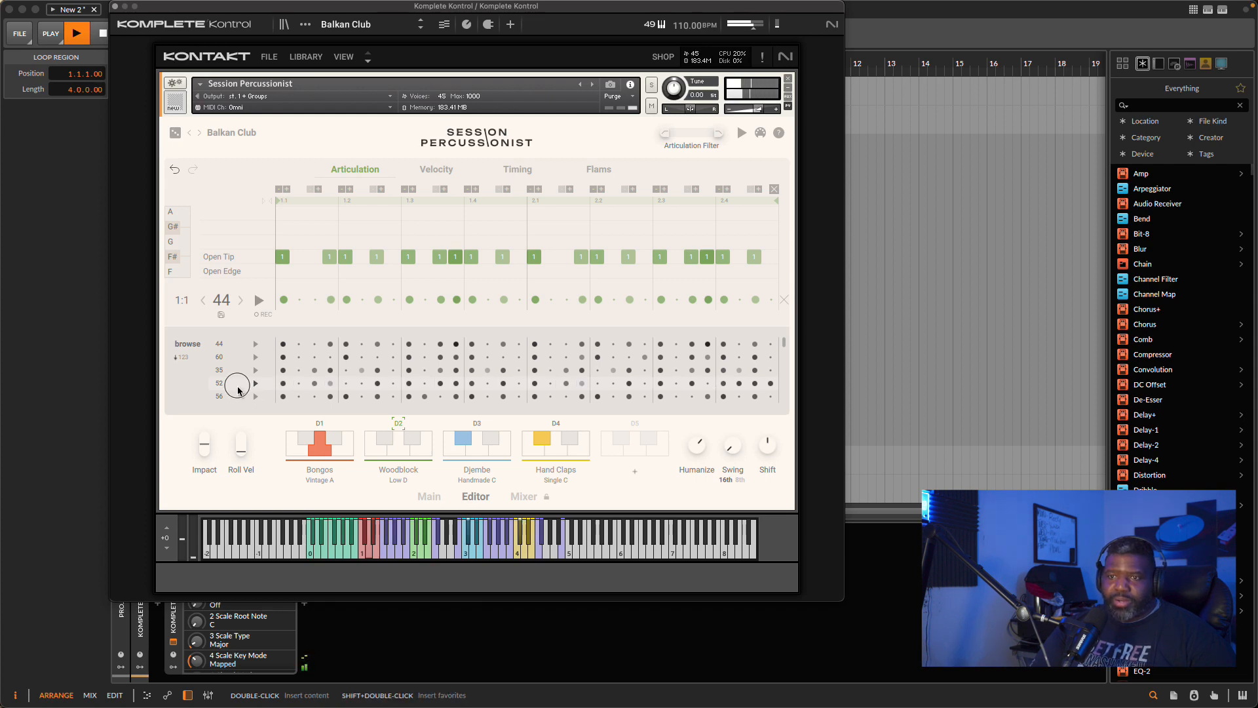
drag(237, 387, 304, 303)
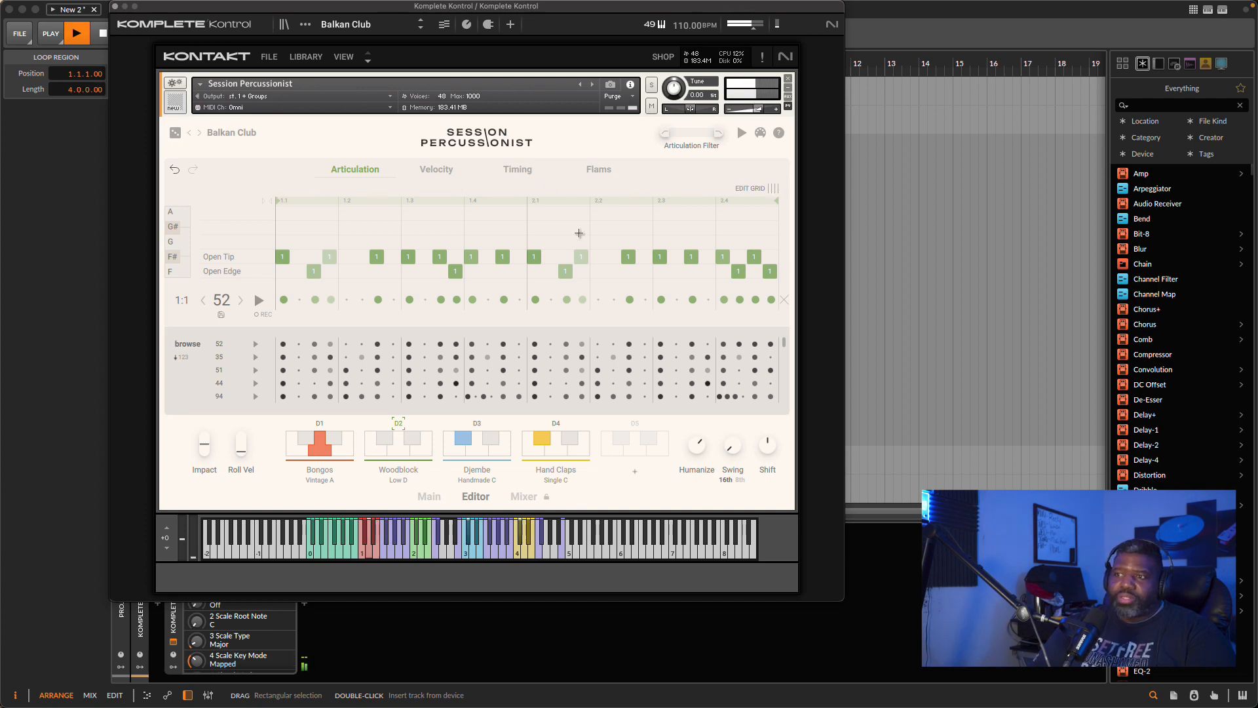
Clear the Woodblock pattern and place Open Edge hits on beats 1.1, 1.2 and 1.3.
click(784, 300)
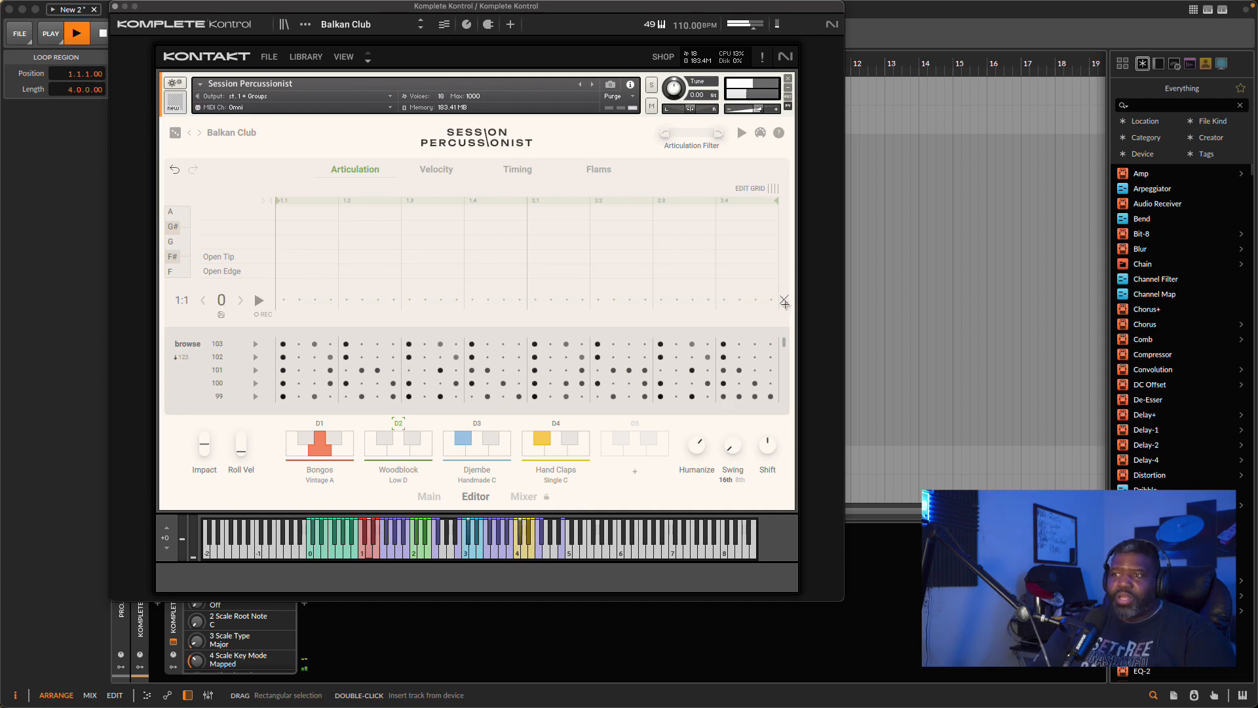
click(283, 272)
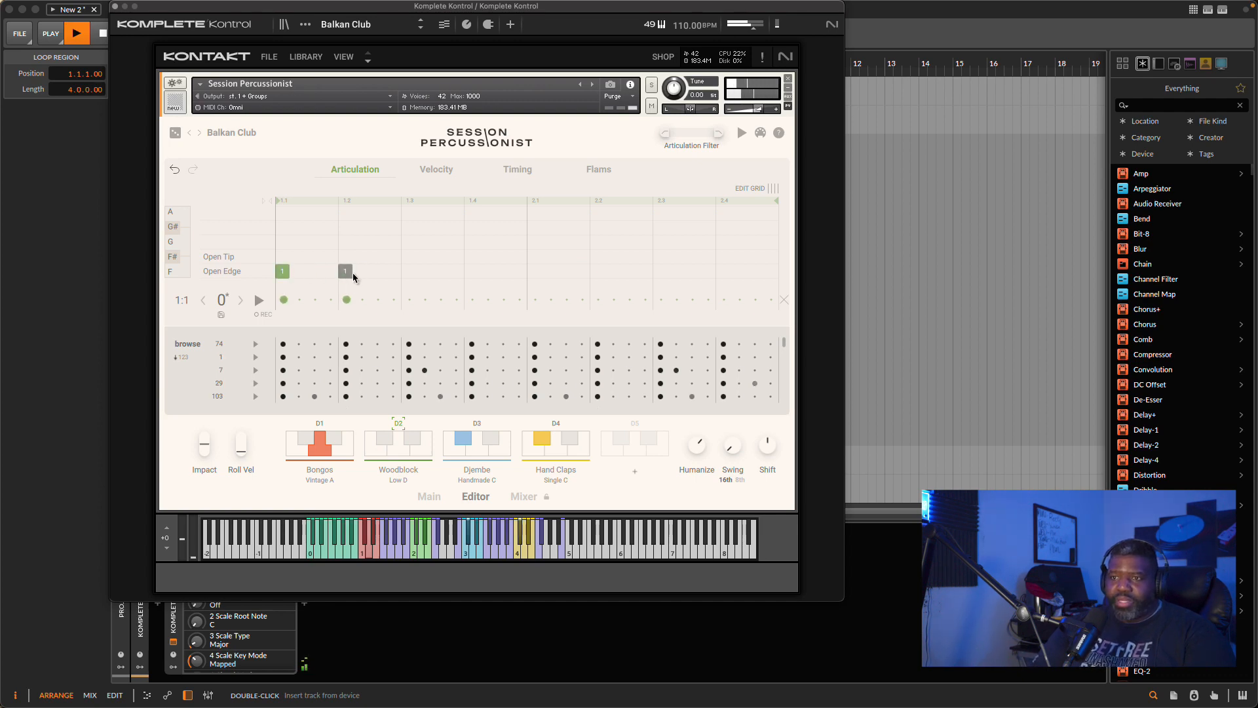
click(349, 273)
click(407, 272)
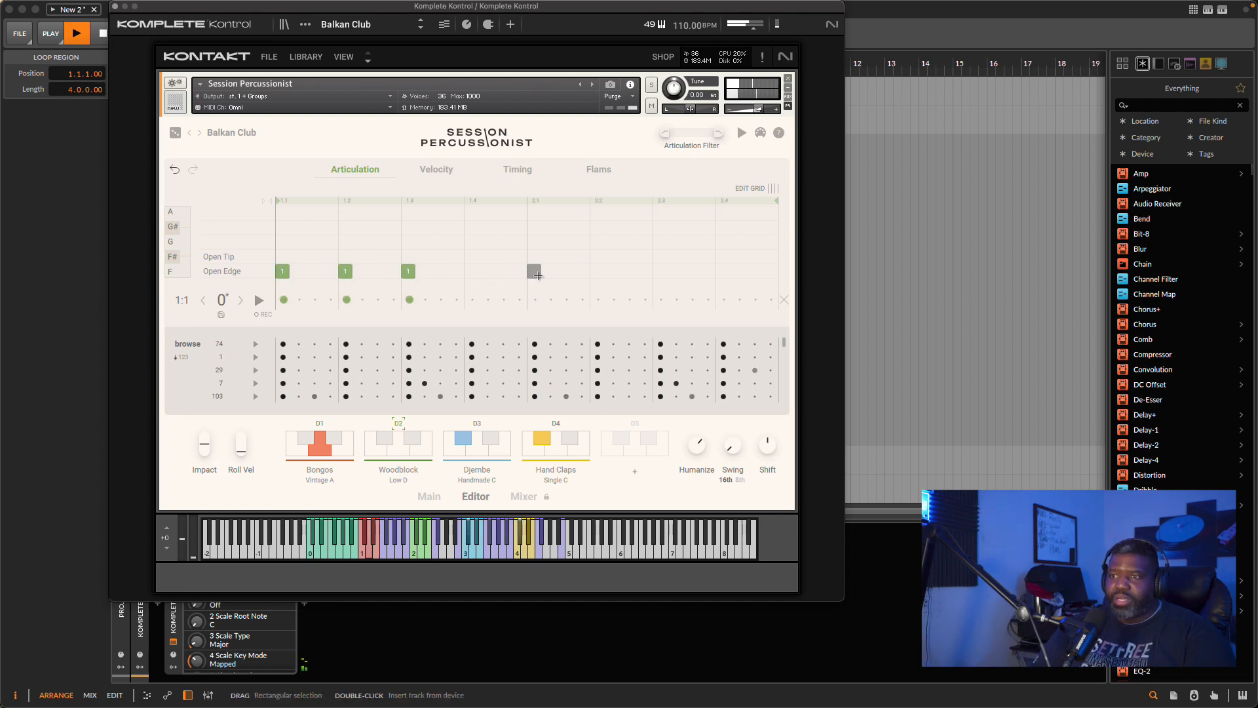
Add Open Edge hits in bar two on 2.1, its second sixteenth, 2.2, 2.3, its fourth sixteenth, and the second and third sixteenths of 2.4.
click(536, 274)
click(551, 274)
click(596, 274)
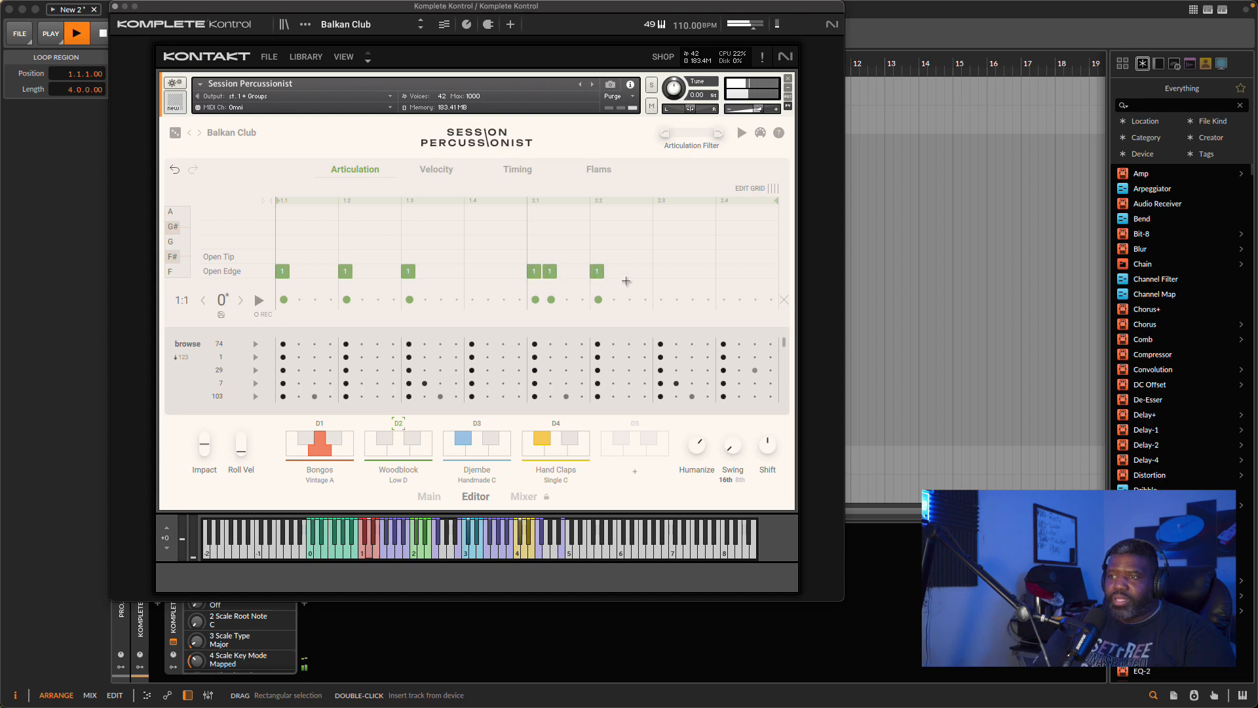
click(662, 271)
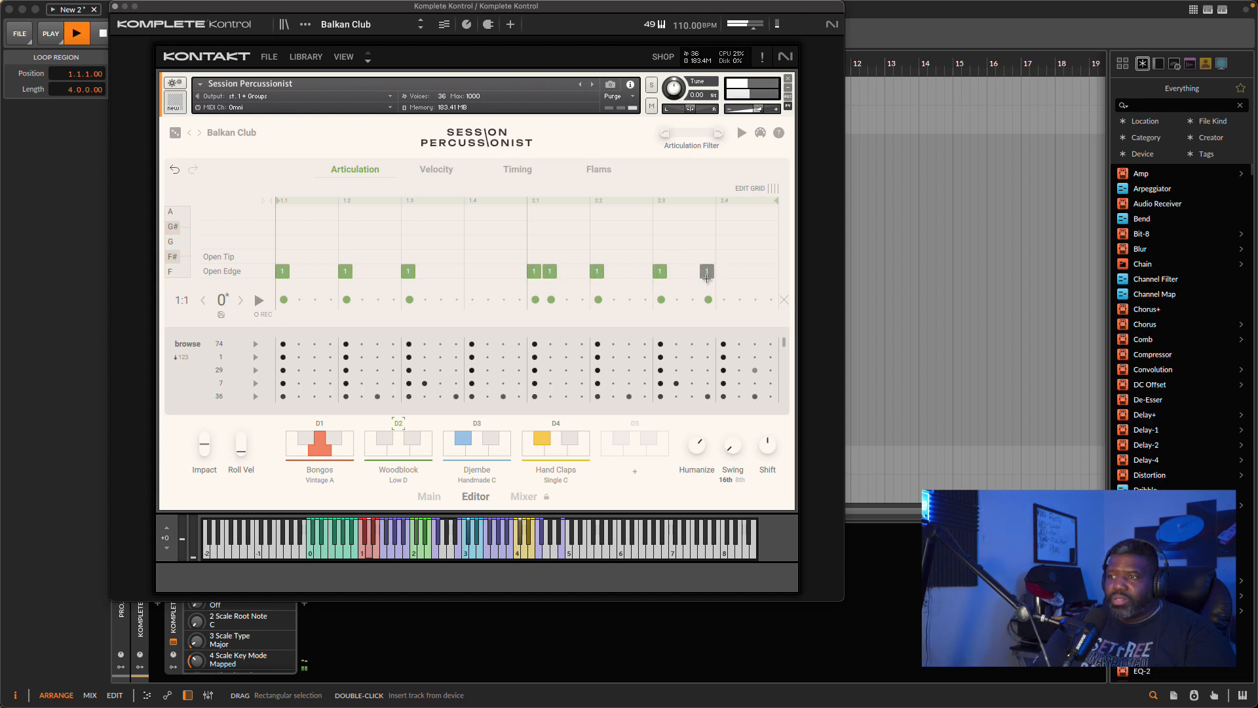
click(739, 274)
click(756, 274)
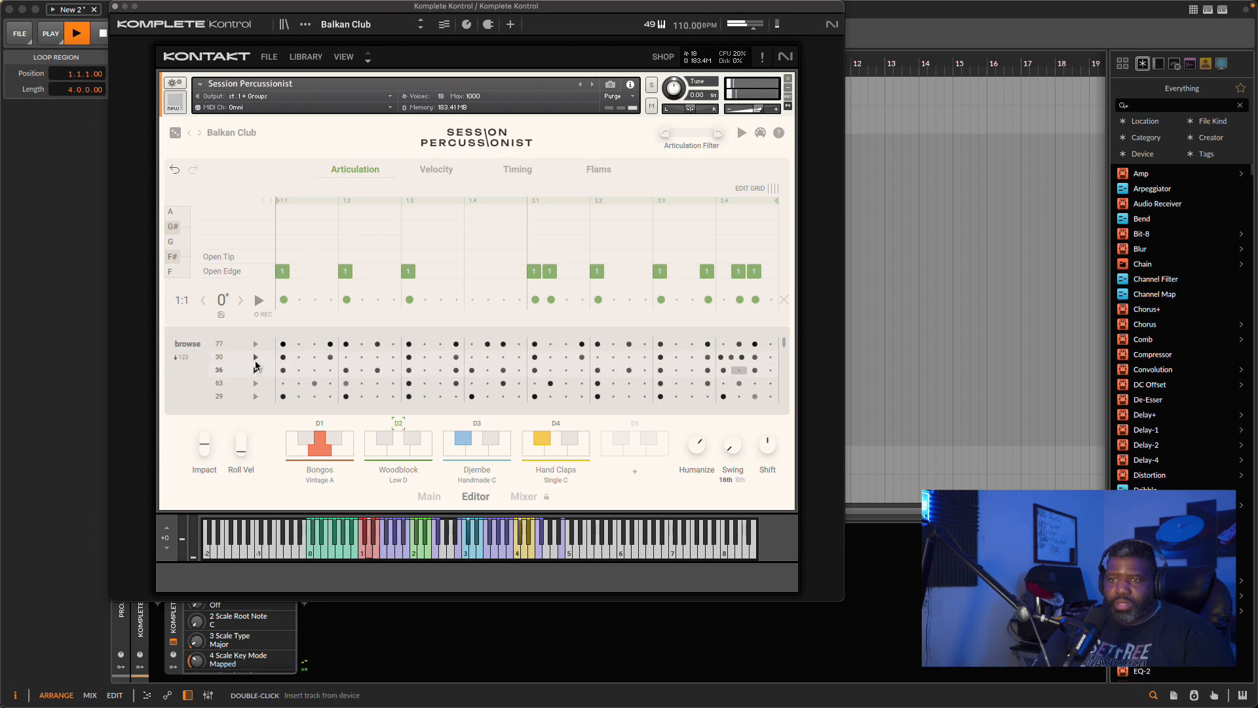
Audition suggested pattern 30 for the Woodblock and load it into the sequence.
click(256, 357)
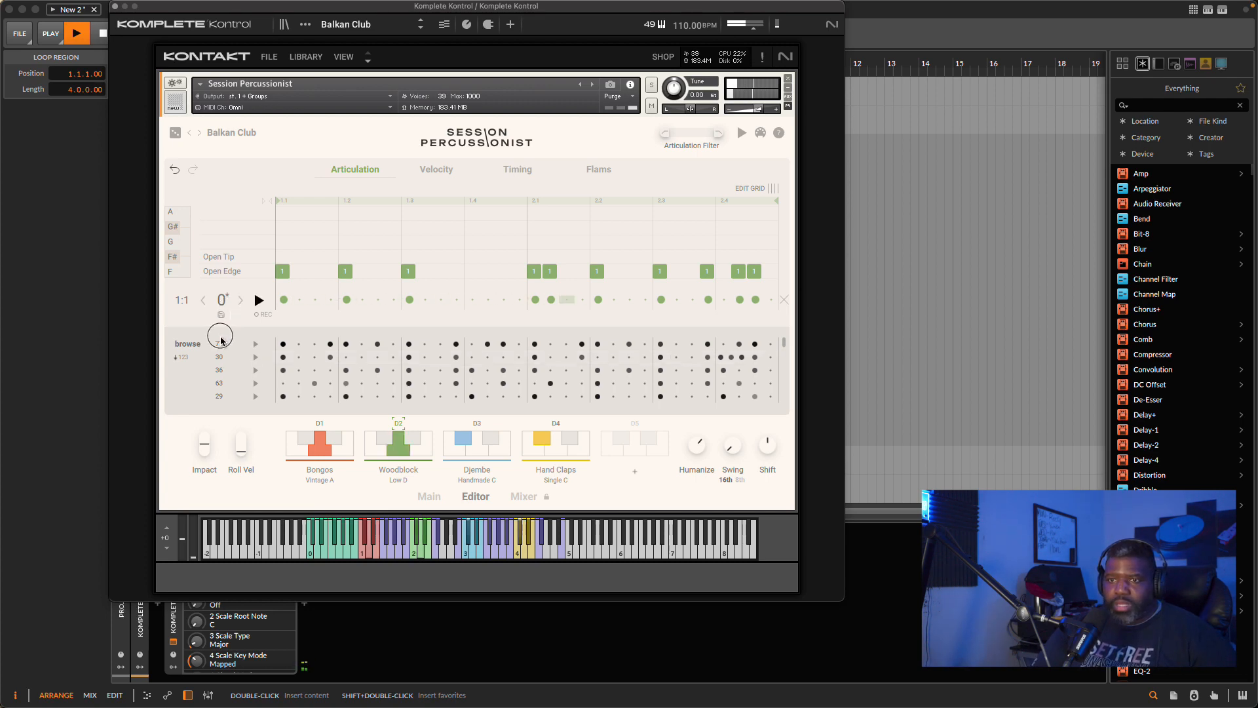
drag(253, 356, 294, 308)
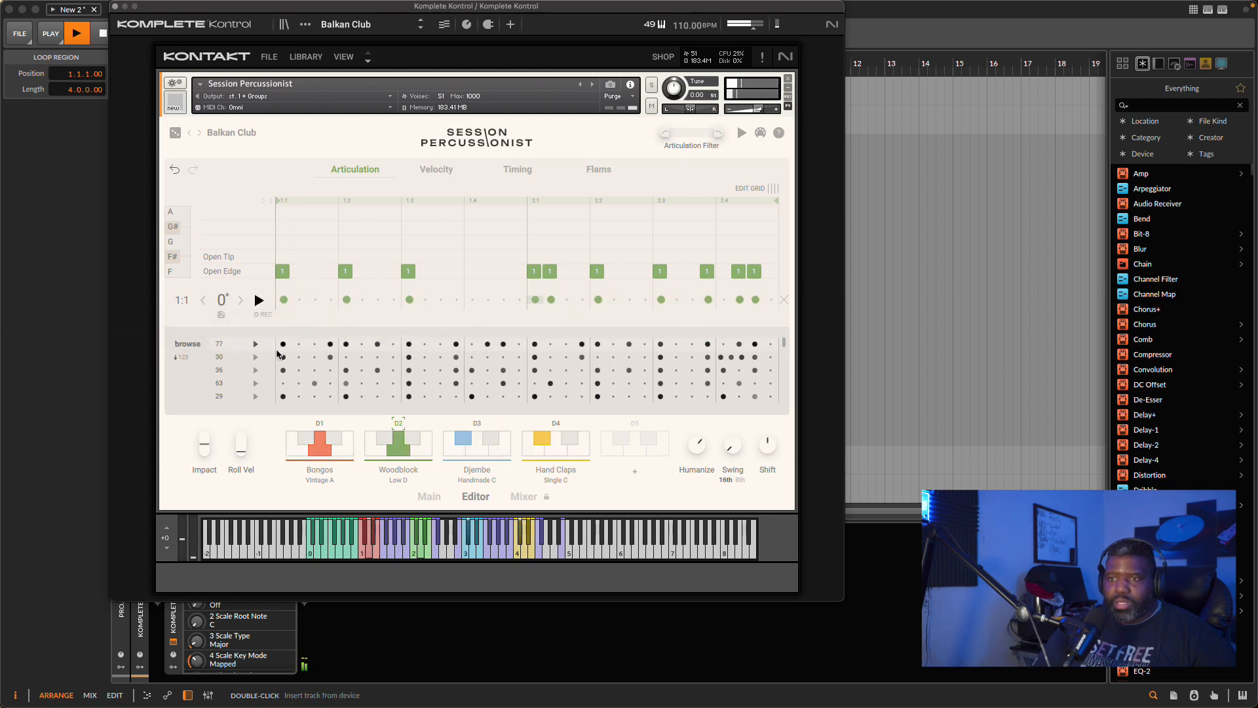
drag(281, 357, 450, 298)
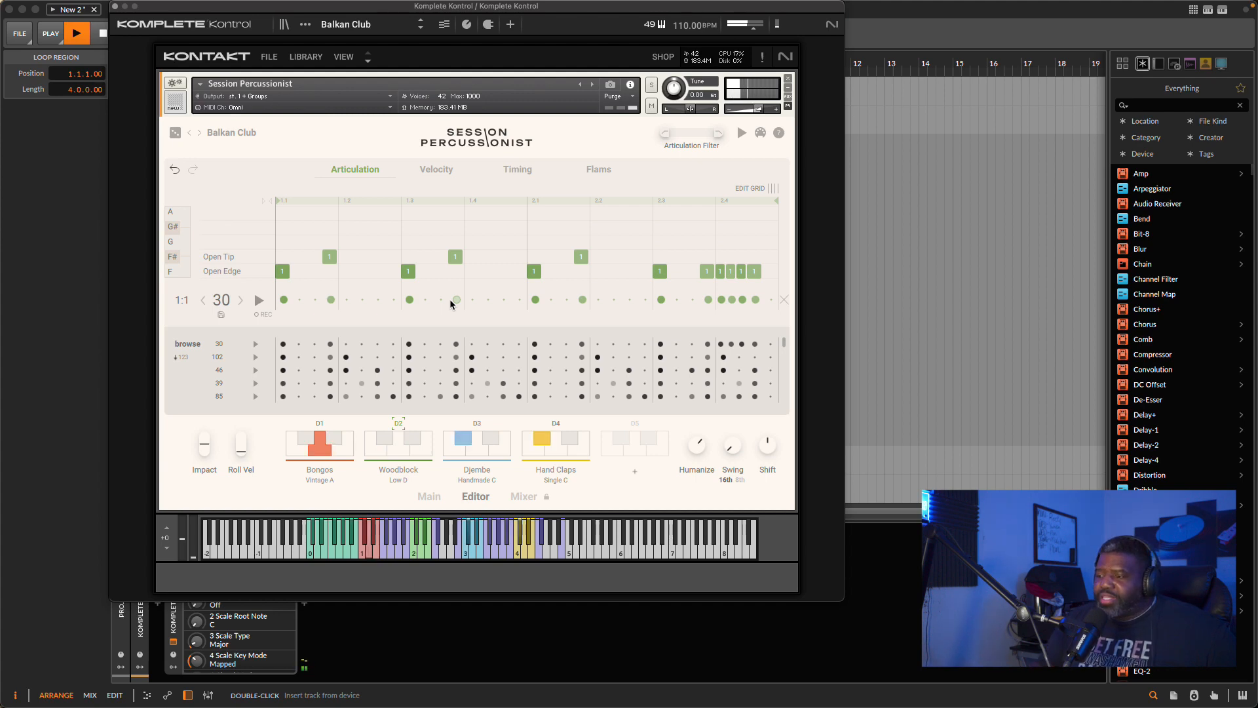
Close the plug-in window on its Mixer page and listen to the percussion with the Arcade track selected before stopping playback.
click(524, 496)
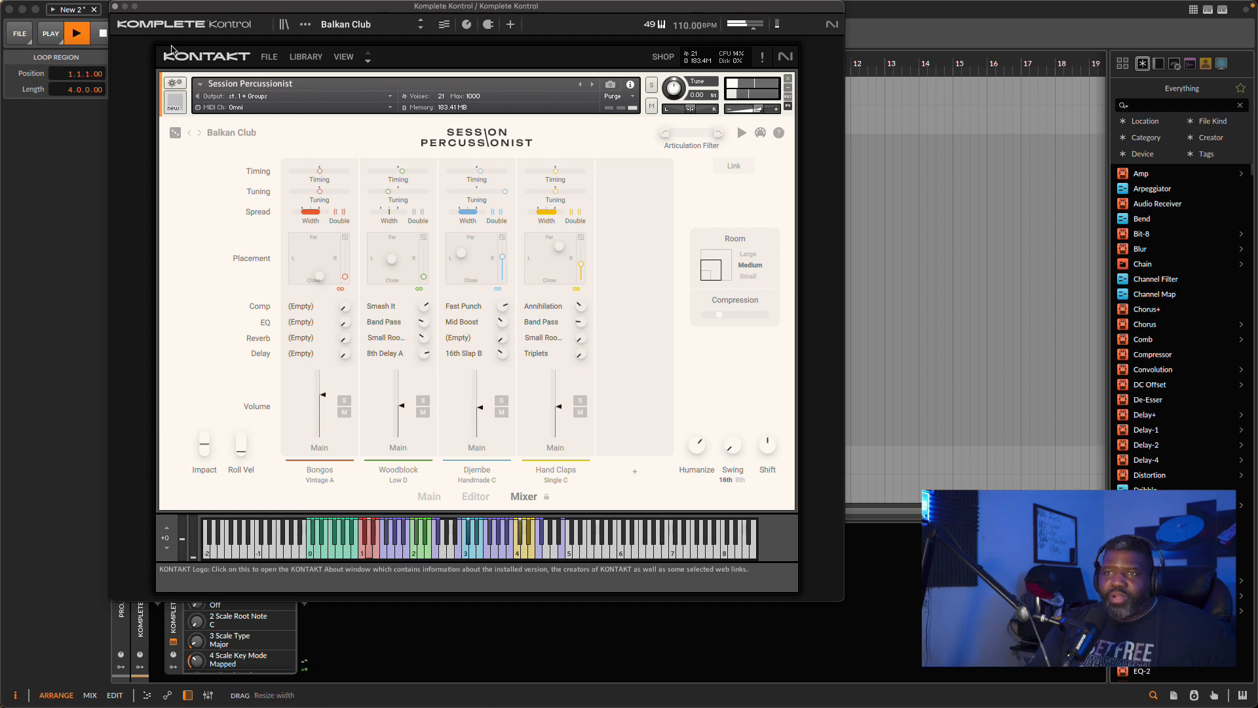
click(114, 7)
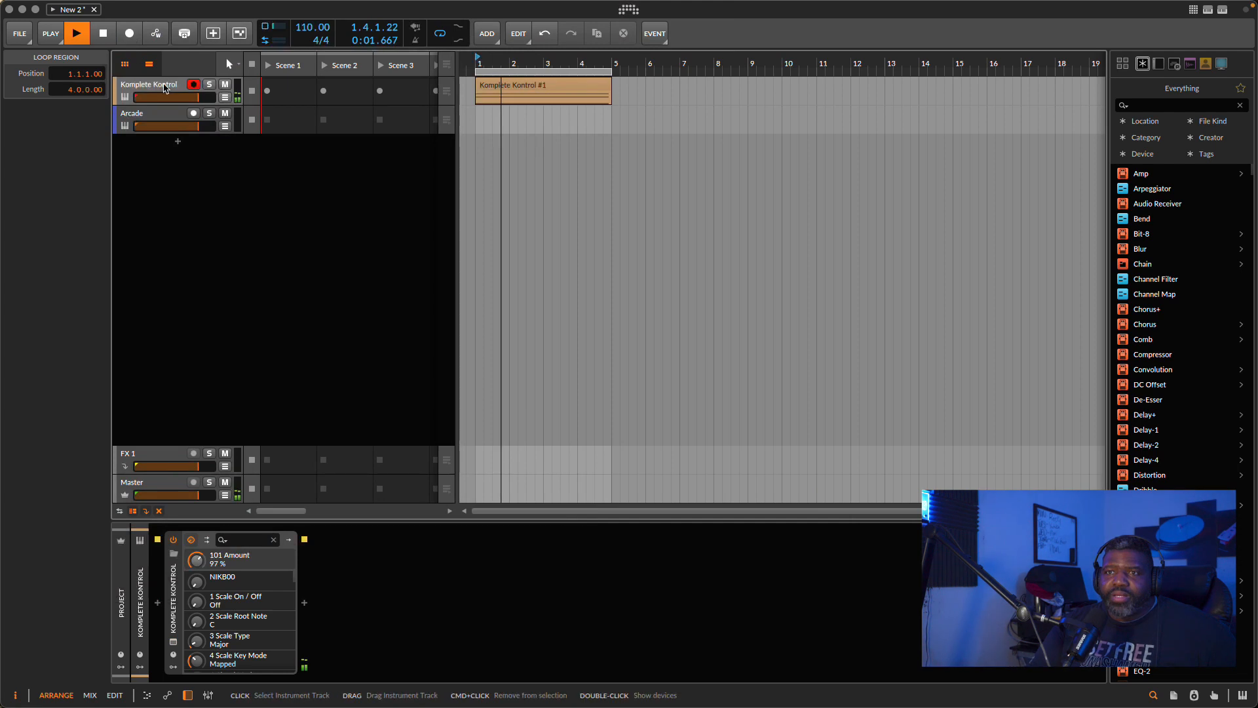
click(167, 121)
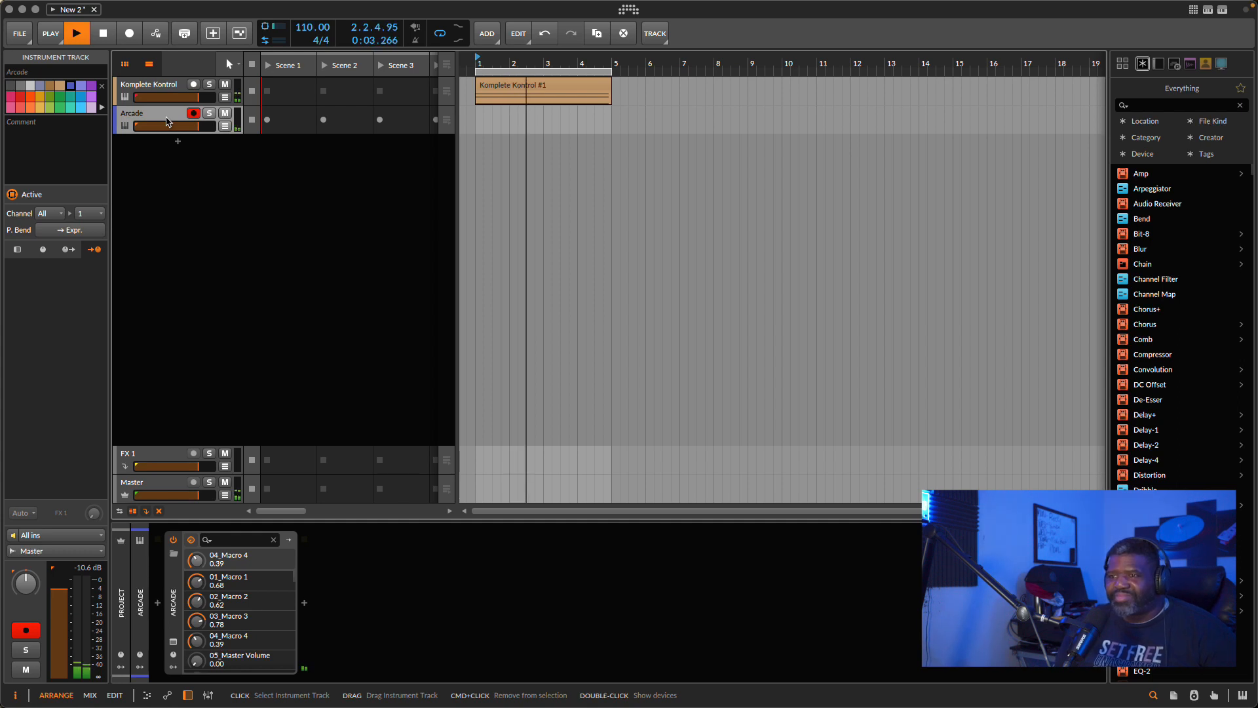
key(space)
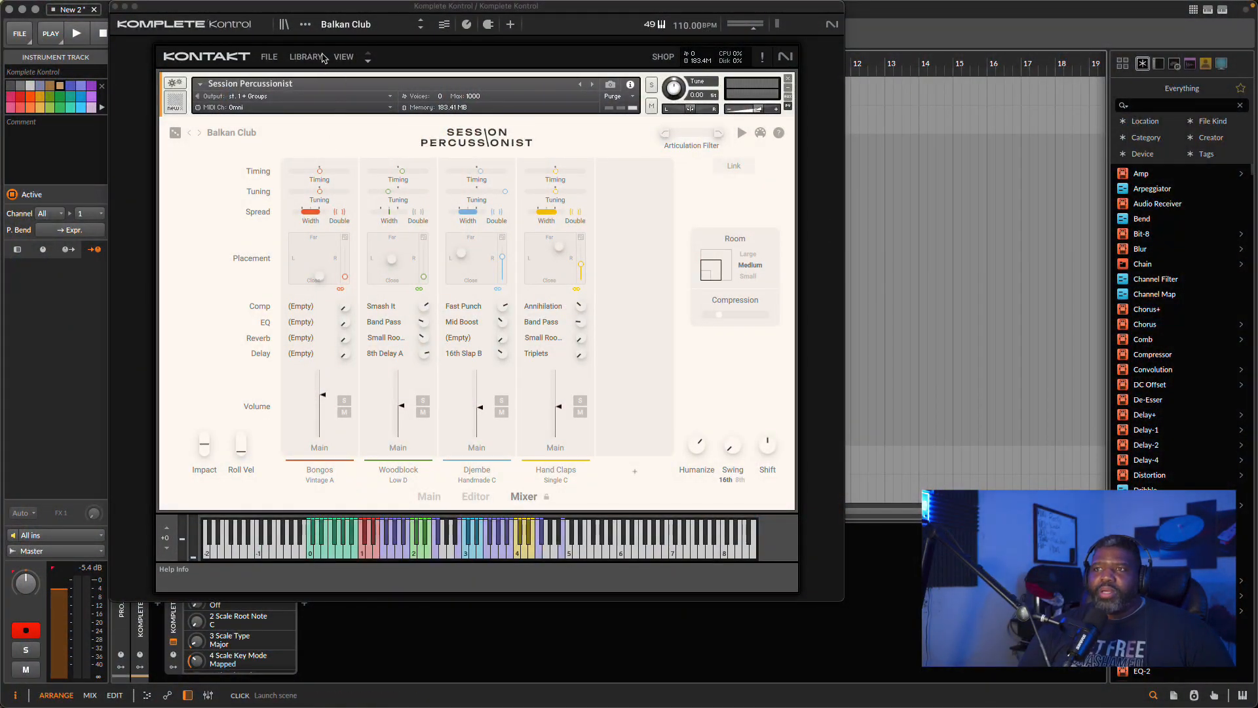
Switch Komplete Kontrol to the Default View so that only the Session Percussionist interface is displayed.
click(339, 23)
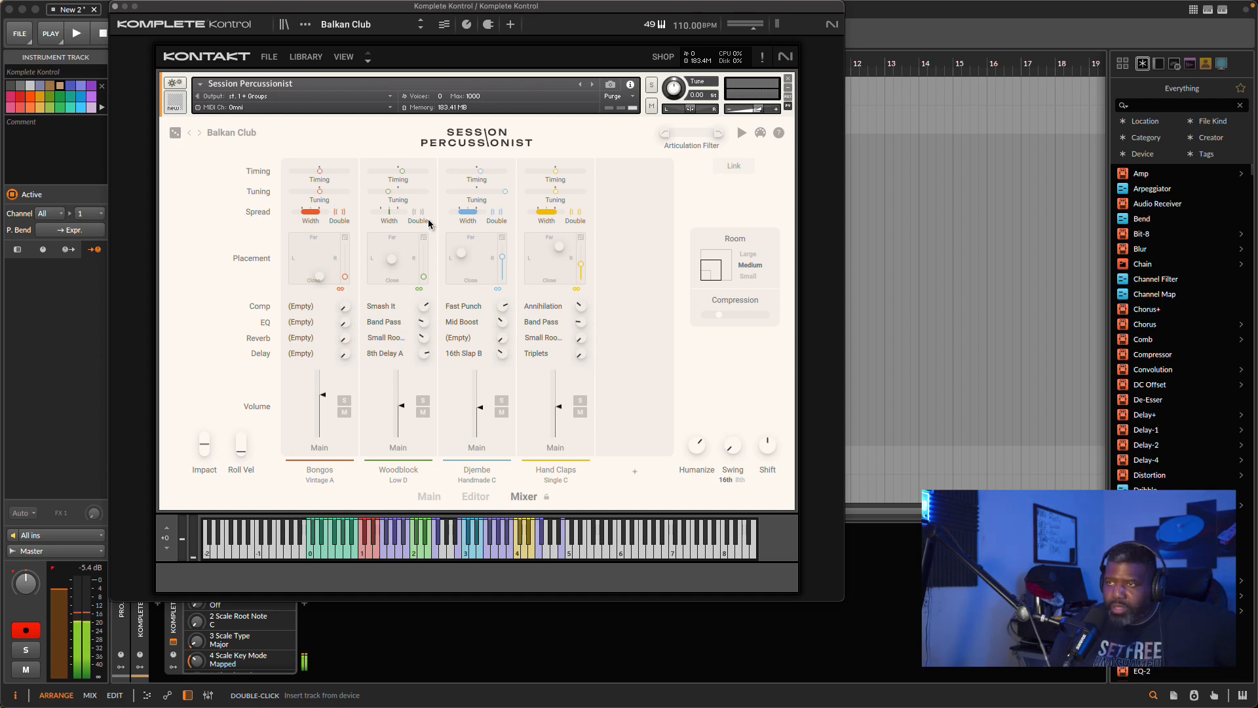
click(284, 26)
click(283, 26)
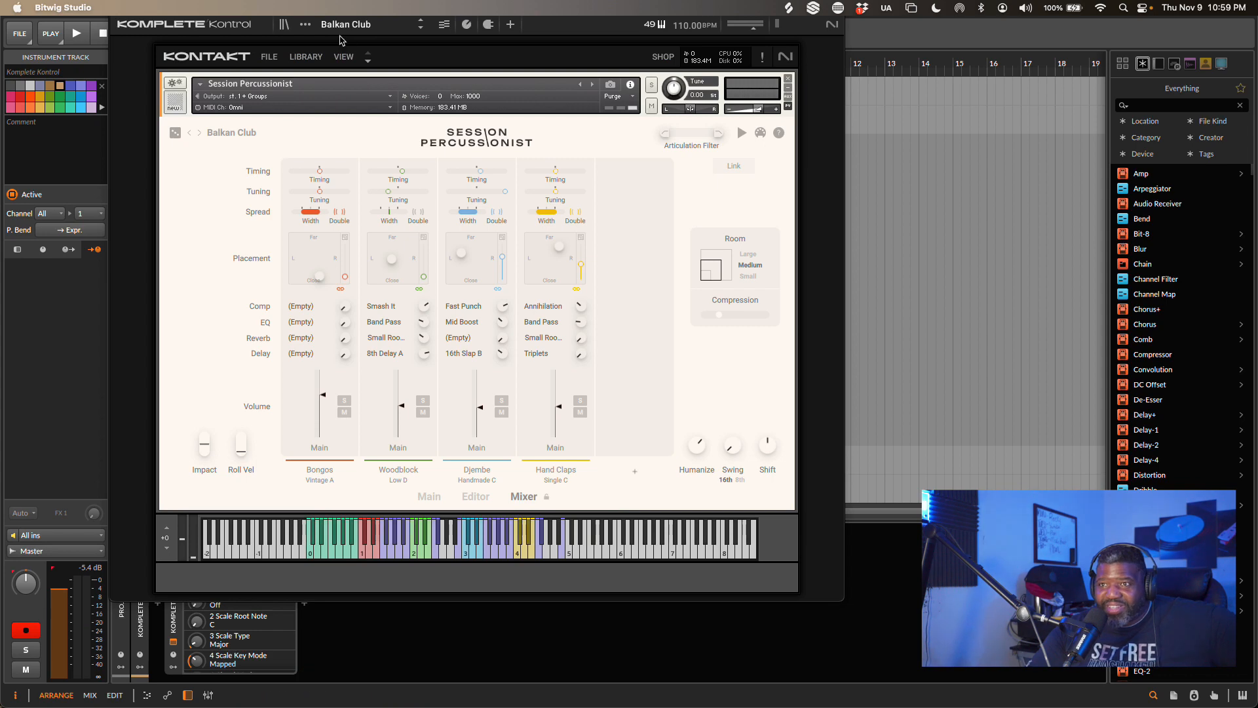
click(306, 25)
mouse_move(352, 113)
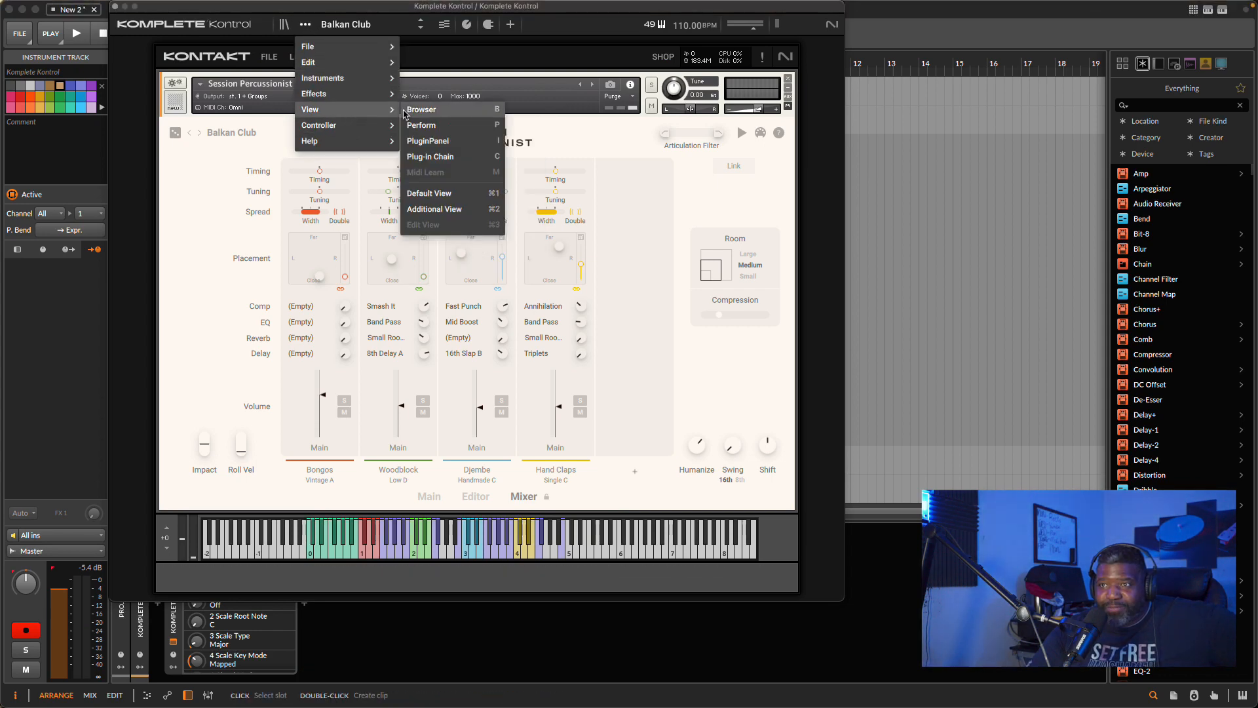
click(433, 196)
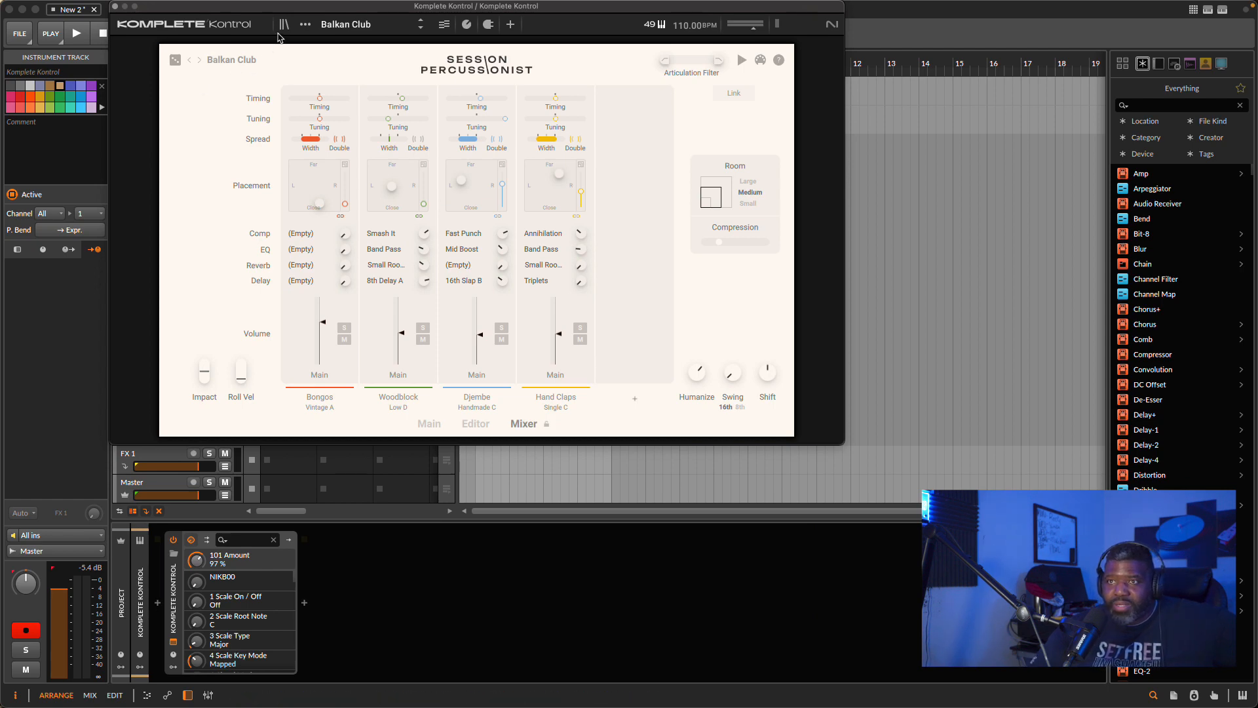
Show the Main page with the Dream State preset and audition its percussion against the arrangement, stopping playback at the end.
click(429, 424)
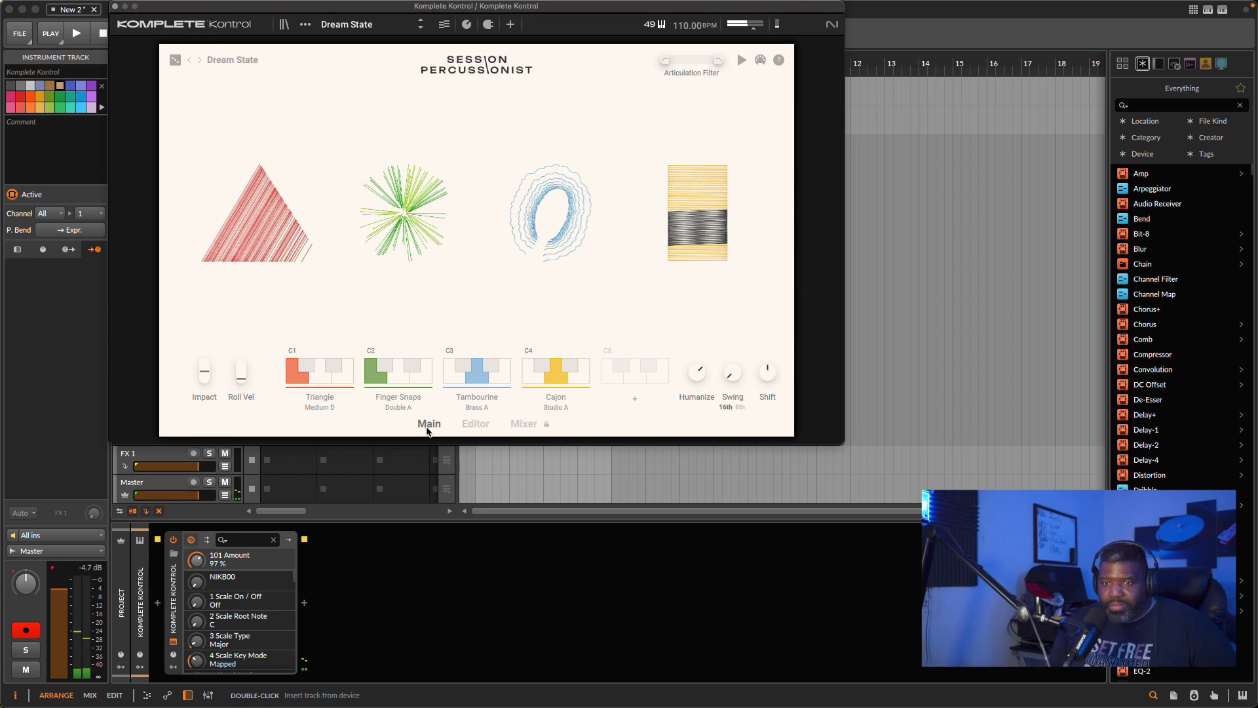
key(space)
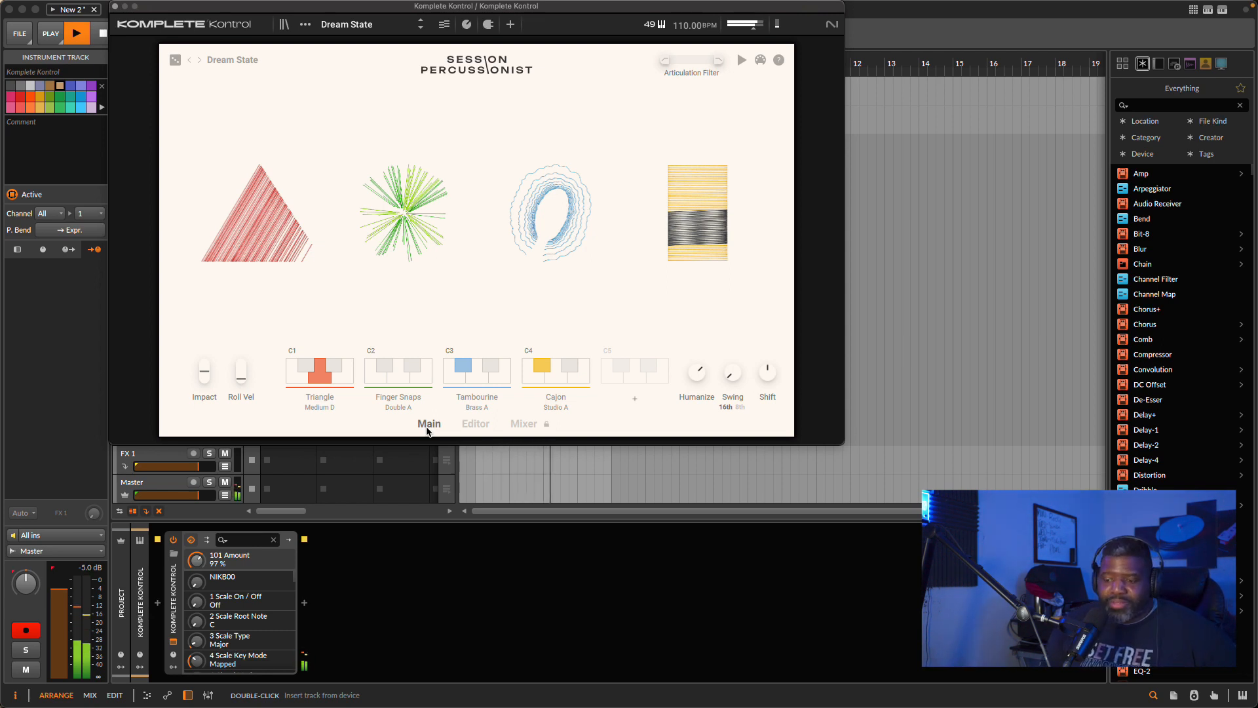
key(space)
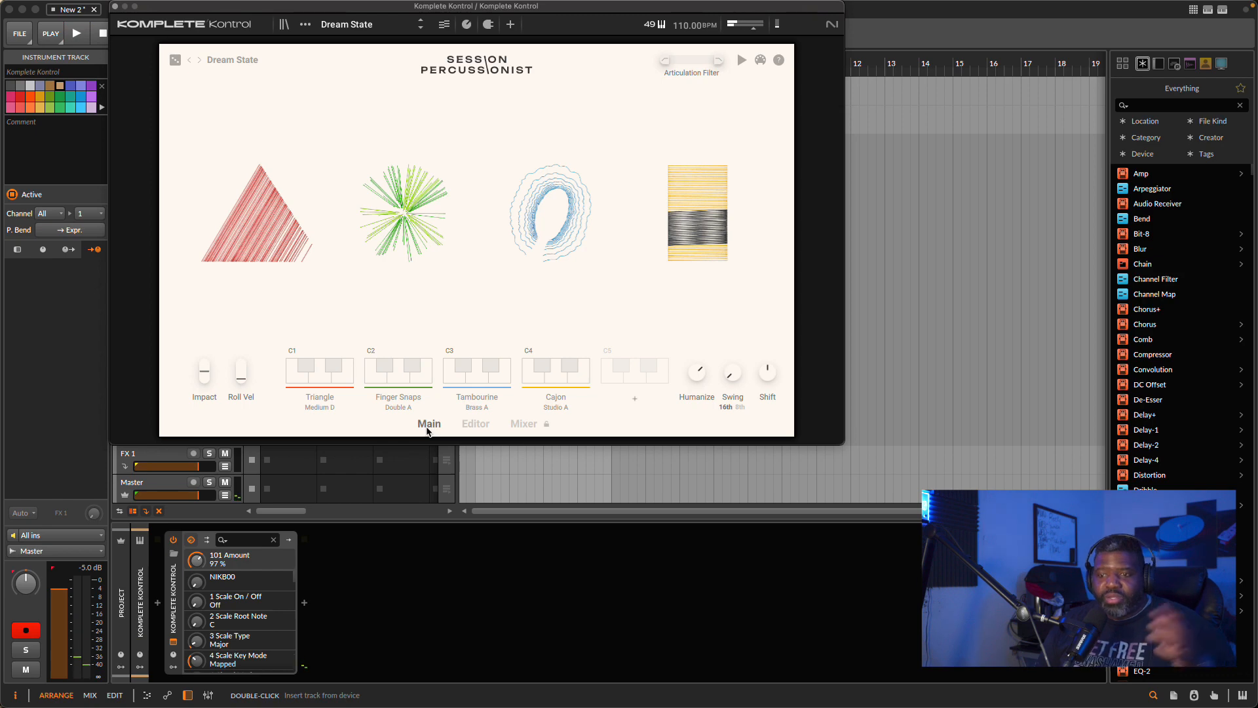